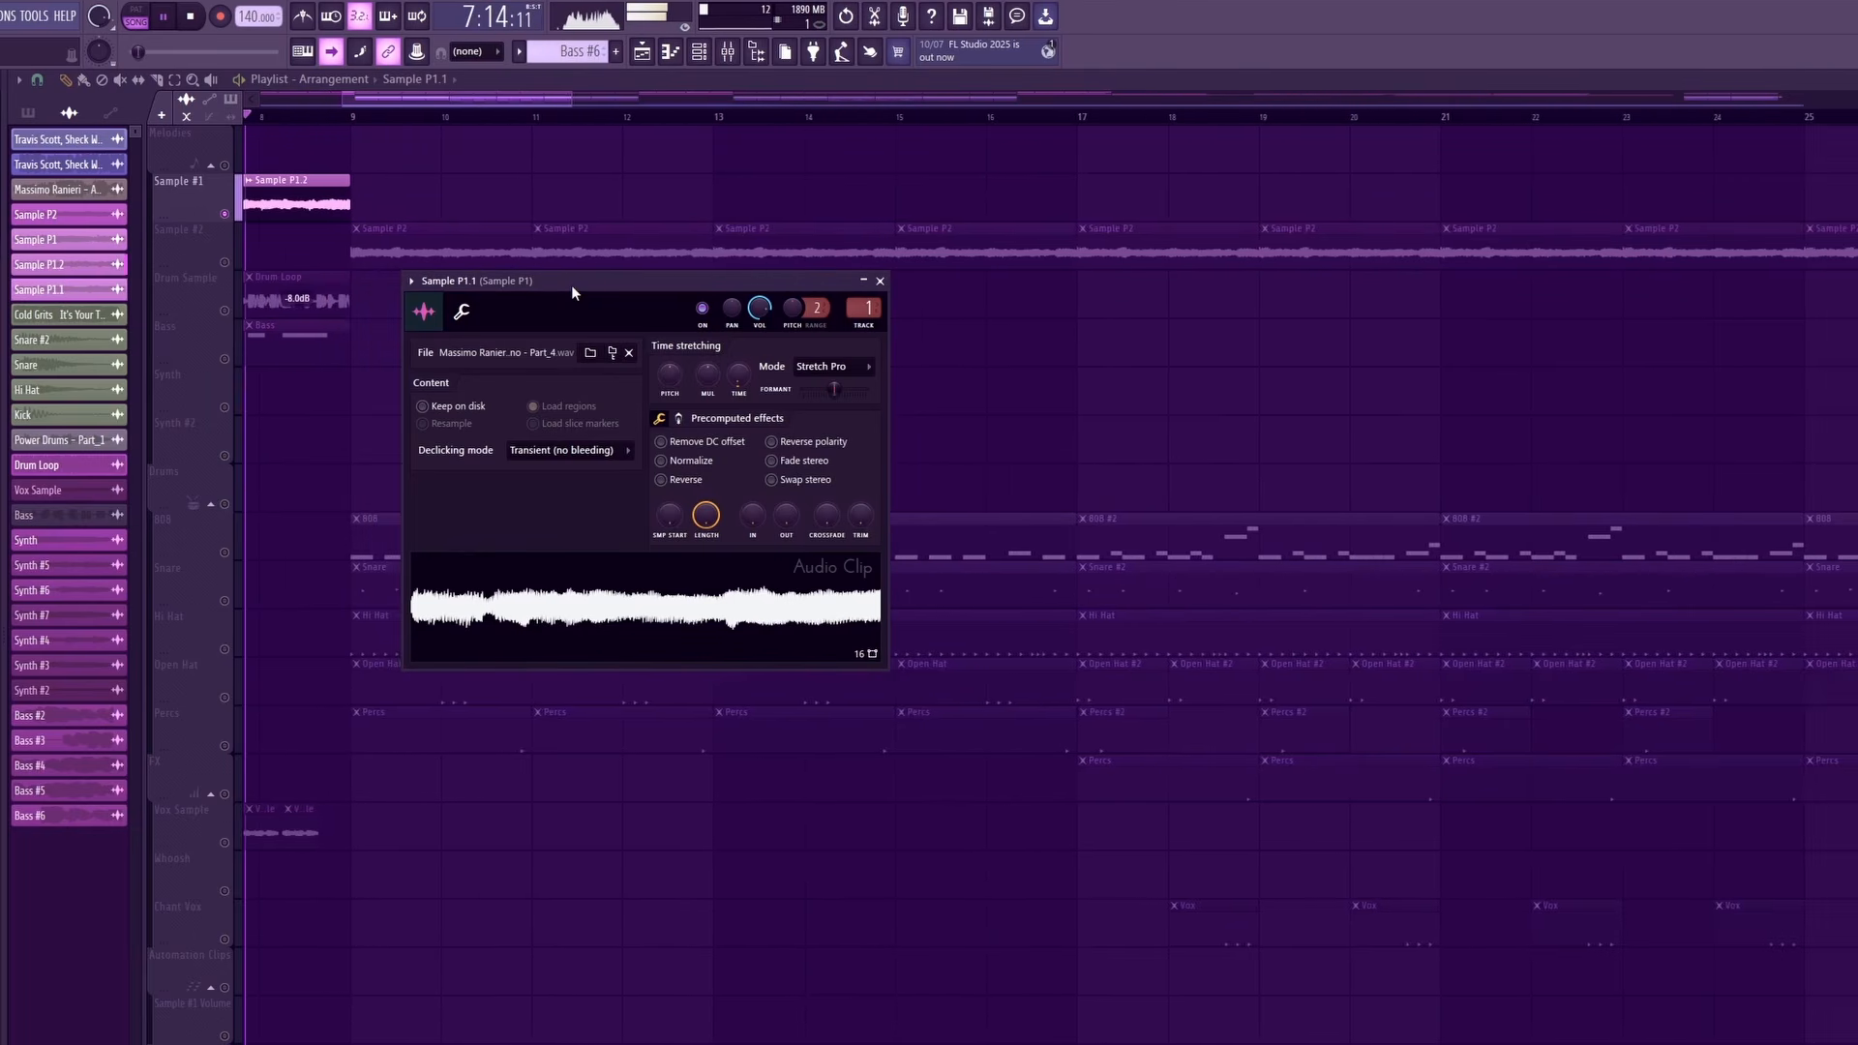
# Close the Sample P1.1 clip settings and stop playback.
pyautogui.press('Escape')
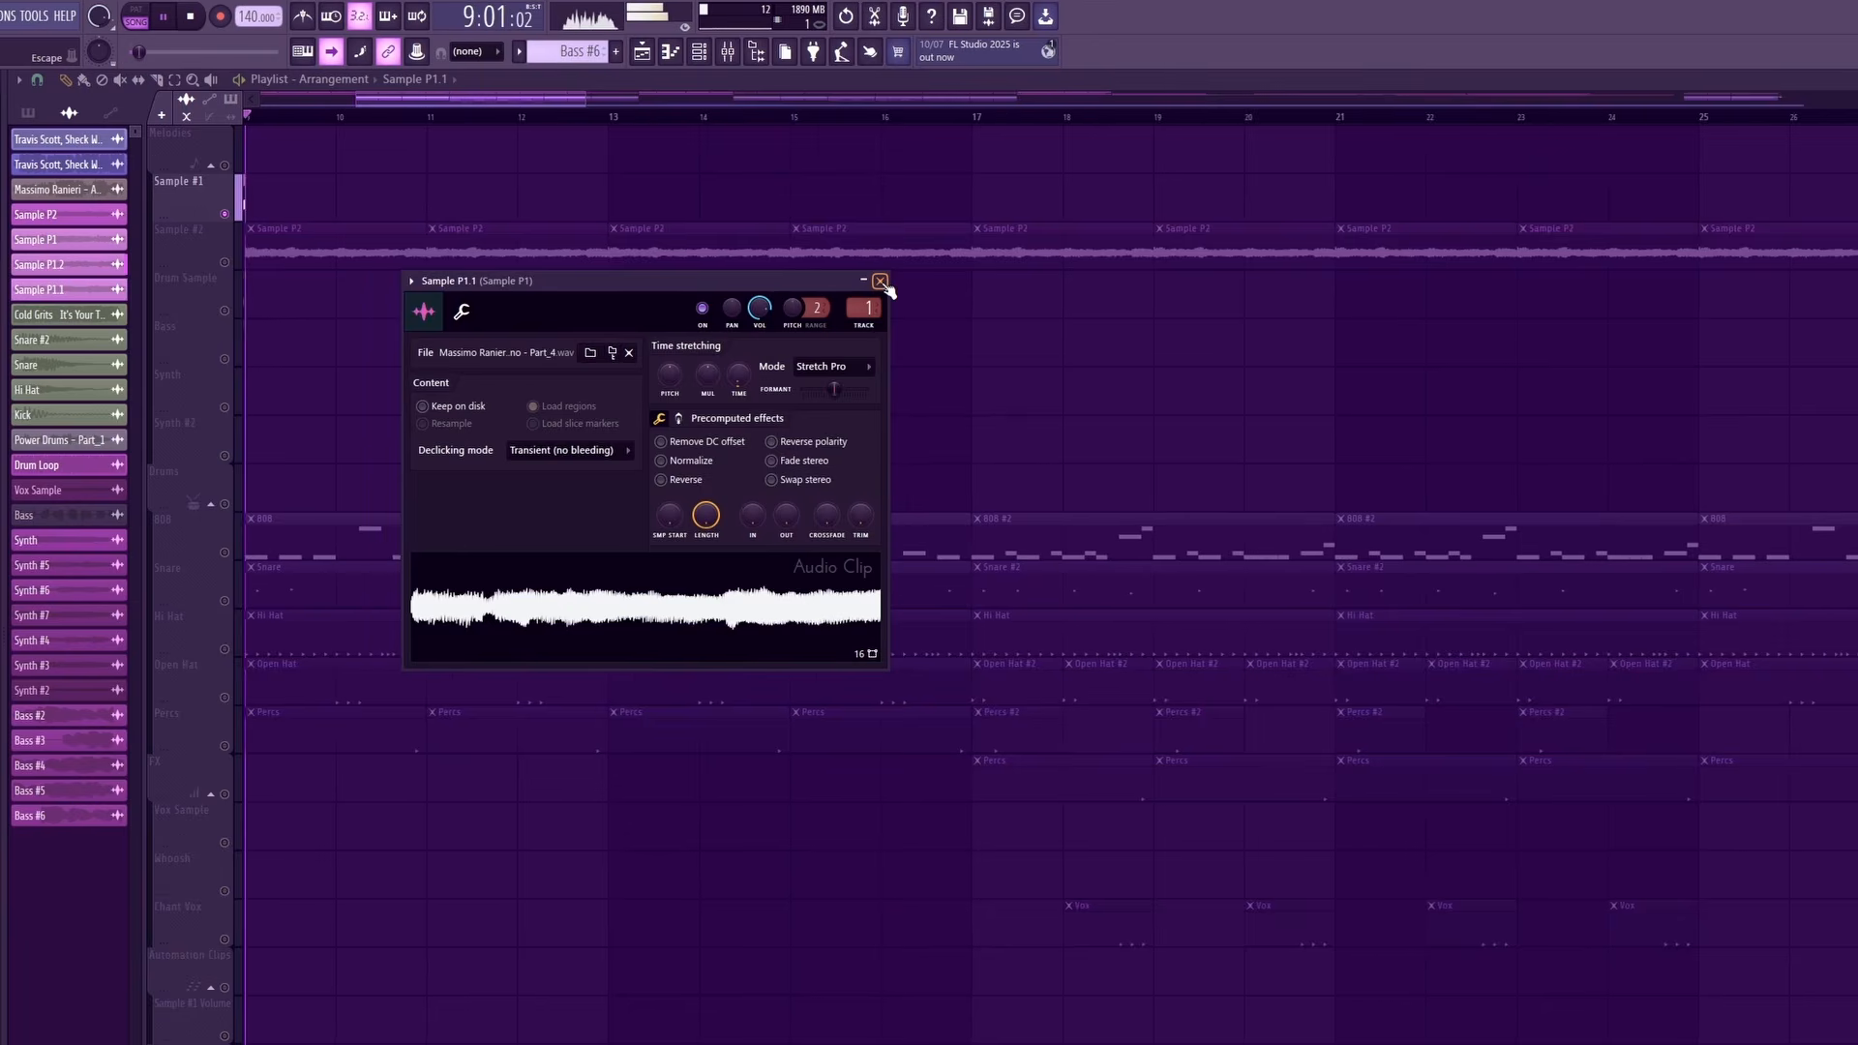
pyautogui.click(880, 281)
pyautogui.press('space')
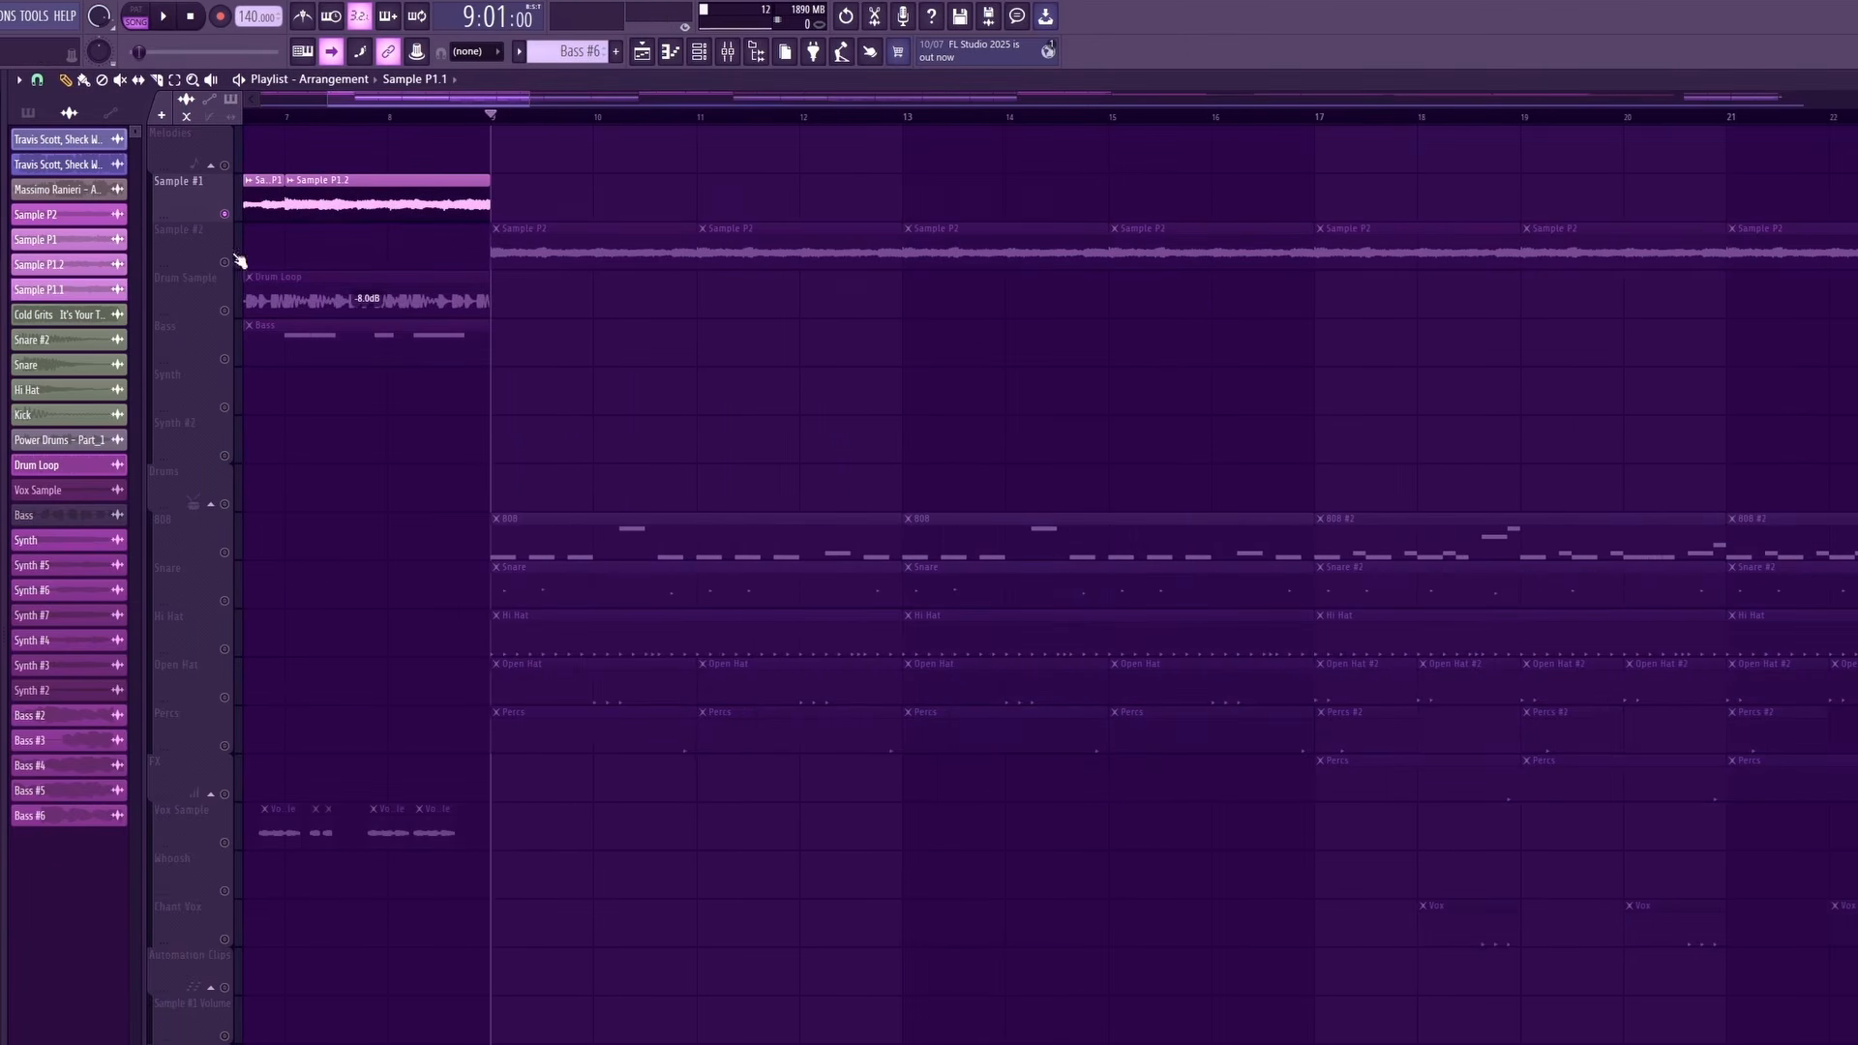
# Solo the Sample #2 track and open the settings of its Sample P2 audio clip.
pyautogui.click(225, 261)
pyautogui.click(223, 216)
pyautogui.doubleClick(559, 235)
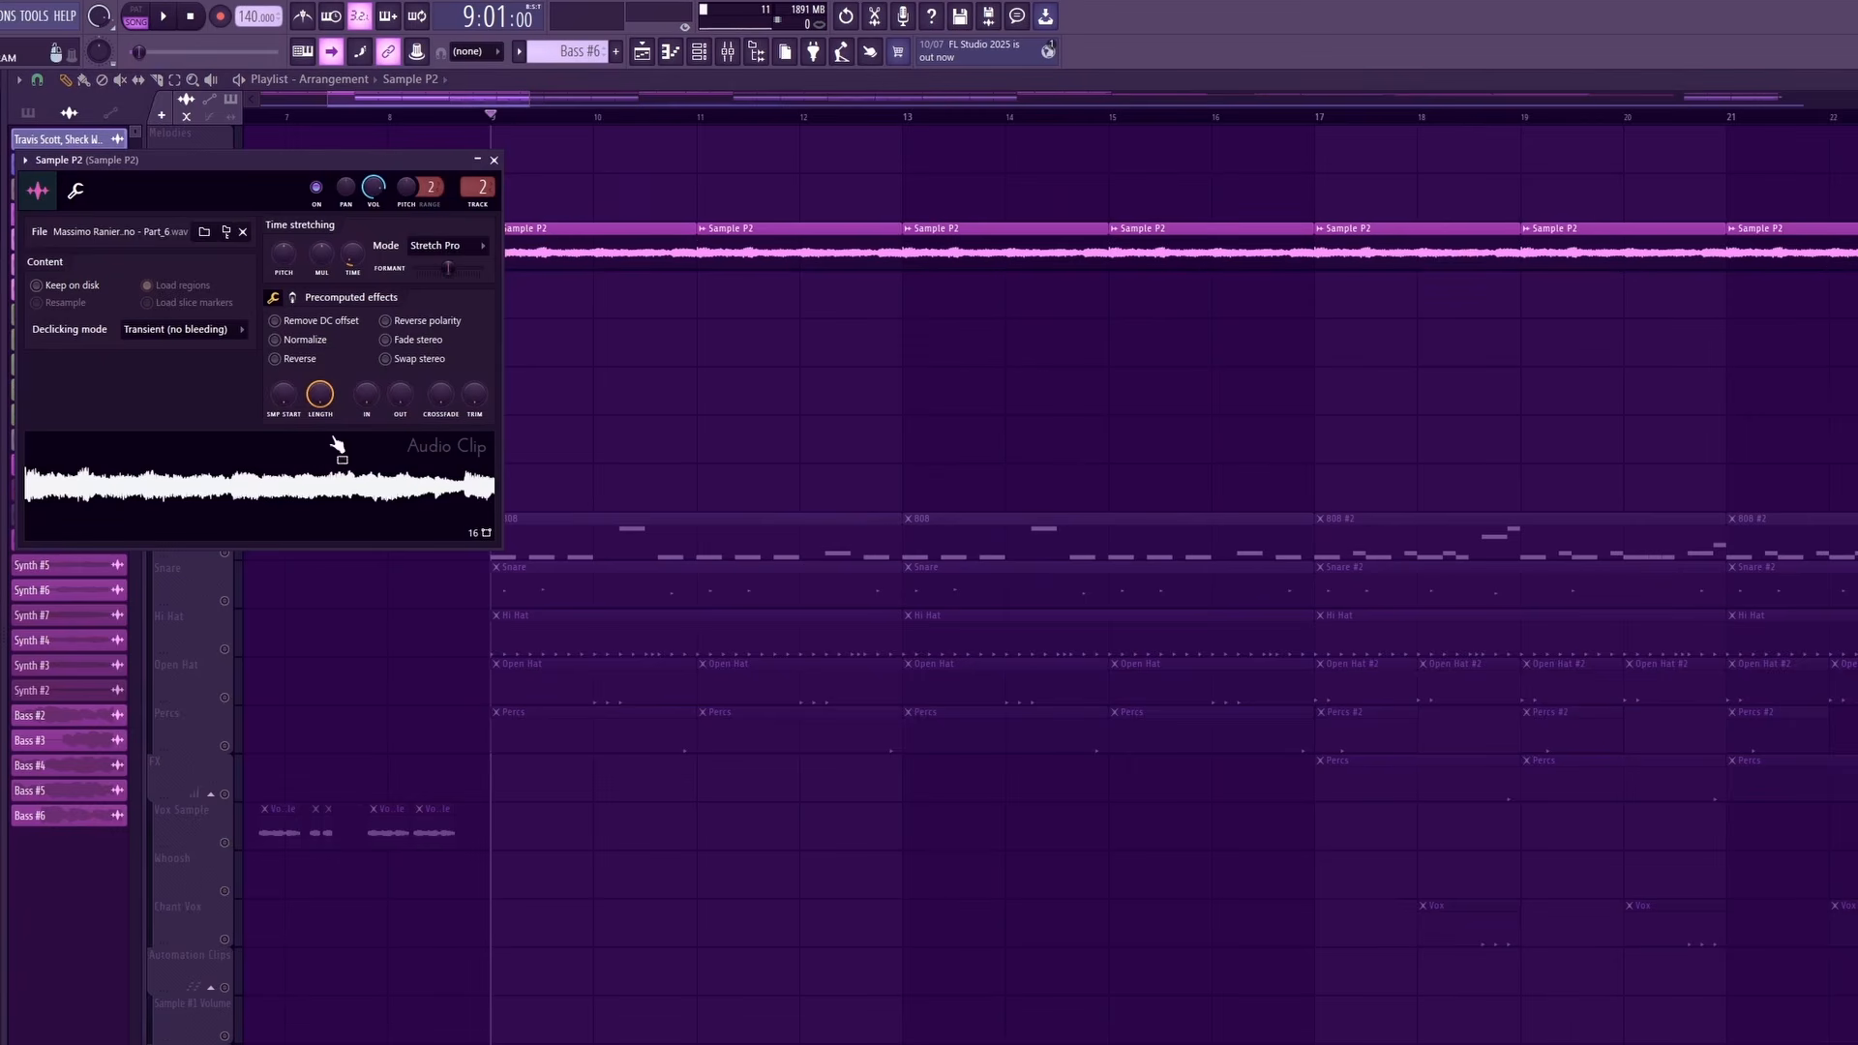
pyautogui.moveTo(240, 161); pyautogui.dragTo(603, 220)
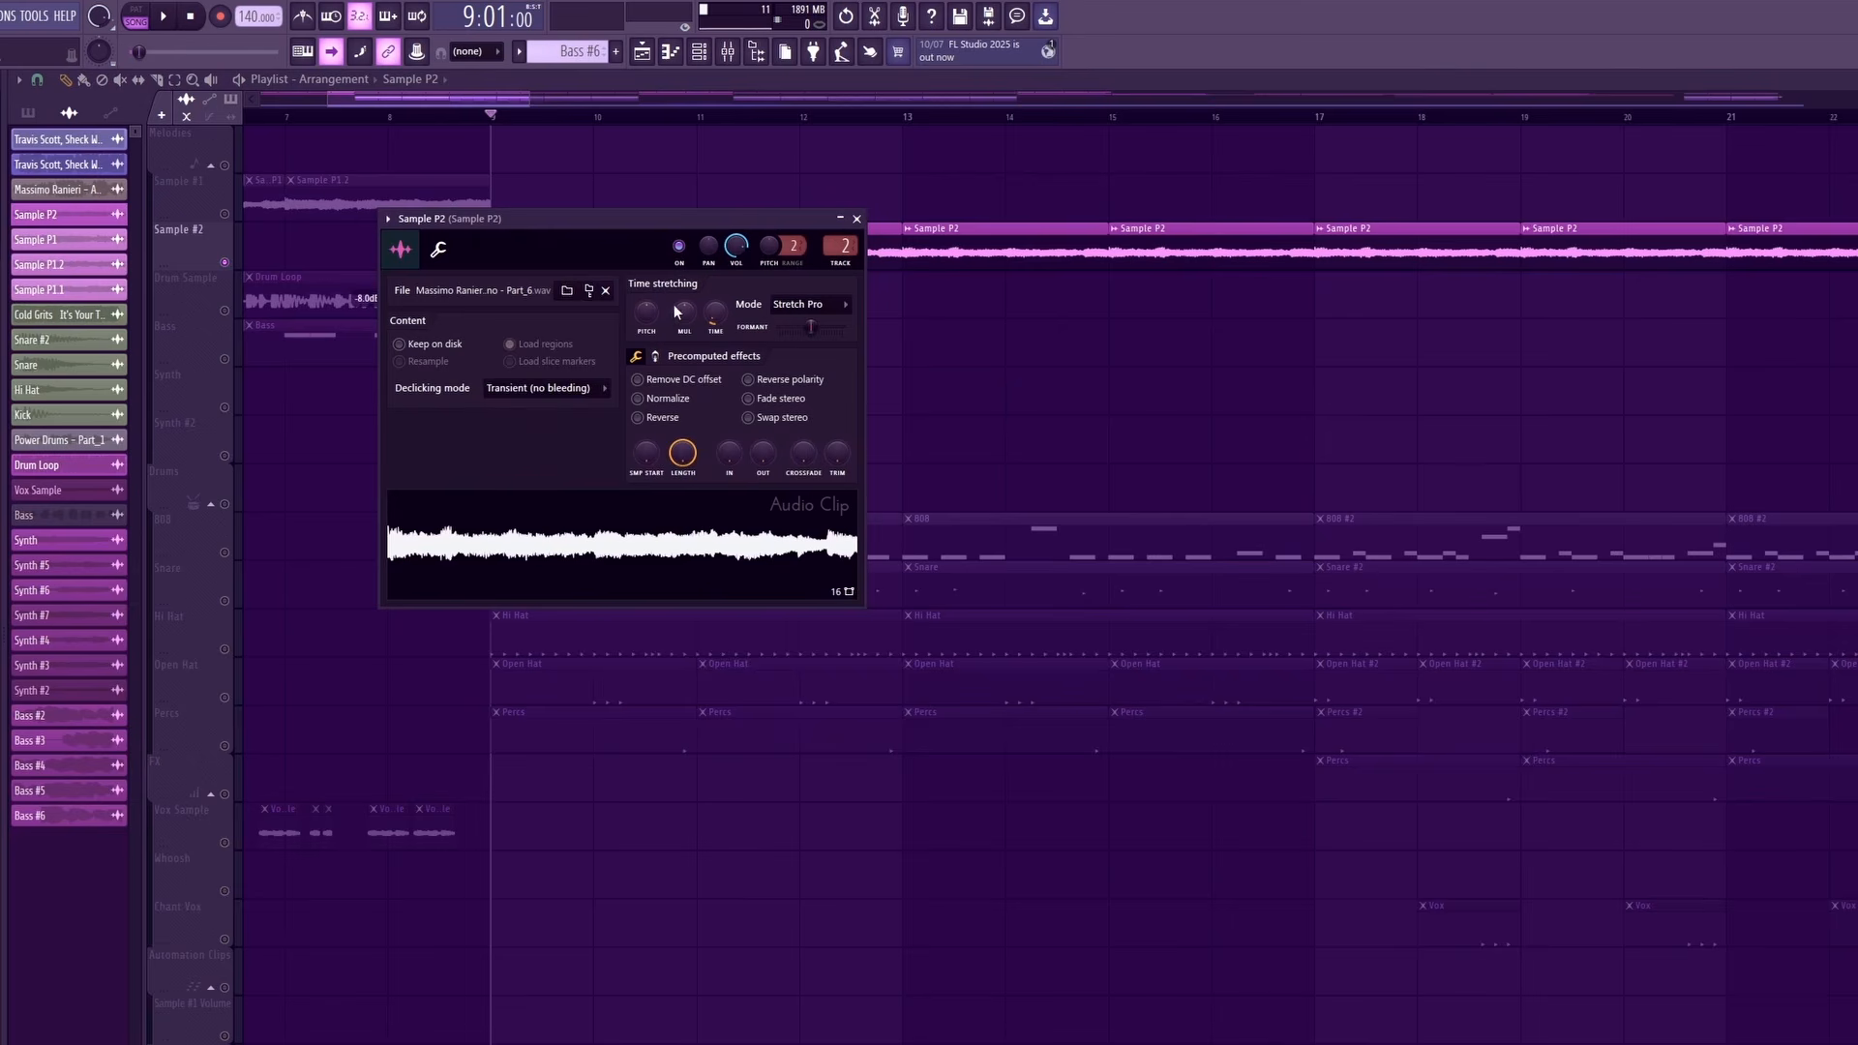
# Inspect the Inner Pitch effect on the Sample P2 mixer track, then stop playback and close the sample settings.
pyautogui.click(732, 61)
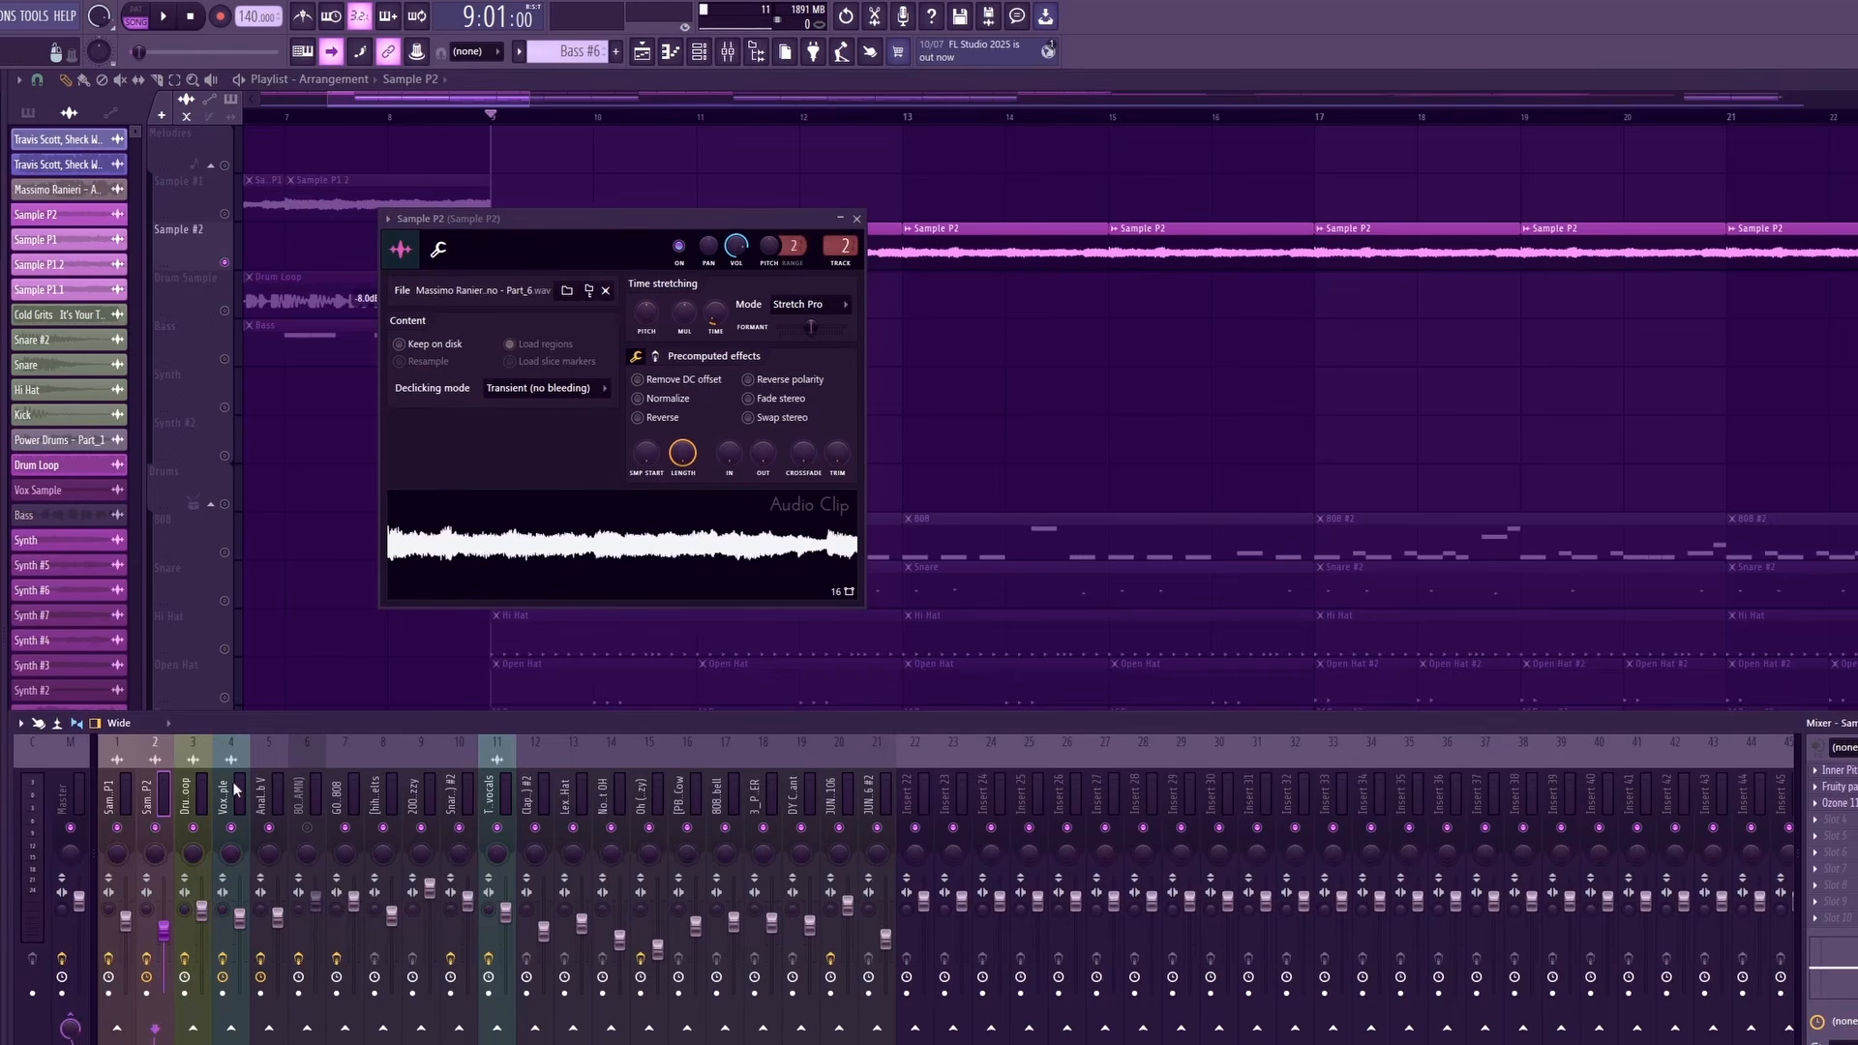
pyautogui.click(1835, 771)
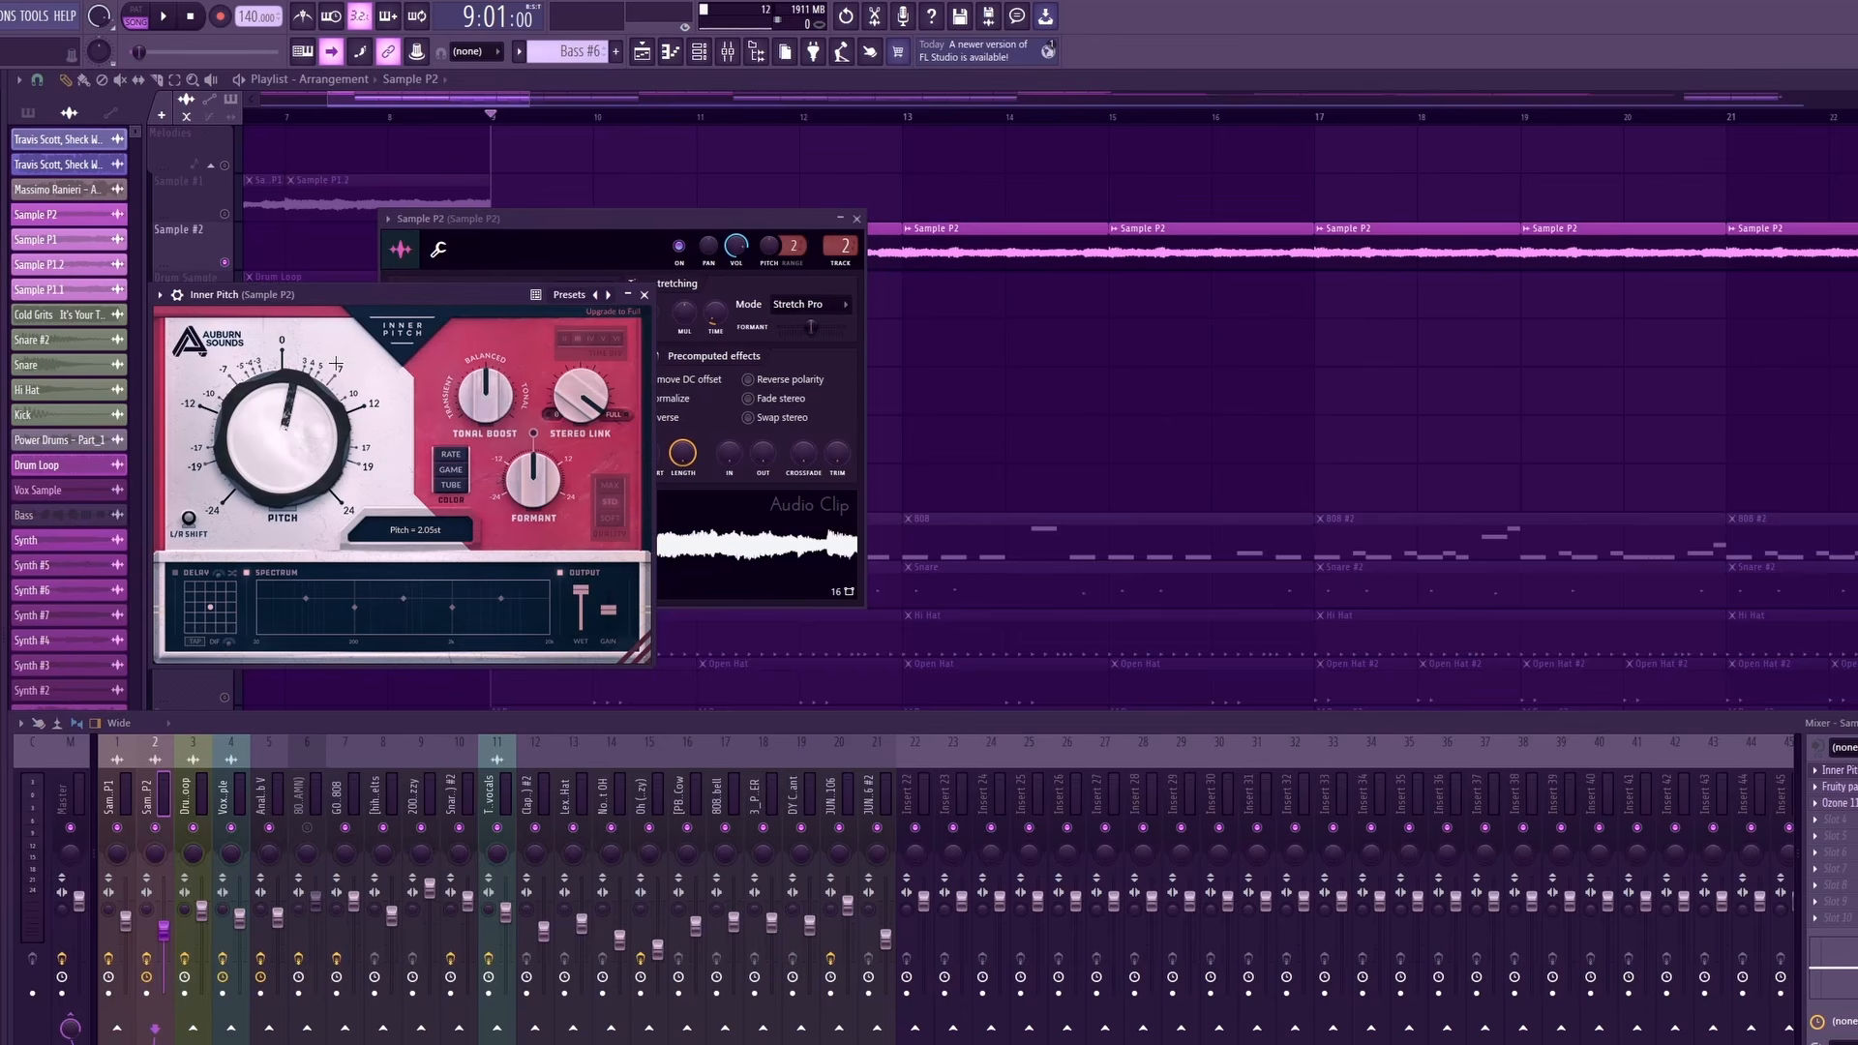
pyautogui.moveTo(410, 300); pyautogui.dragTo(935, 414)
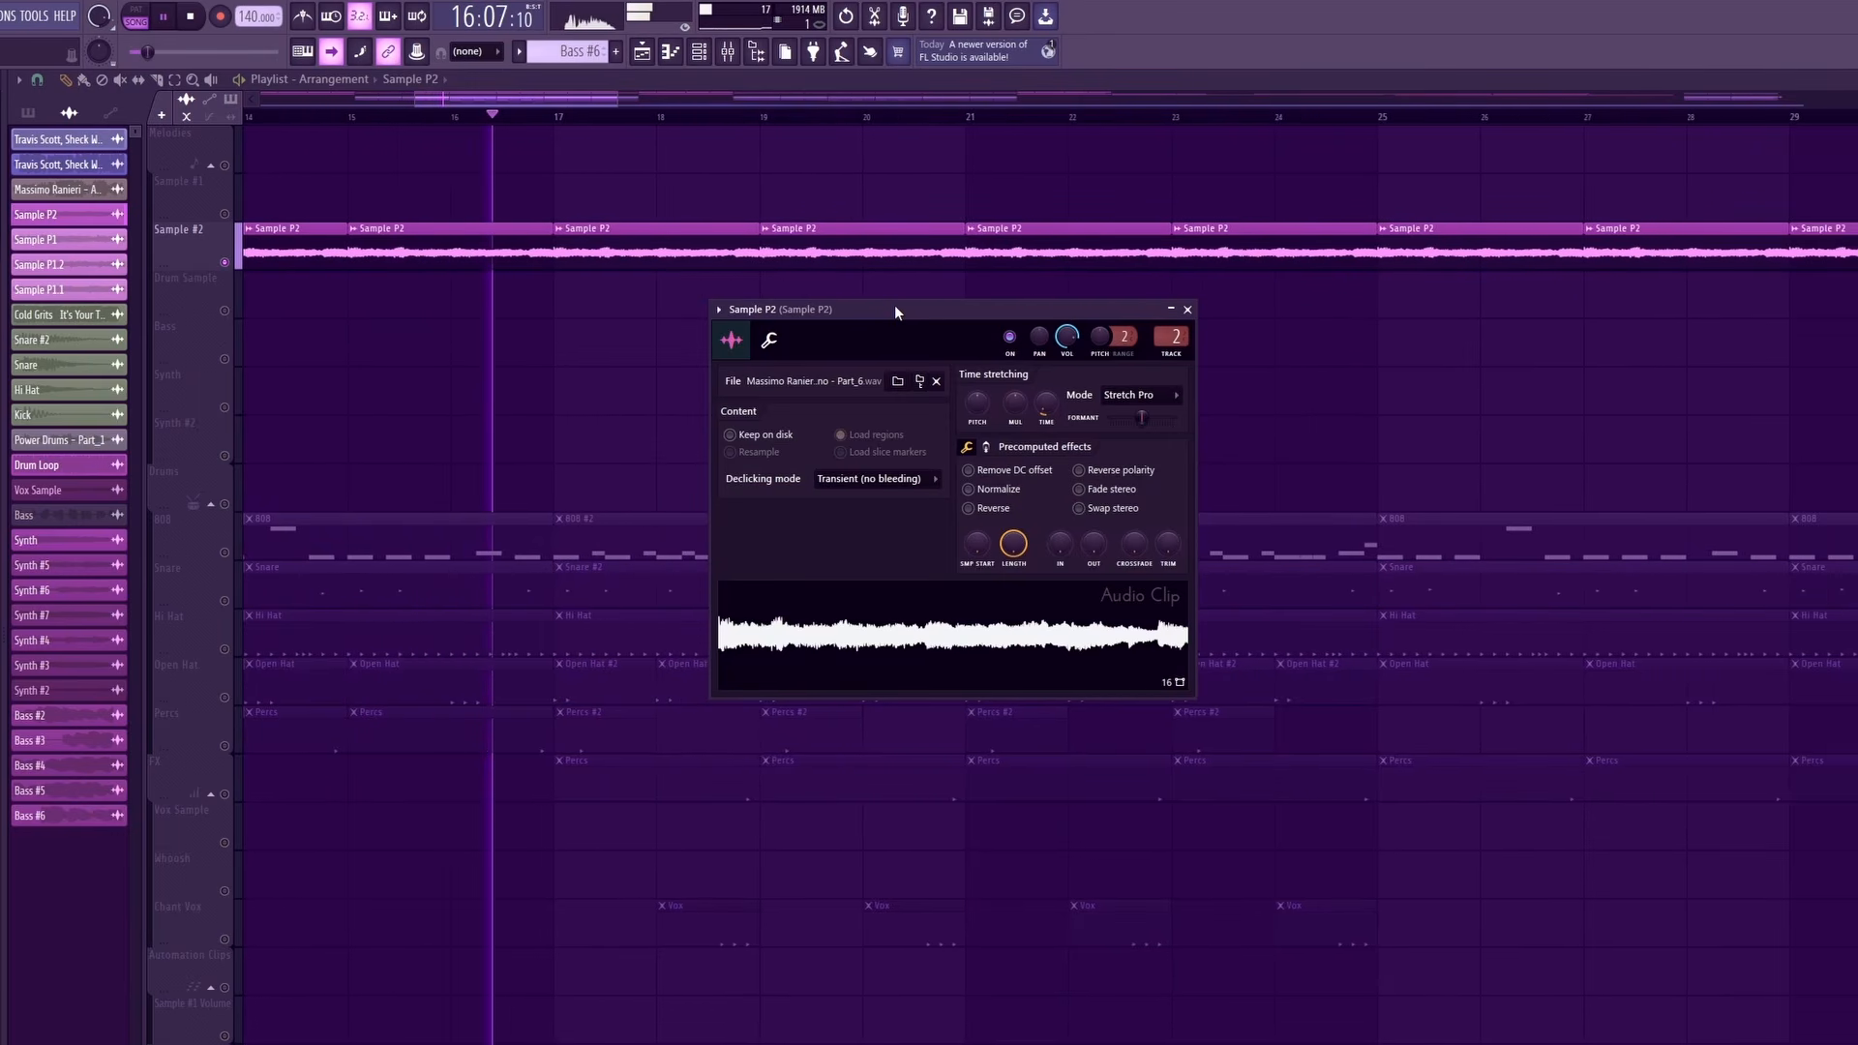
pyautogui.press('space')
pyautogui.click(1187, 310)
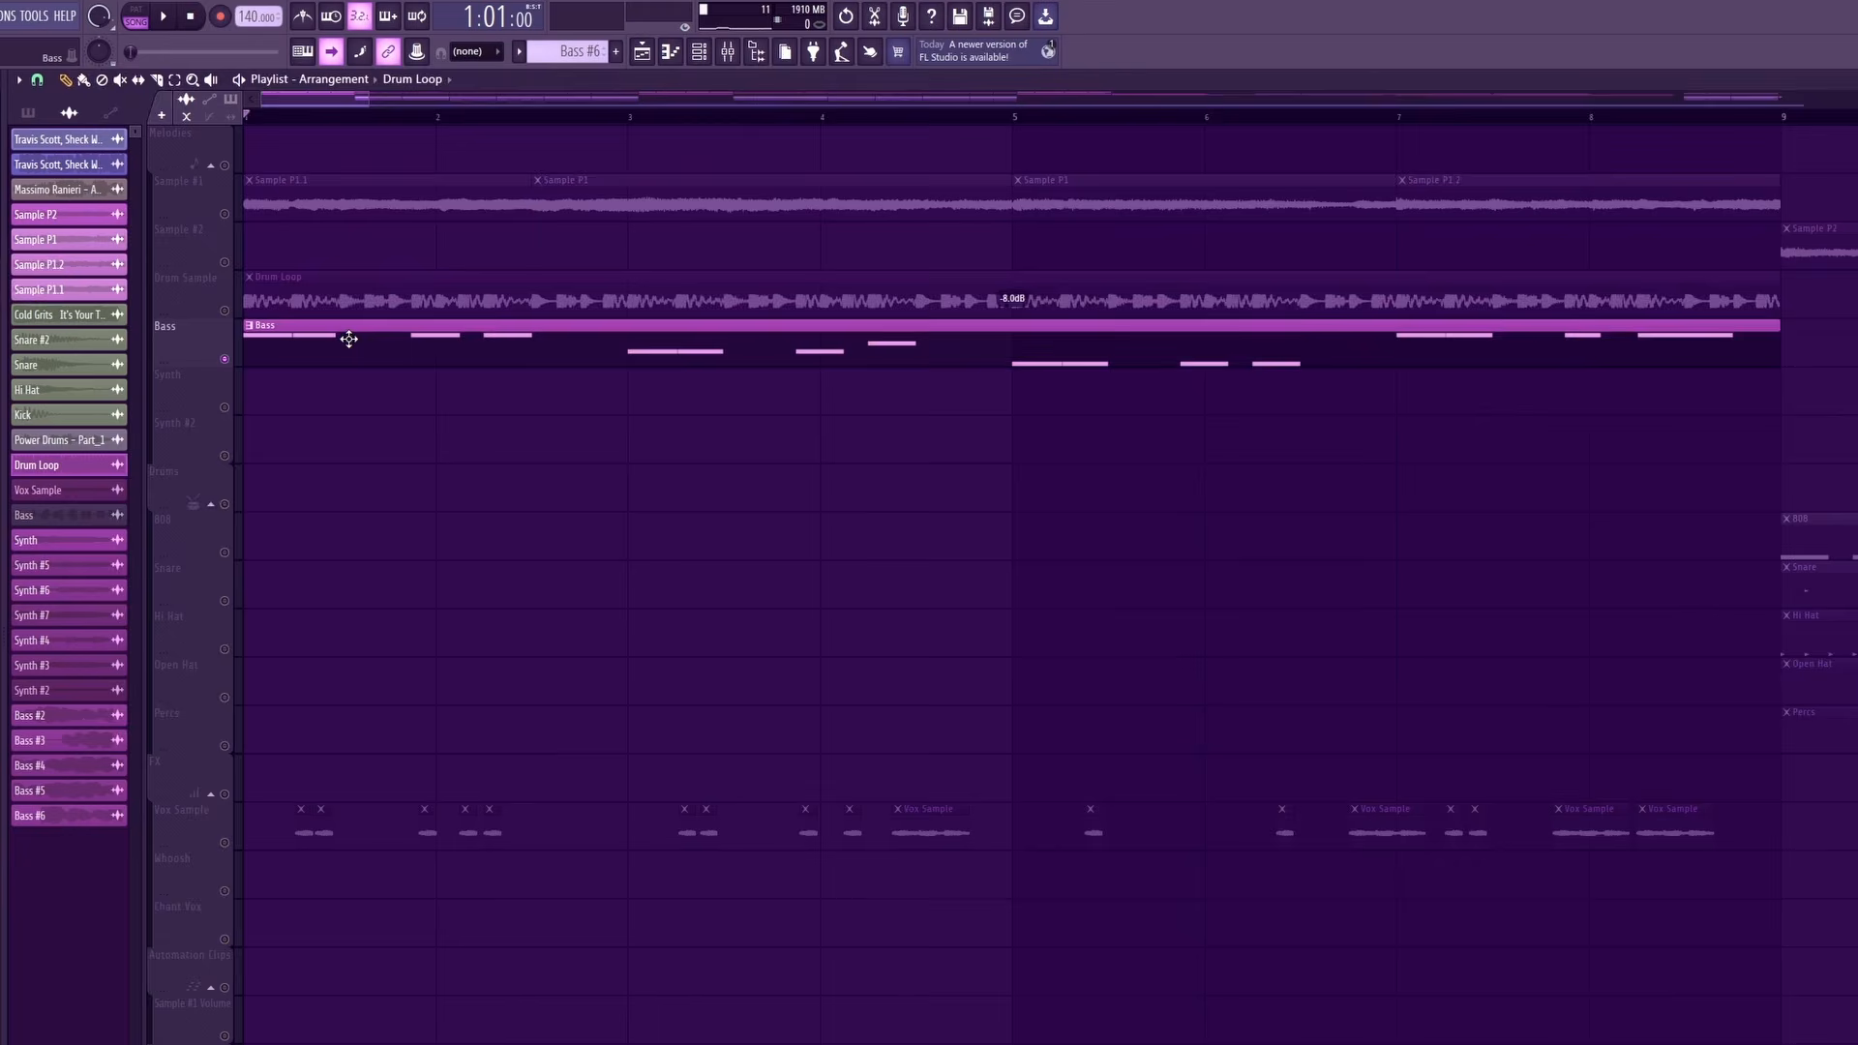
# Open the Bass pattern in the piano roll and examine its notes from the first bar.
pyautogui.doubleClick(348, 338)
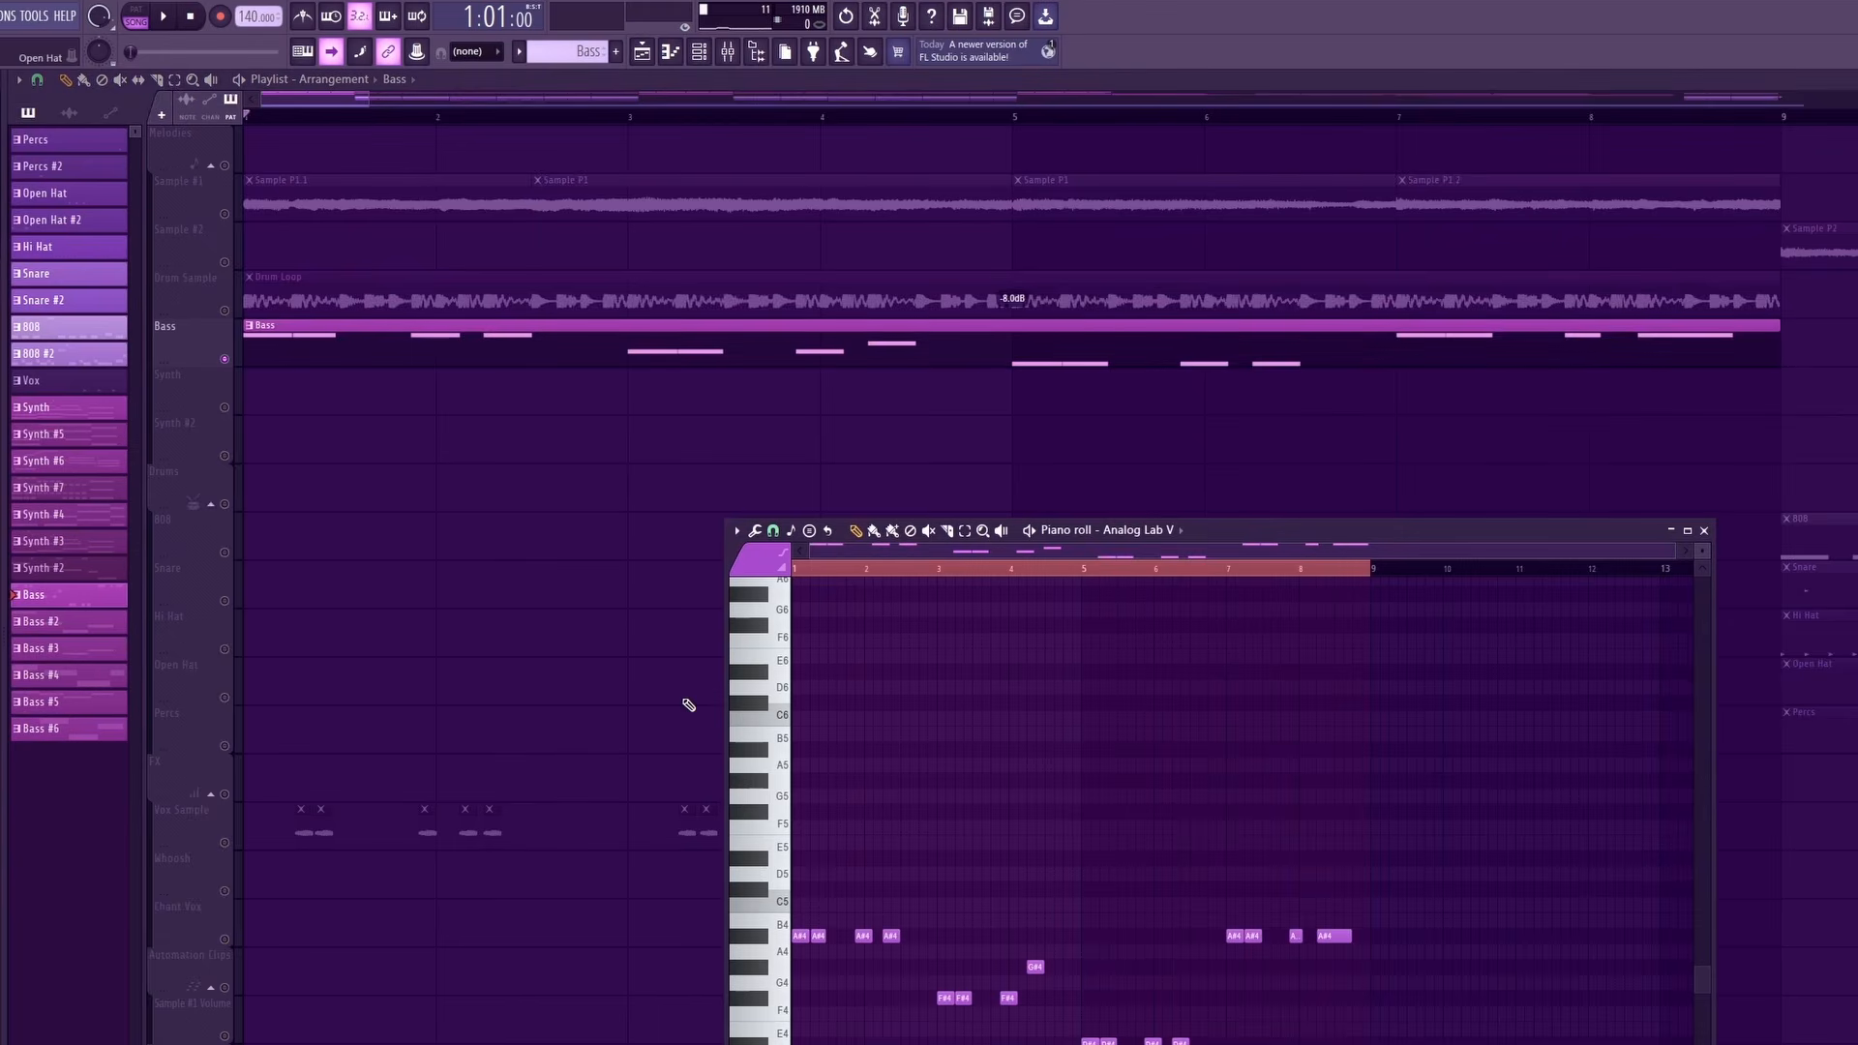
pyautogui.moveTo(1203, 532); pyautogui.dragTo(963, 288)
pyautogui.scroll(4, 630, 743)
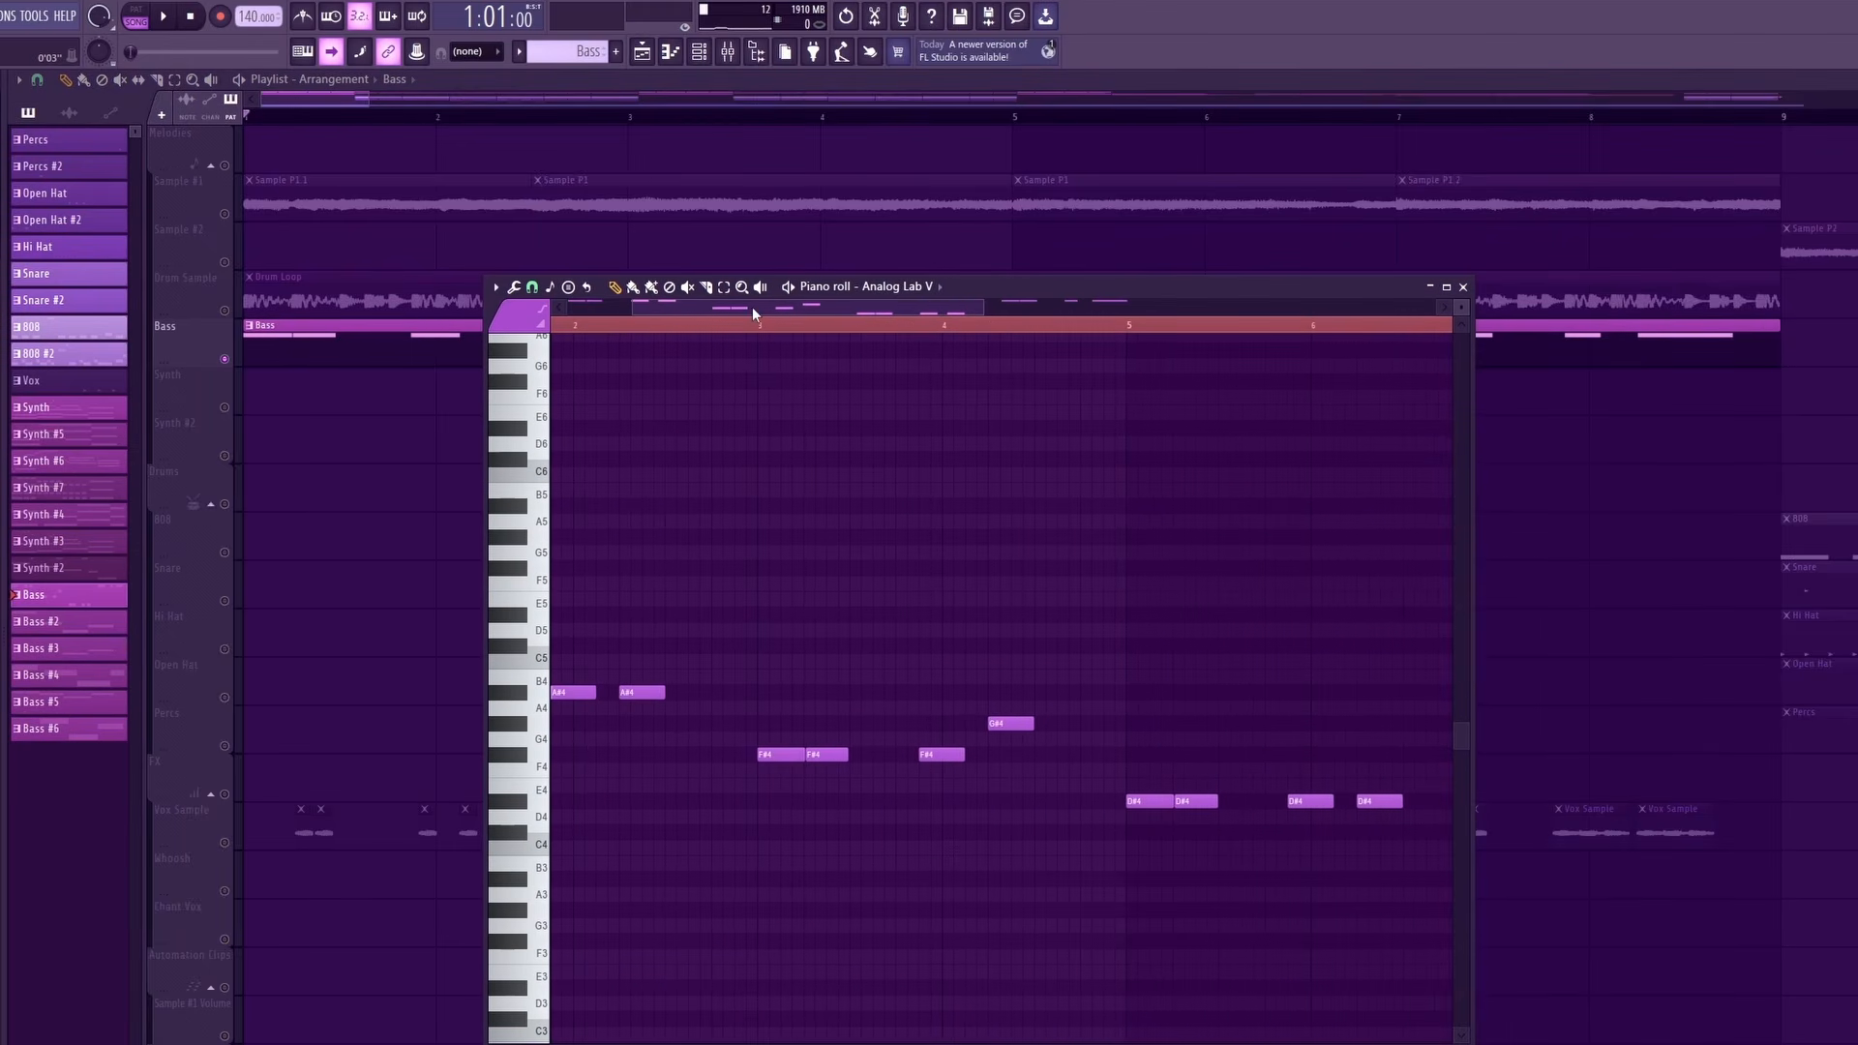
pyautogui.moveTo(753, 309); pyautogui.dragTo(683, 311)
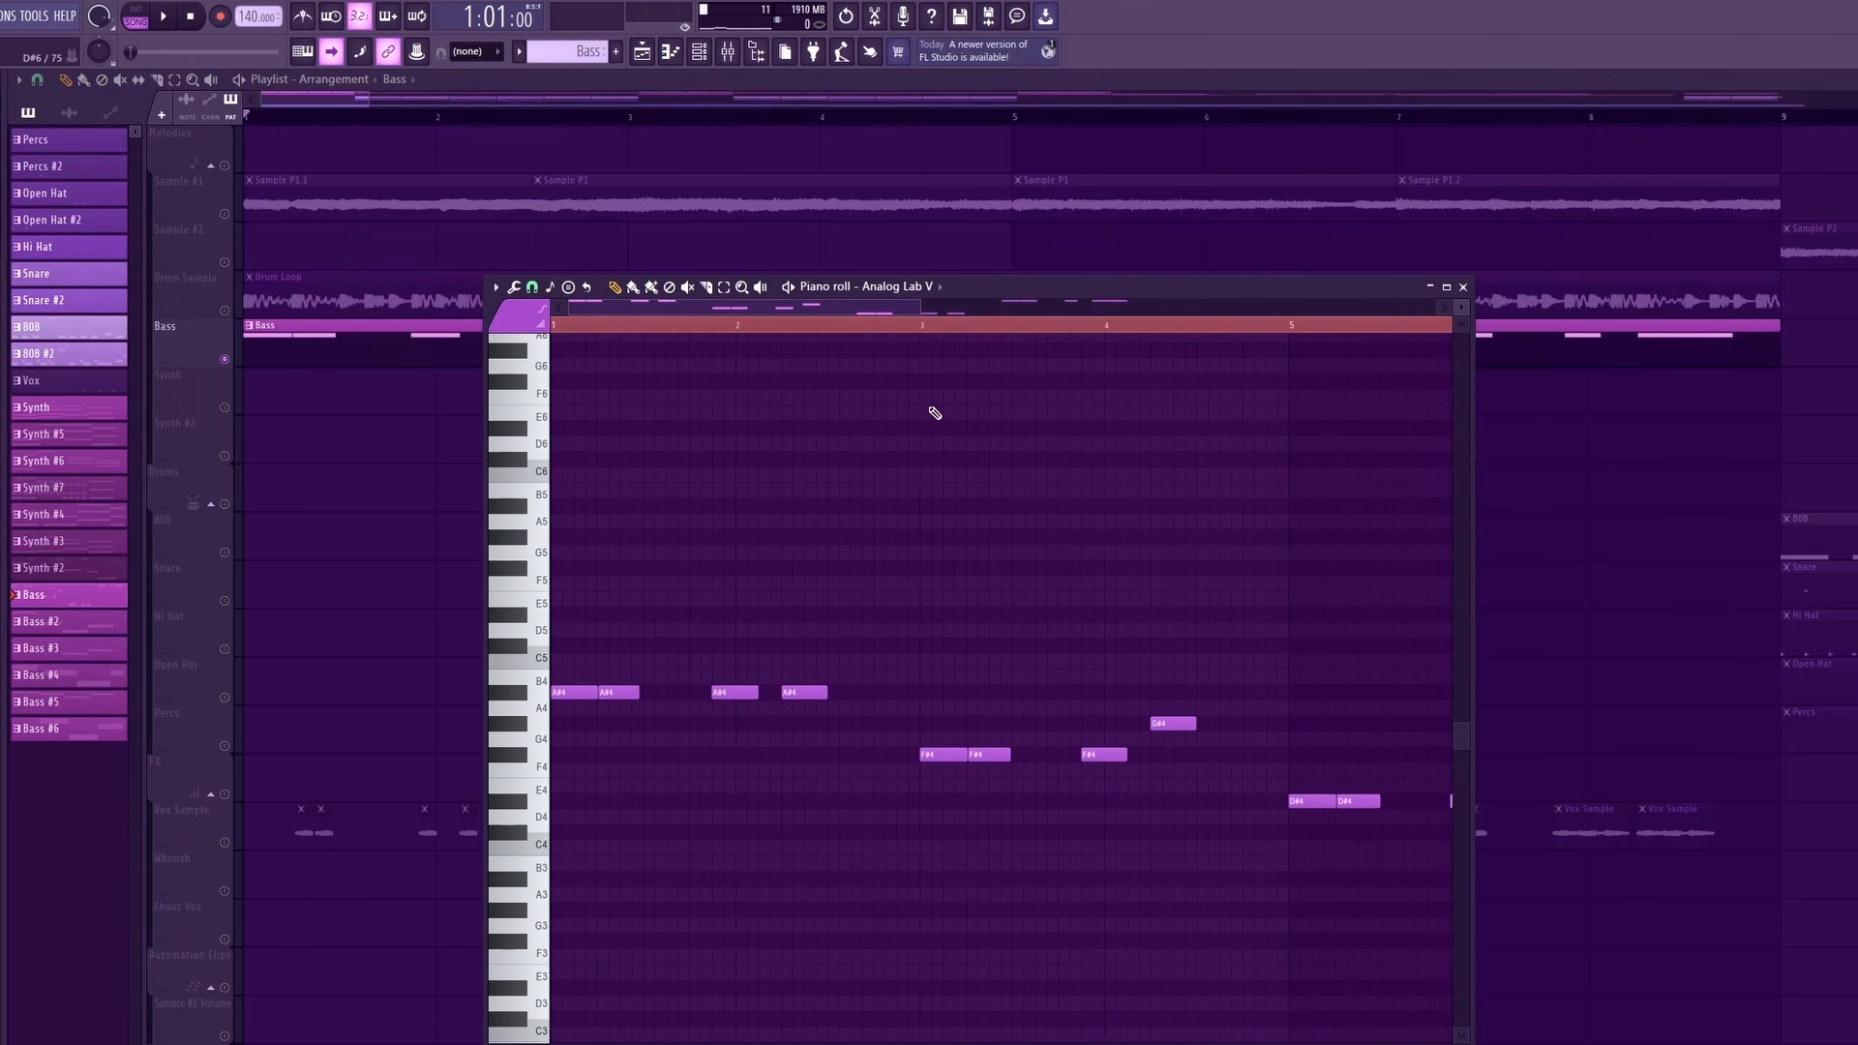
# Examine the preset loaded in the bass channel's Analog Lab V, close the instrument and channel rack, and play the Bass pattern.
pyautogui.click(699, 53)
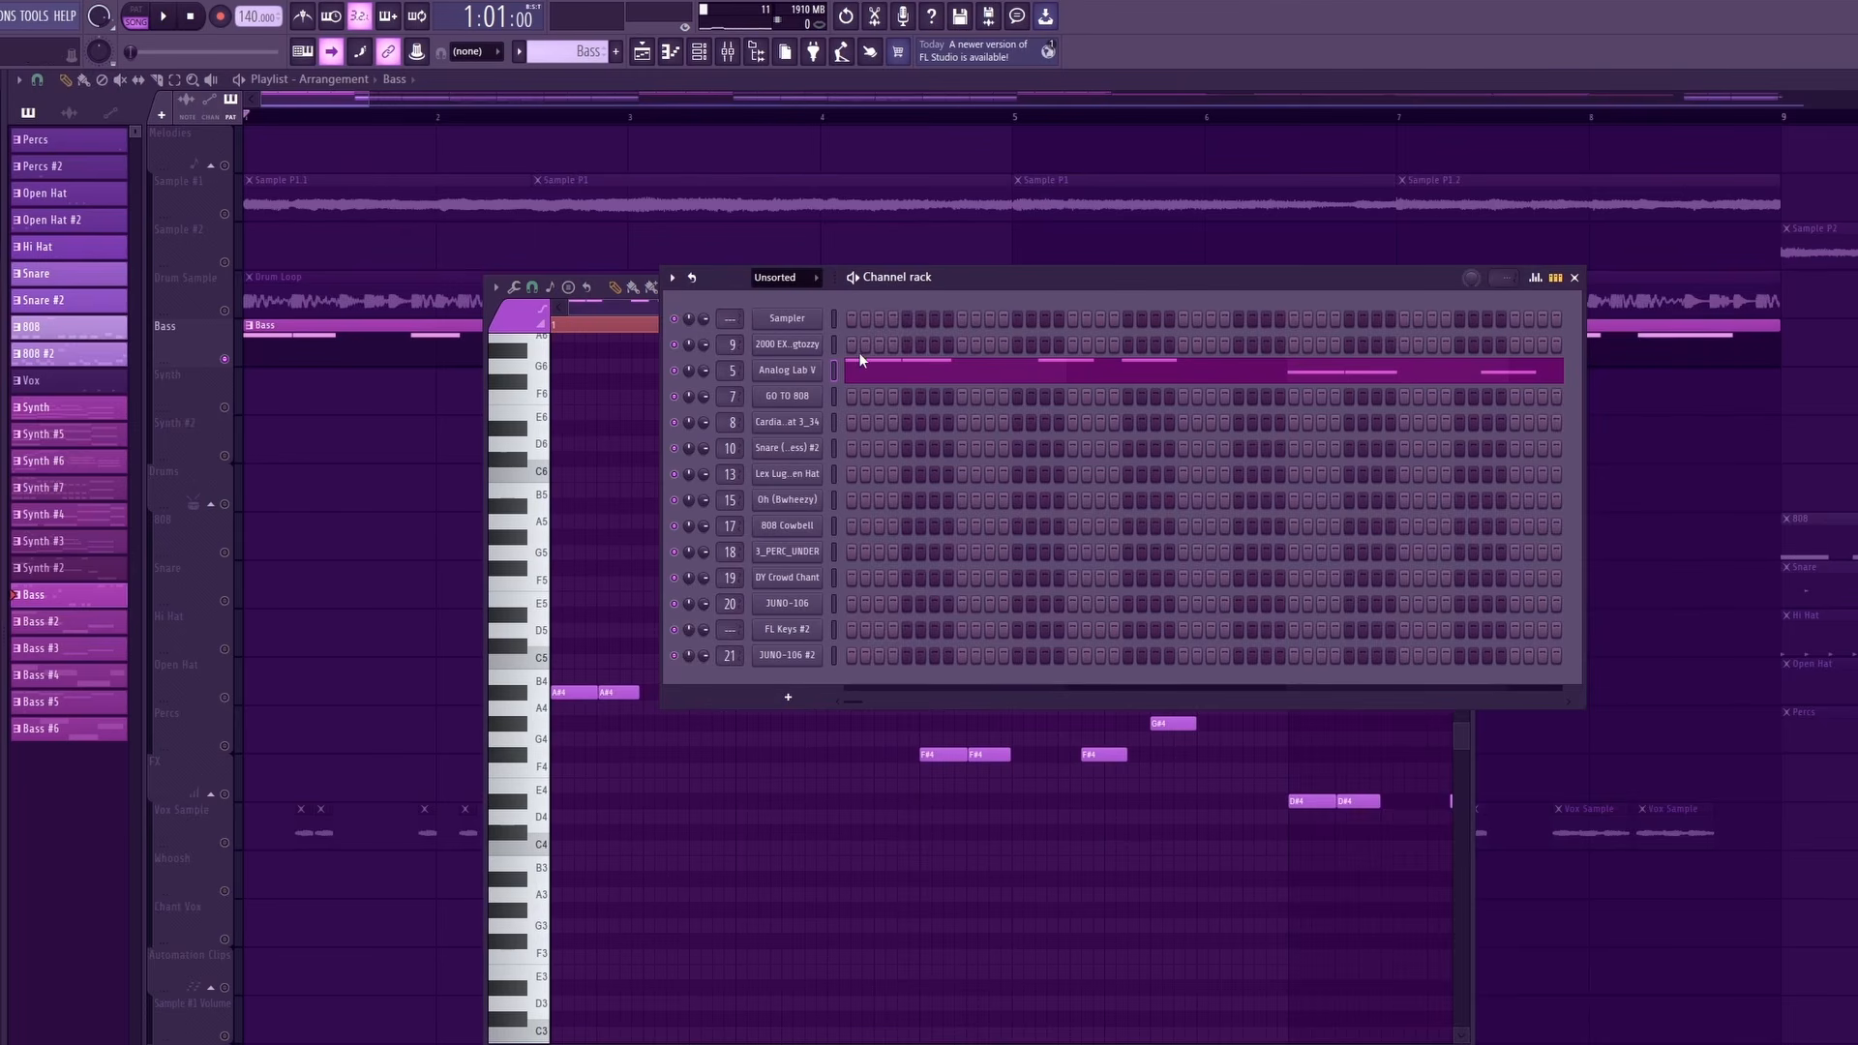
pyautogui.click(809, 371)
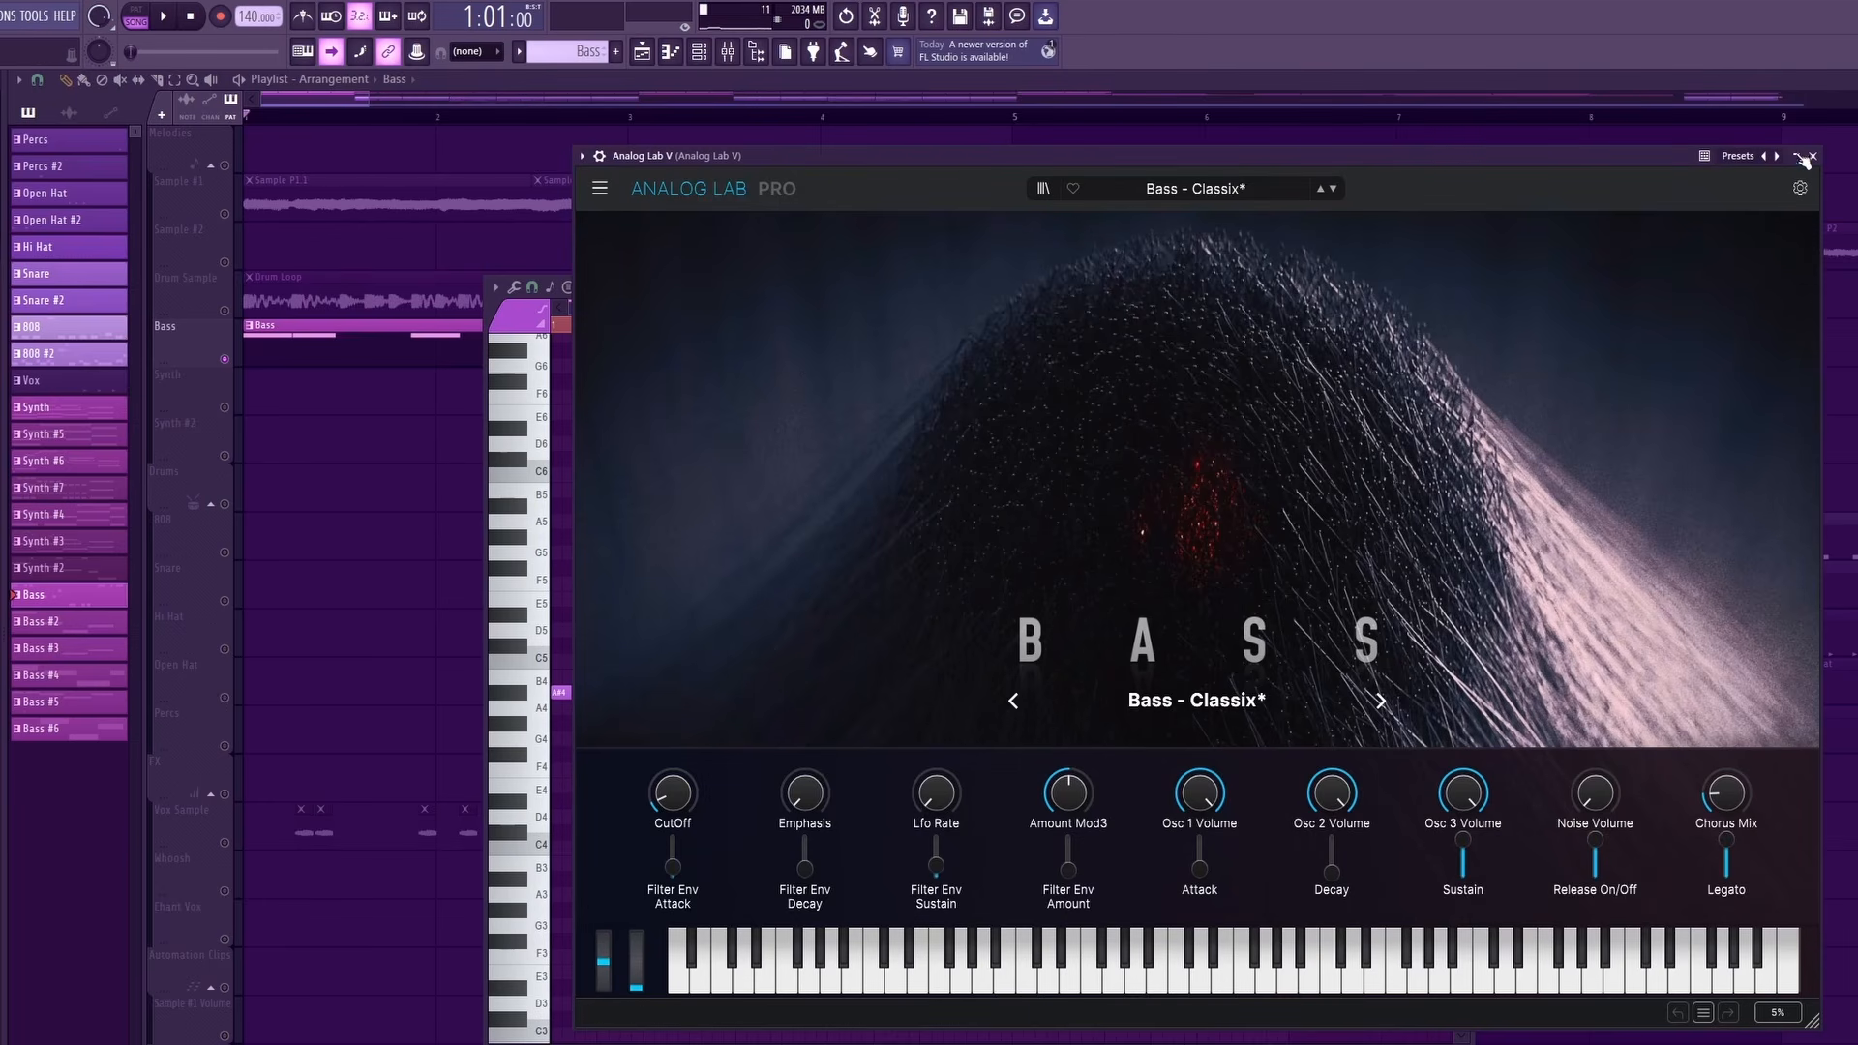
pyautogui.click(1813, 157)
pyautogui.click(1577, 278)
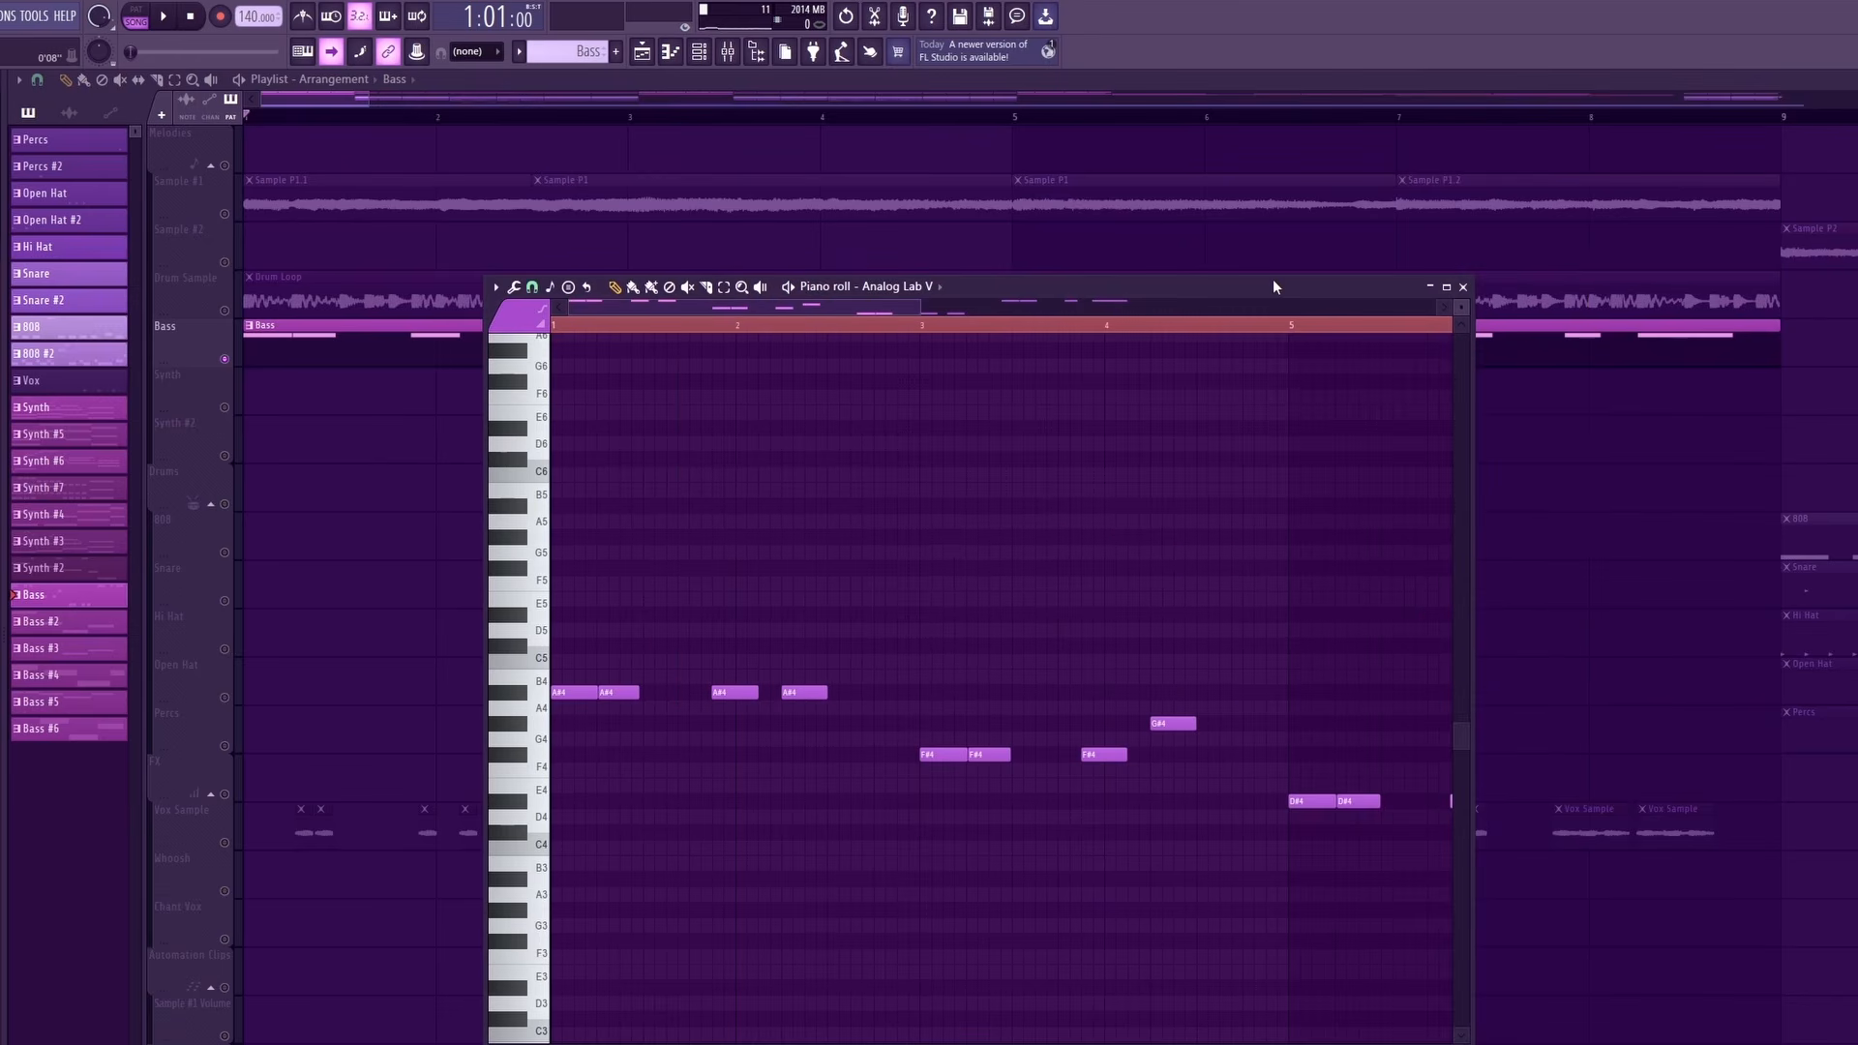
pyautogui.moveTo(1274, 282); pyautogui.dragTo(1209, 215)
pyautogui.press('space')
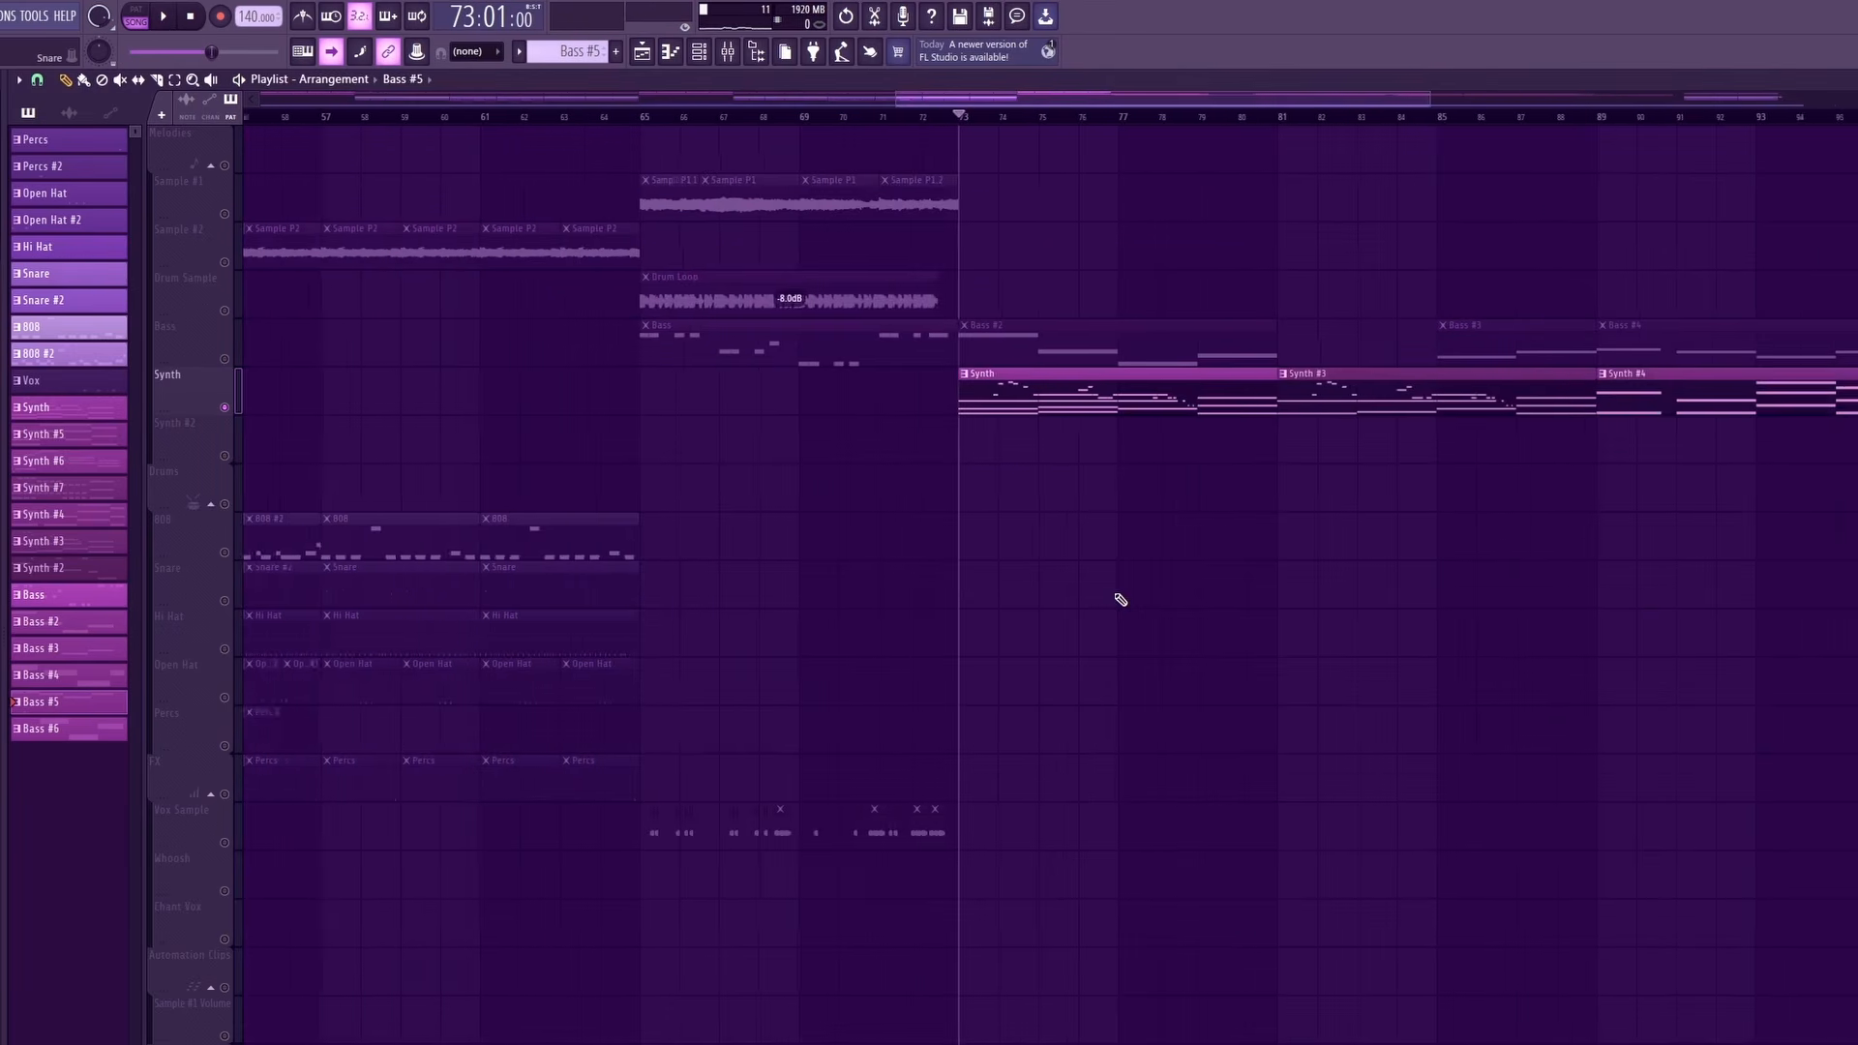
# Examine the notes of the Synth and Synth #3 patterns in the piano roll, closing it after each one.
pyautogui.scroll(-5, 1175, 639)
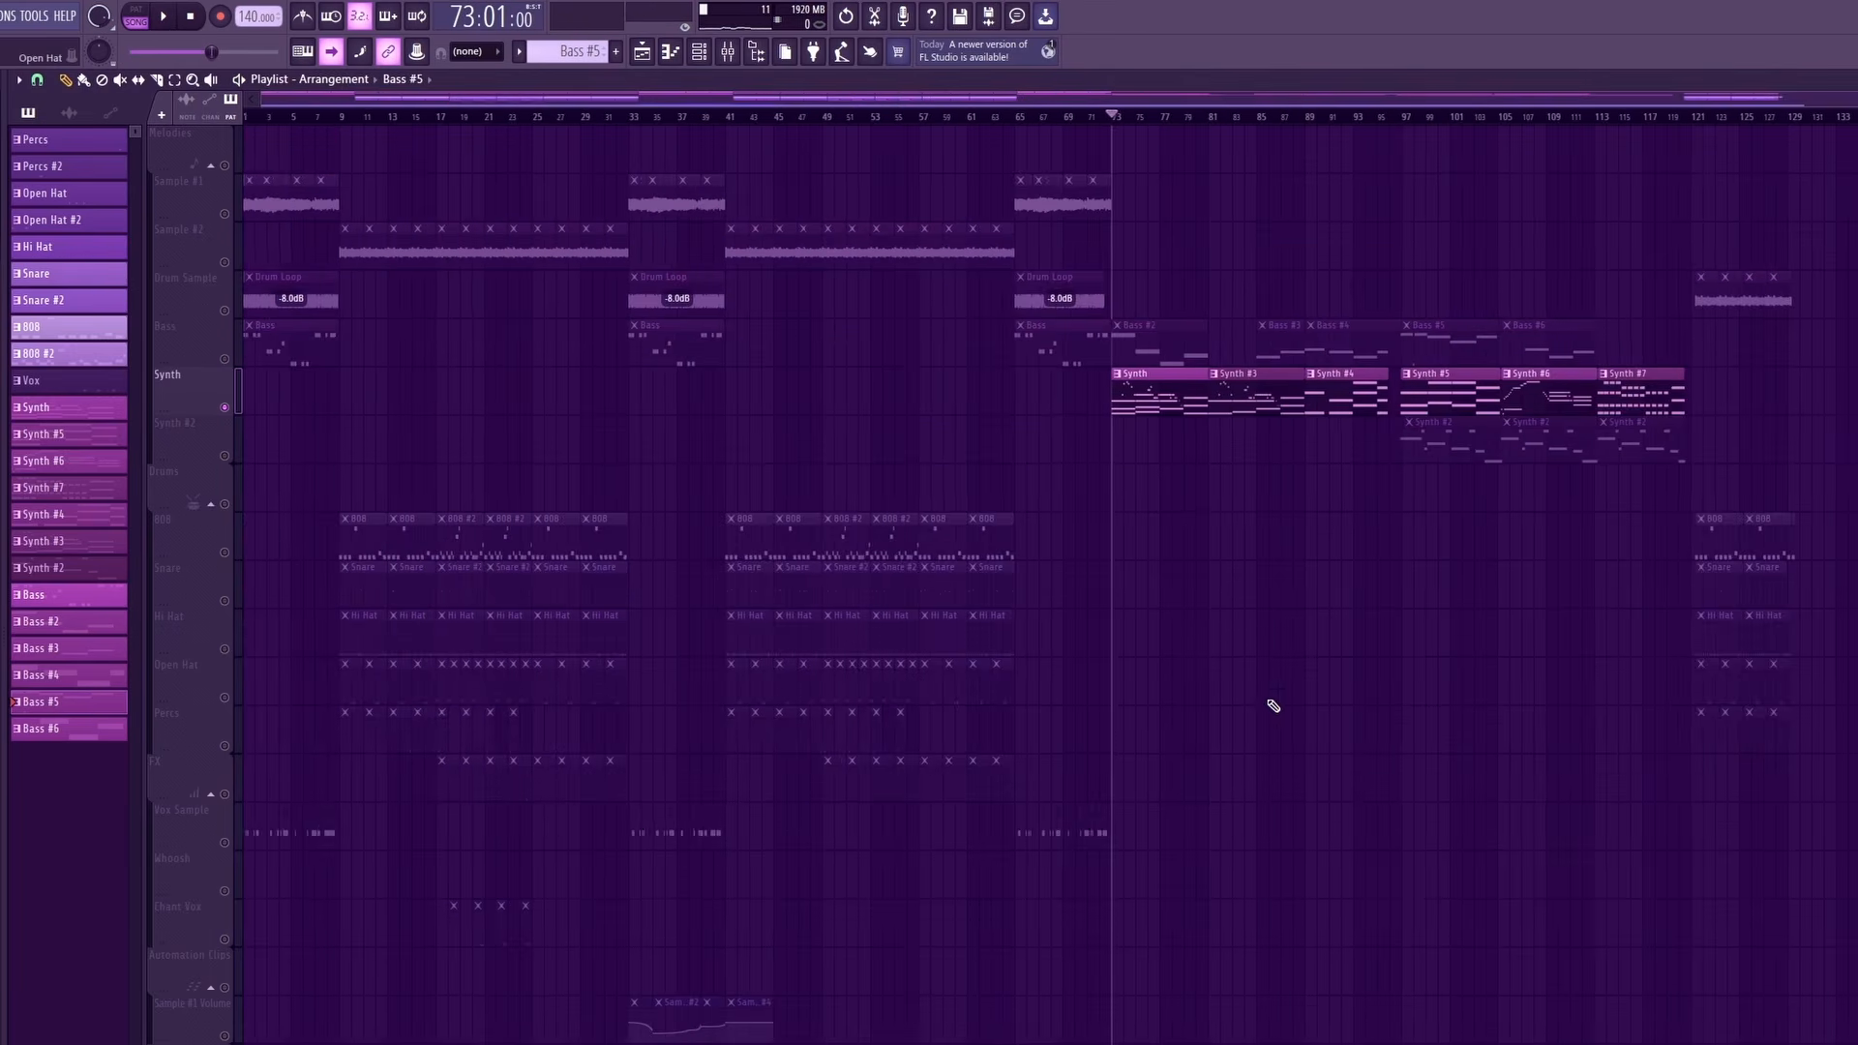
pyautogui.scroll(7, 1254, 709)
pyautogui.doubleClick(726, 380)
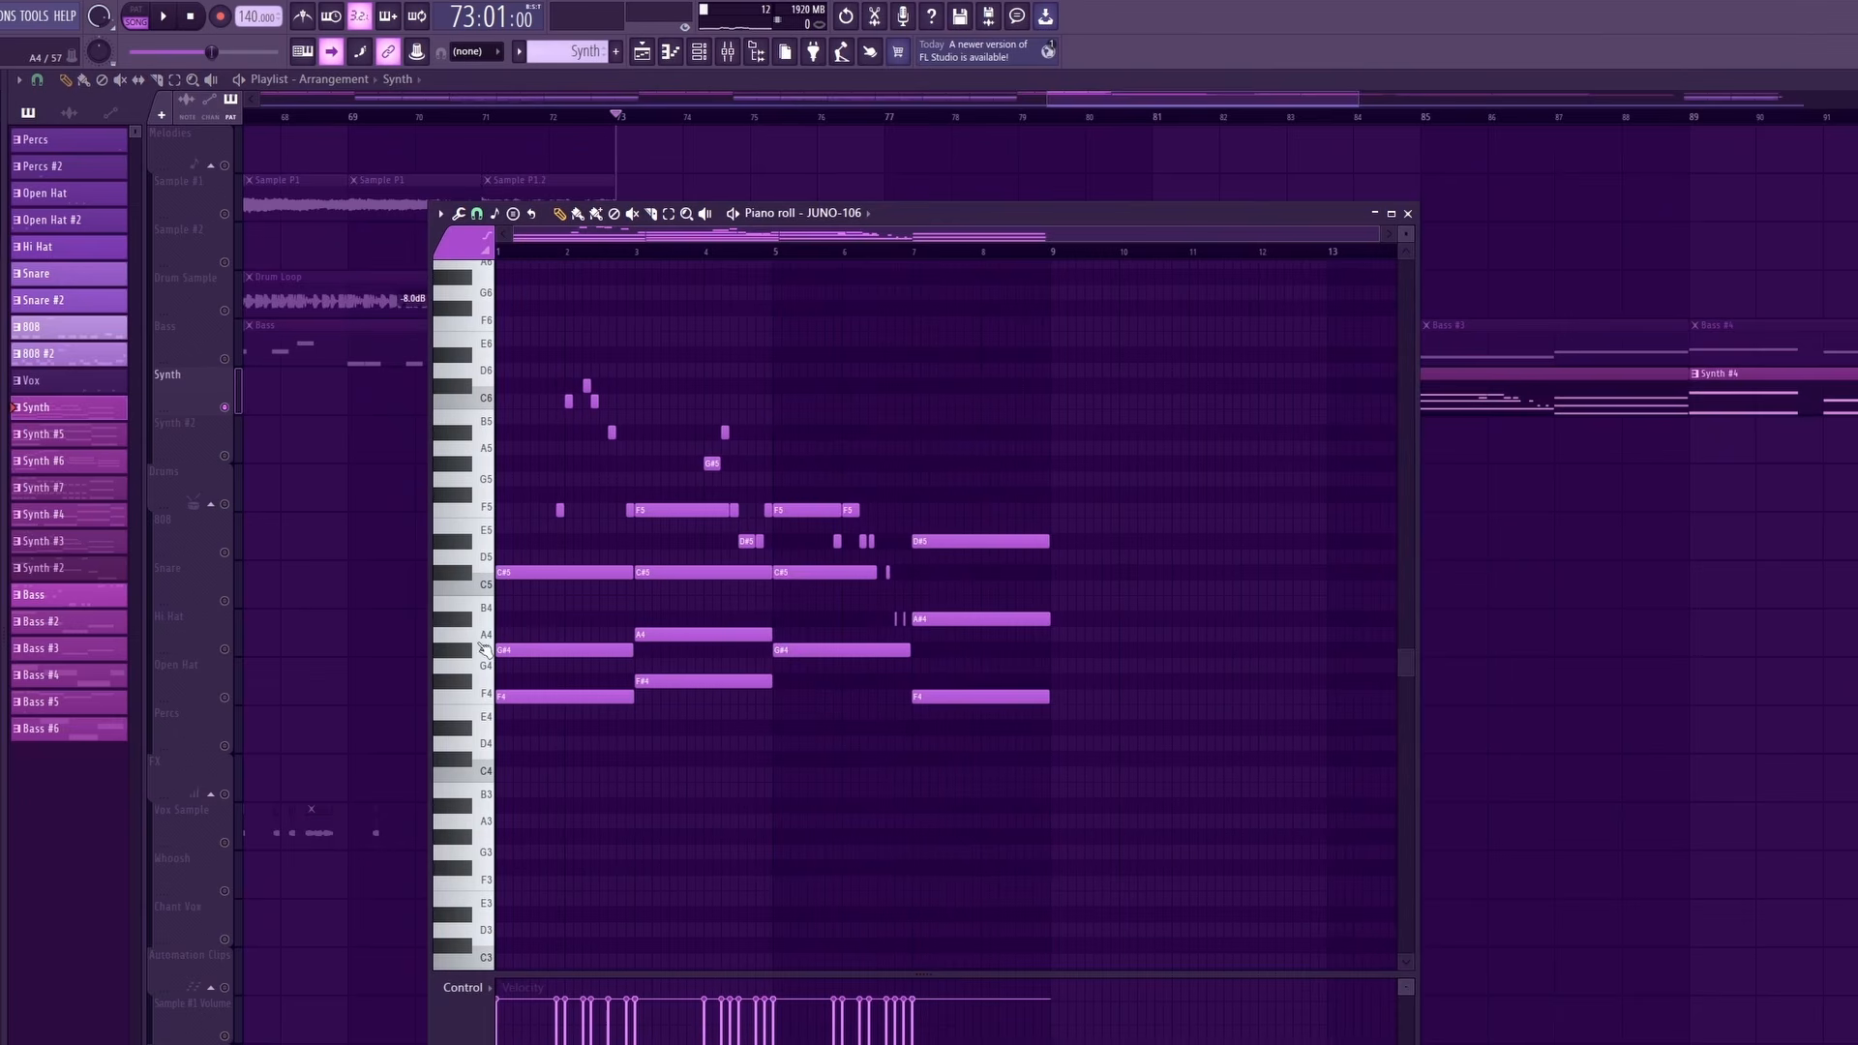
pyautogui.click(1408, 213)
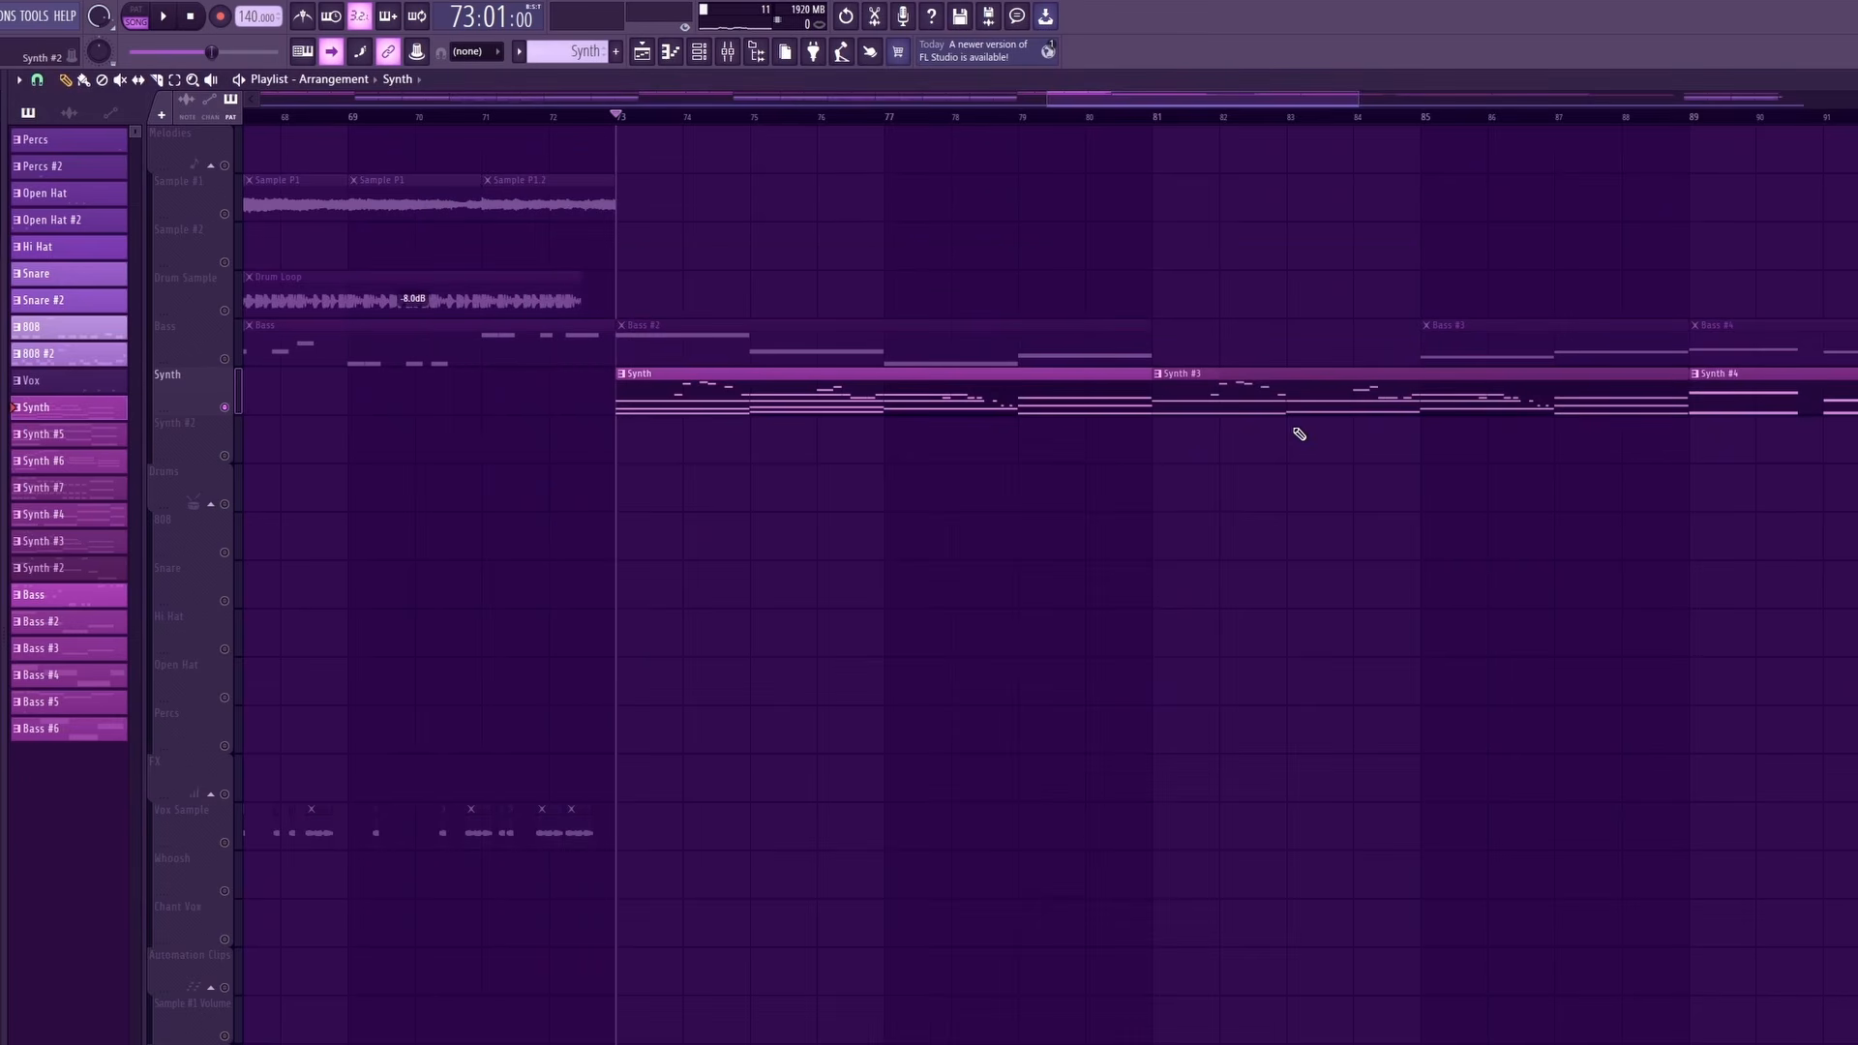
pyautogui.doubleClick(1297, 397)
pyautogui.click(1409, 213)
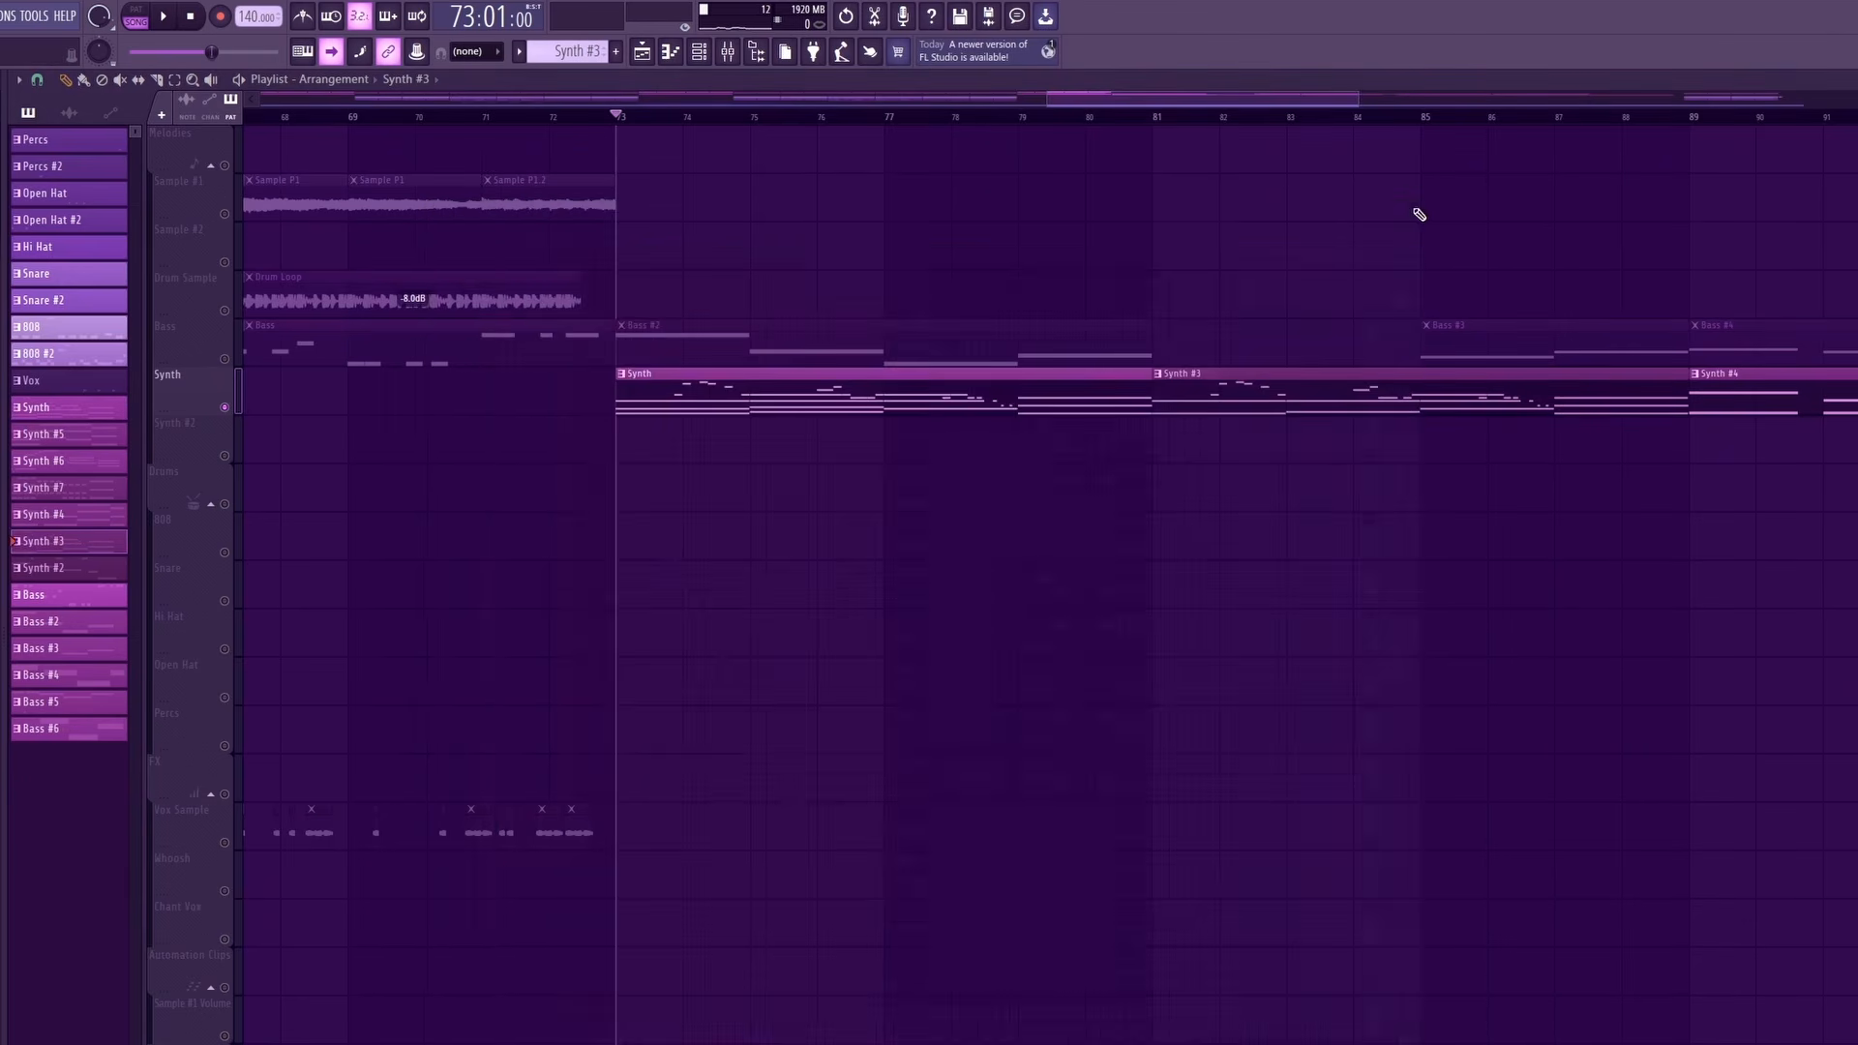
# Review the chords of the Synth #4 and Synth #5 patterns in the piano roll and close it.
pyautogui.hscroll(6, 1597, 746)
pyautogui.doubleClick(1035, 391)
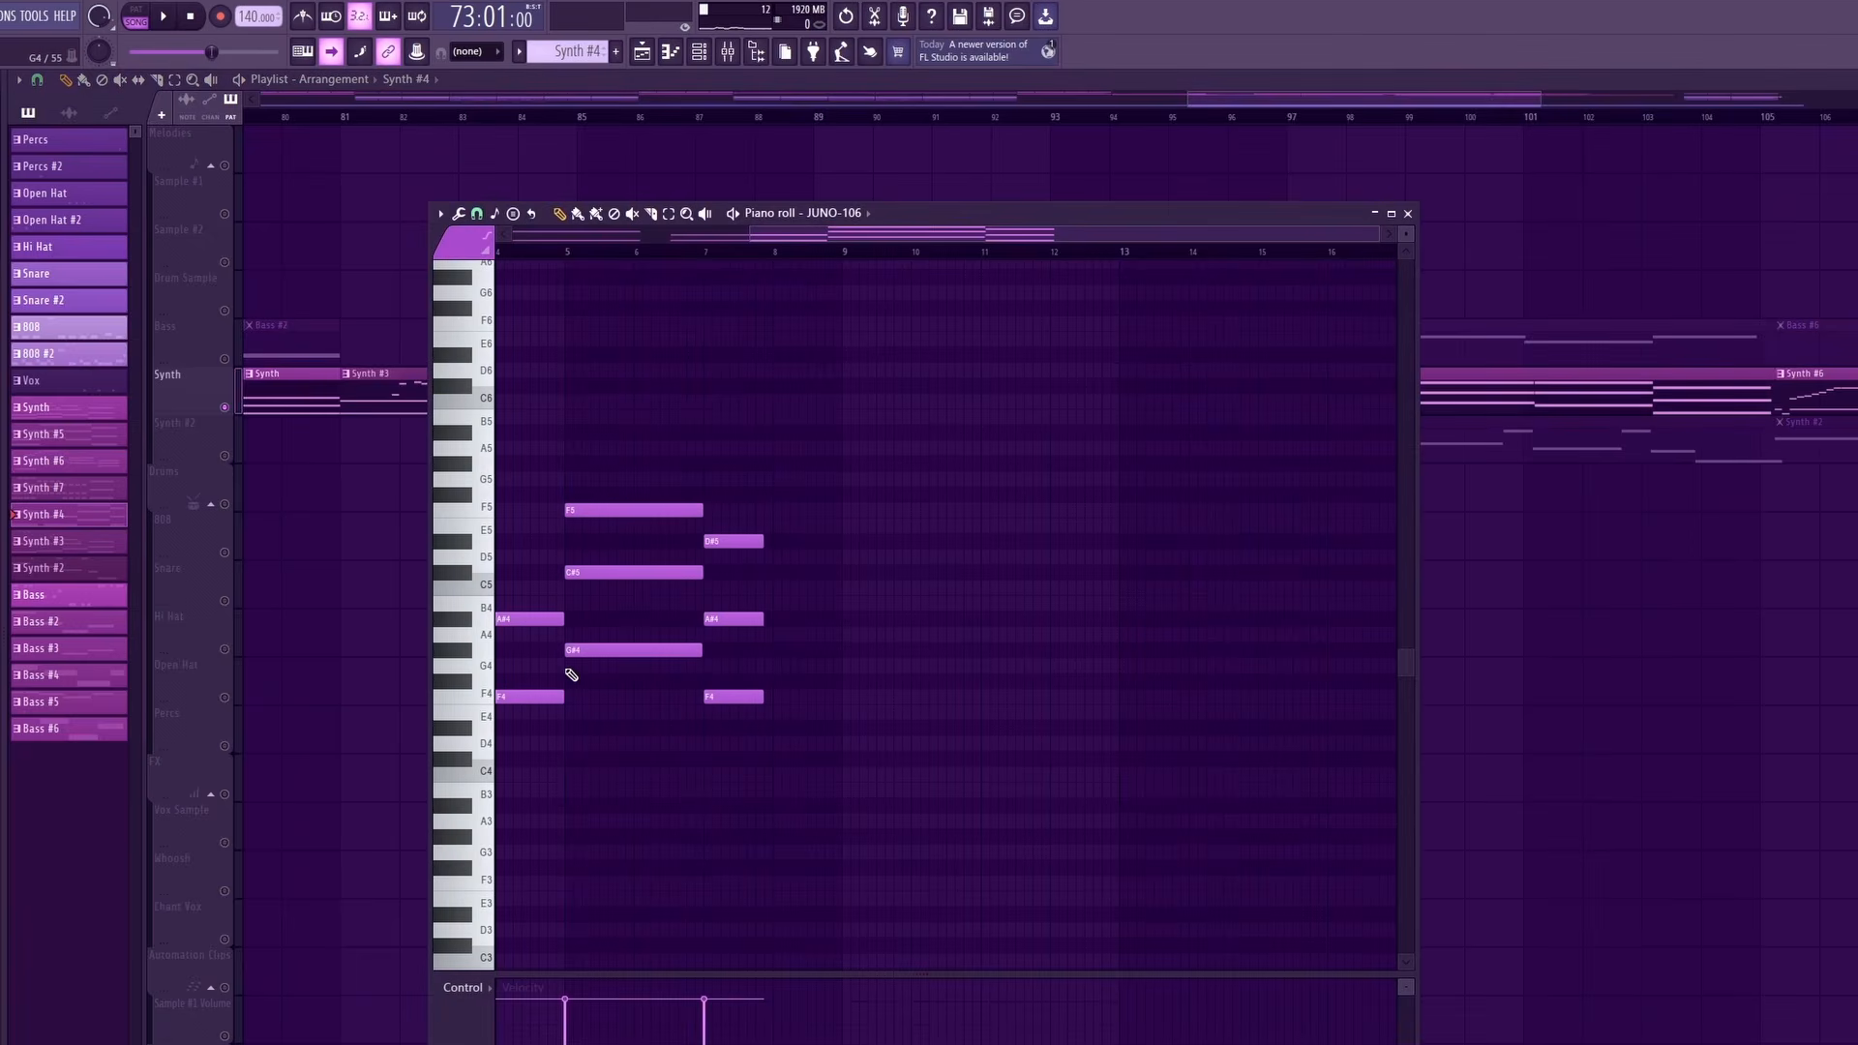
pyautogui.moveTo(934, 238); pyautogui.dragTo(697, 238)
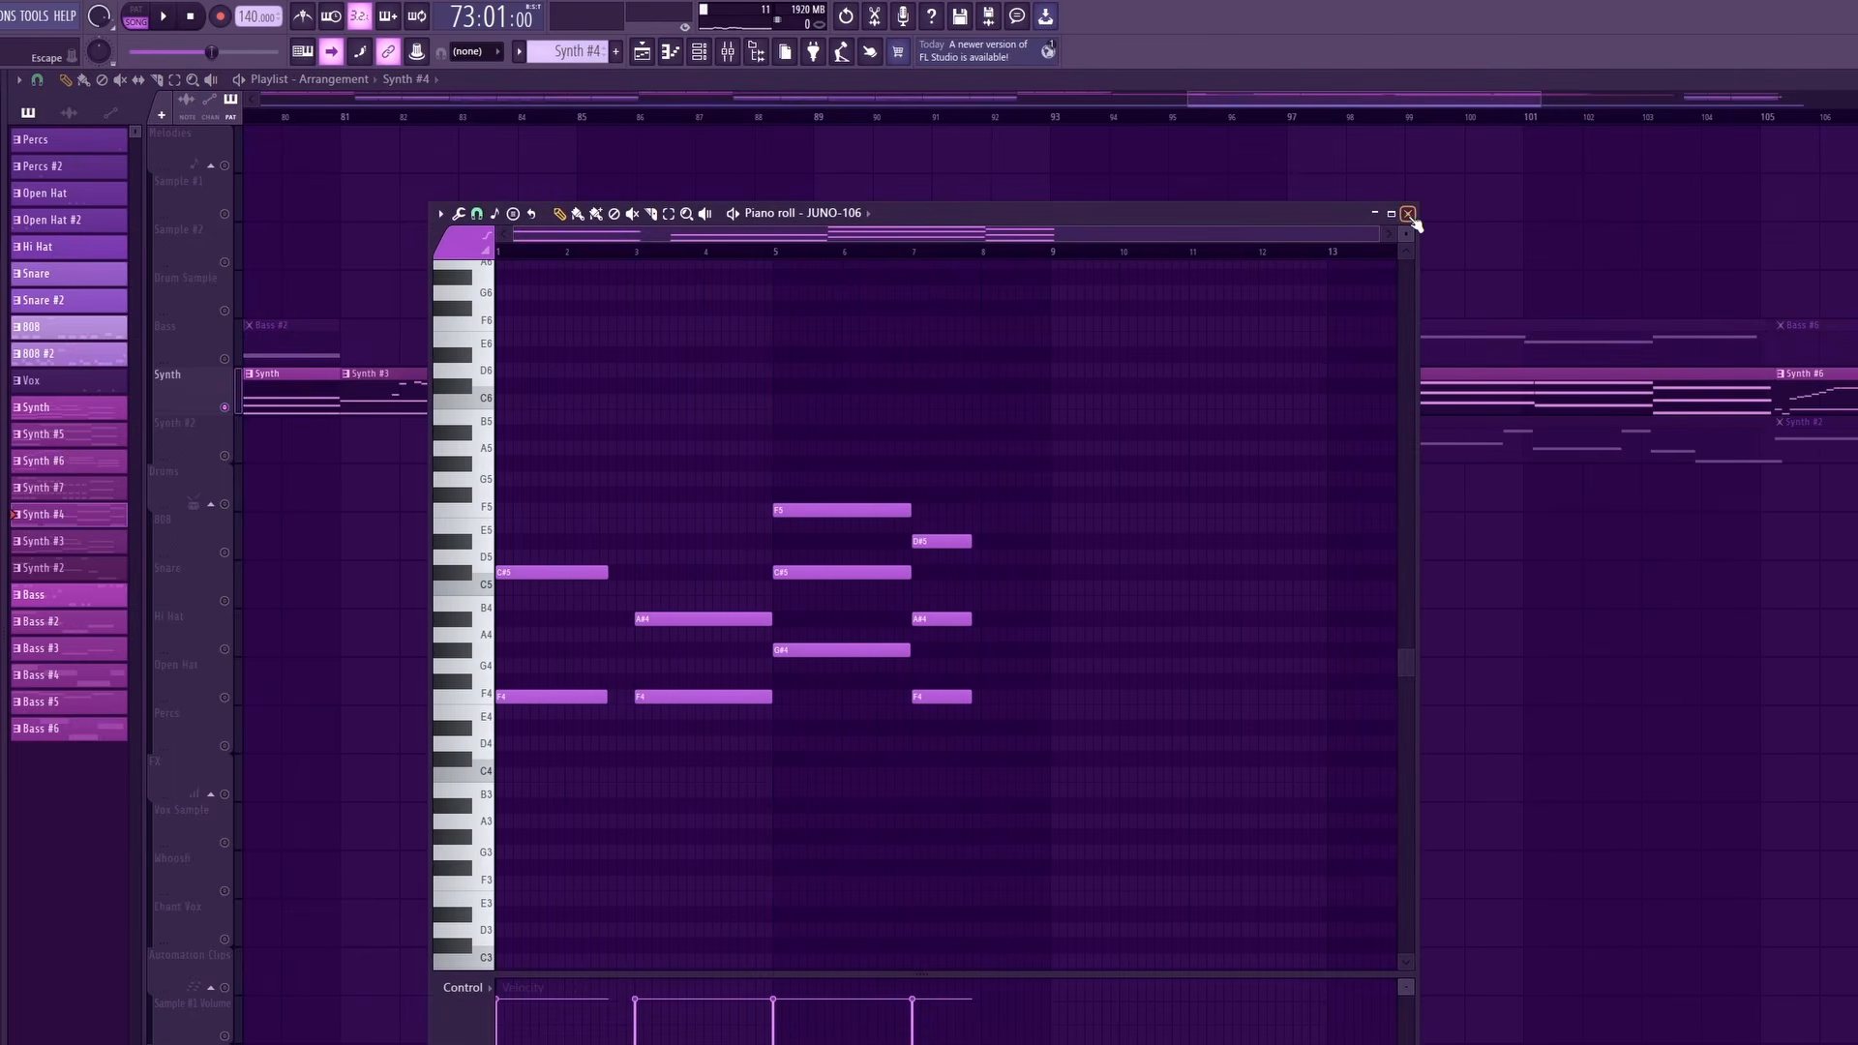
pyautogui.click(1409, 213)
pyautogui.hscroll(5, 1618, 809)
pyautogui.doubleClick(1087, 394)
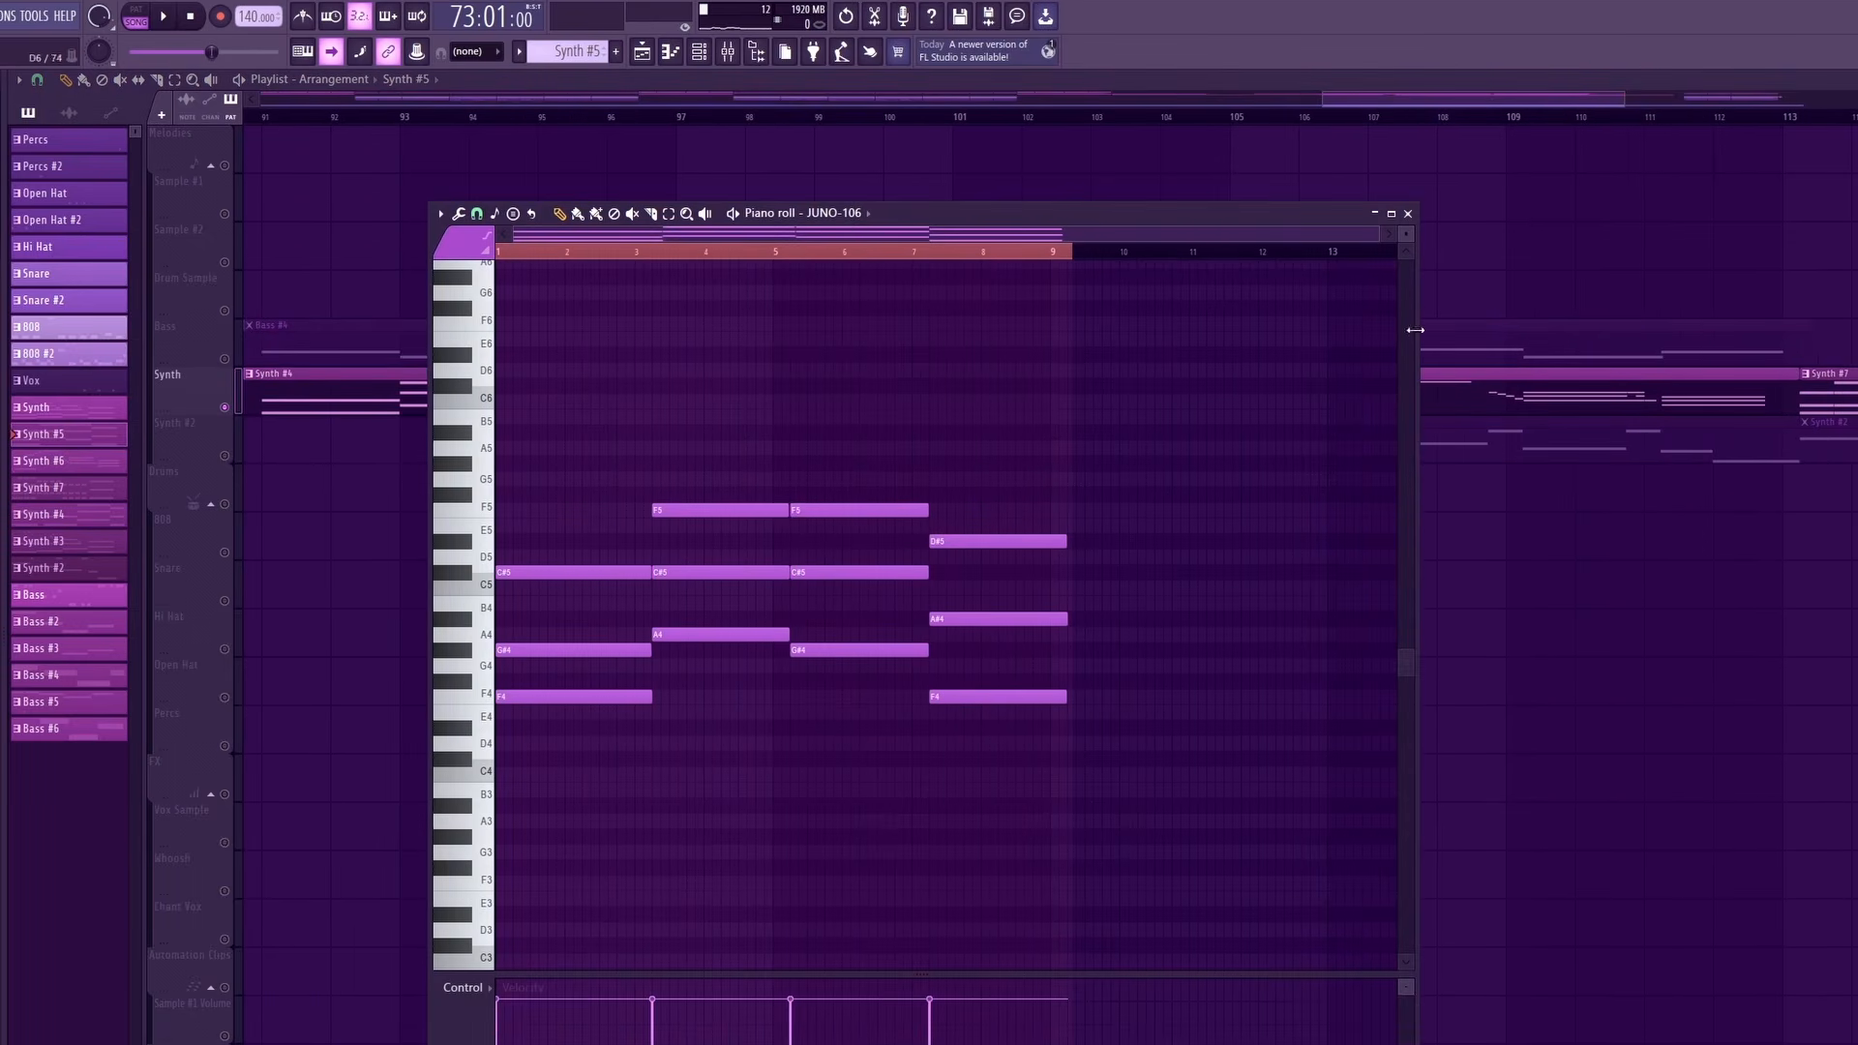
pyautogui.click(1408, 213)
# Review the notes of the Synth #6 and Synth #7 patterns in the piano roll and close it.
pyautogui.doubleClick(1431, 380)
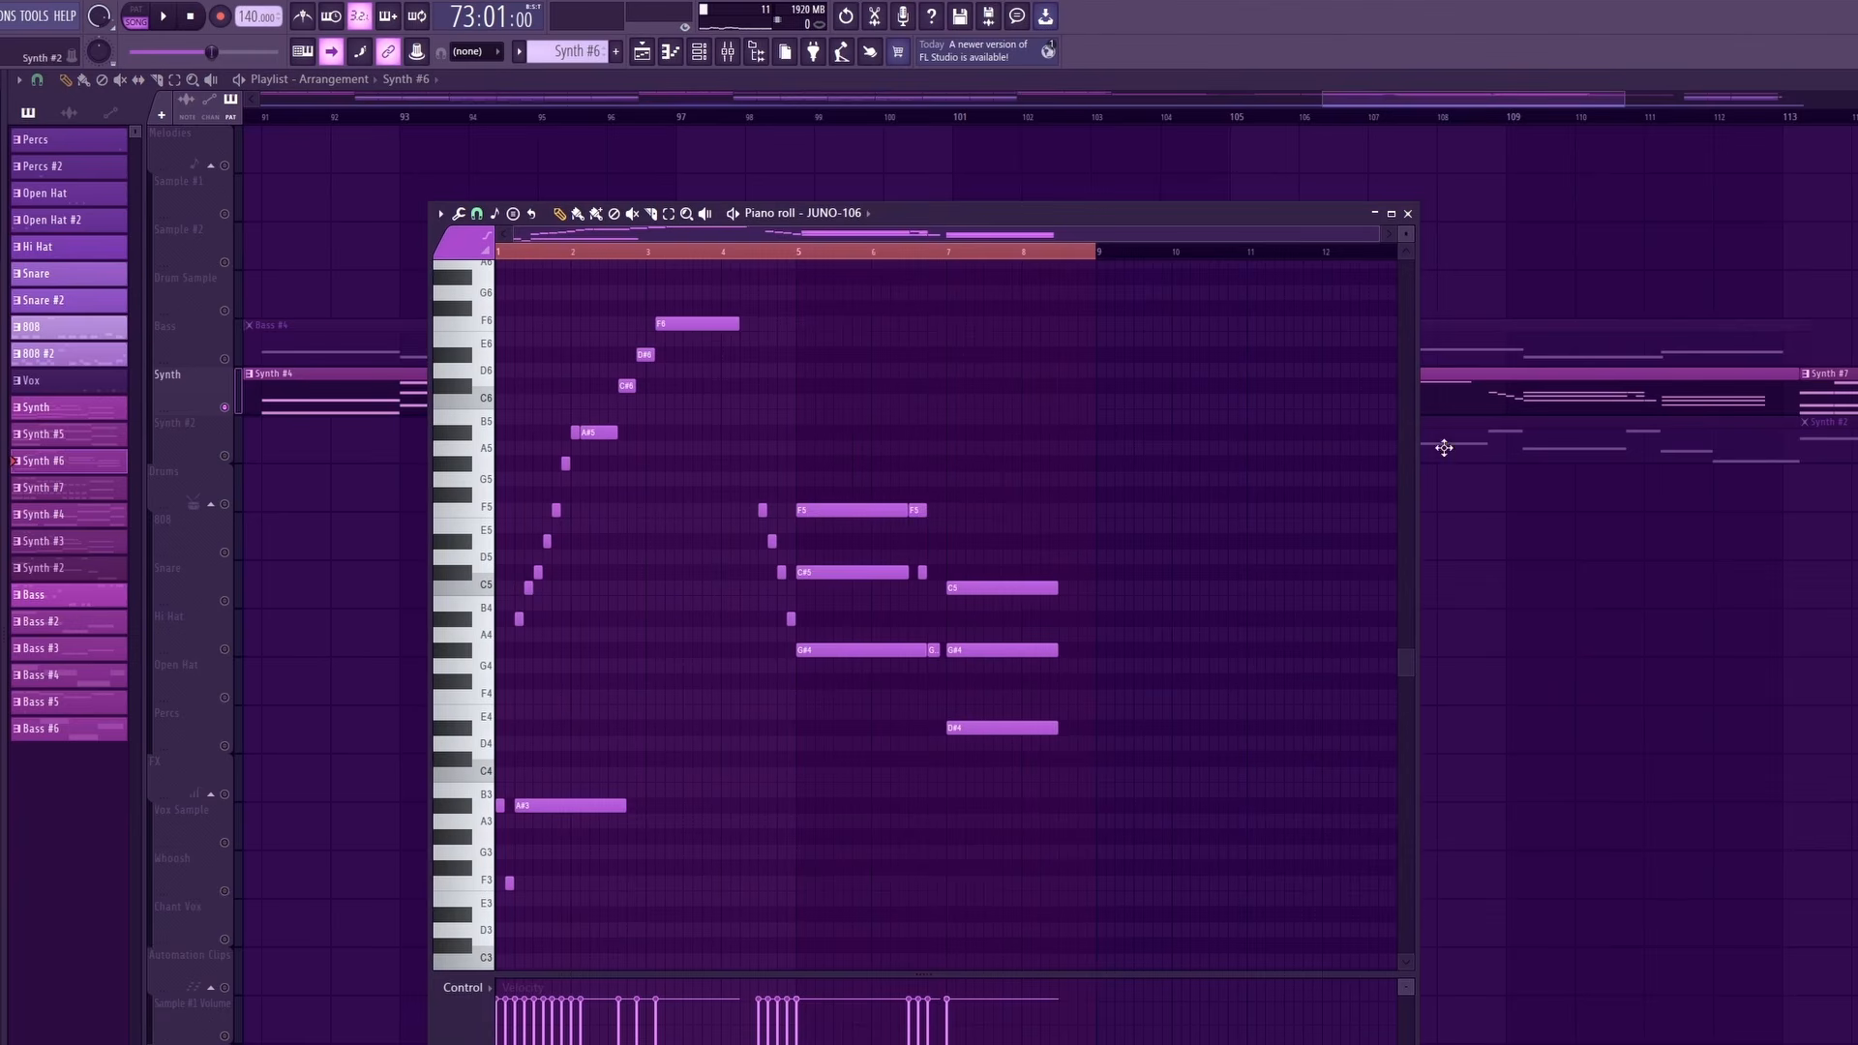
pyautogui.click(1409, 213)
pyautogui.hscroll(3, 1680, 892)
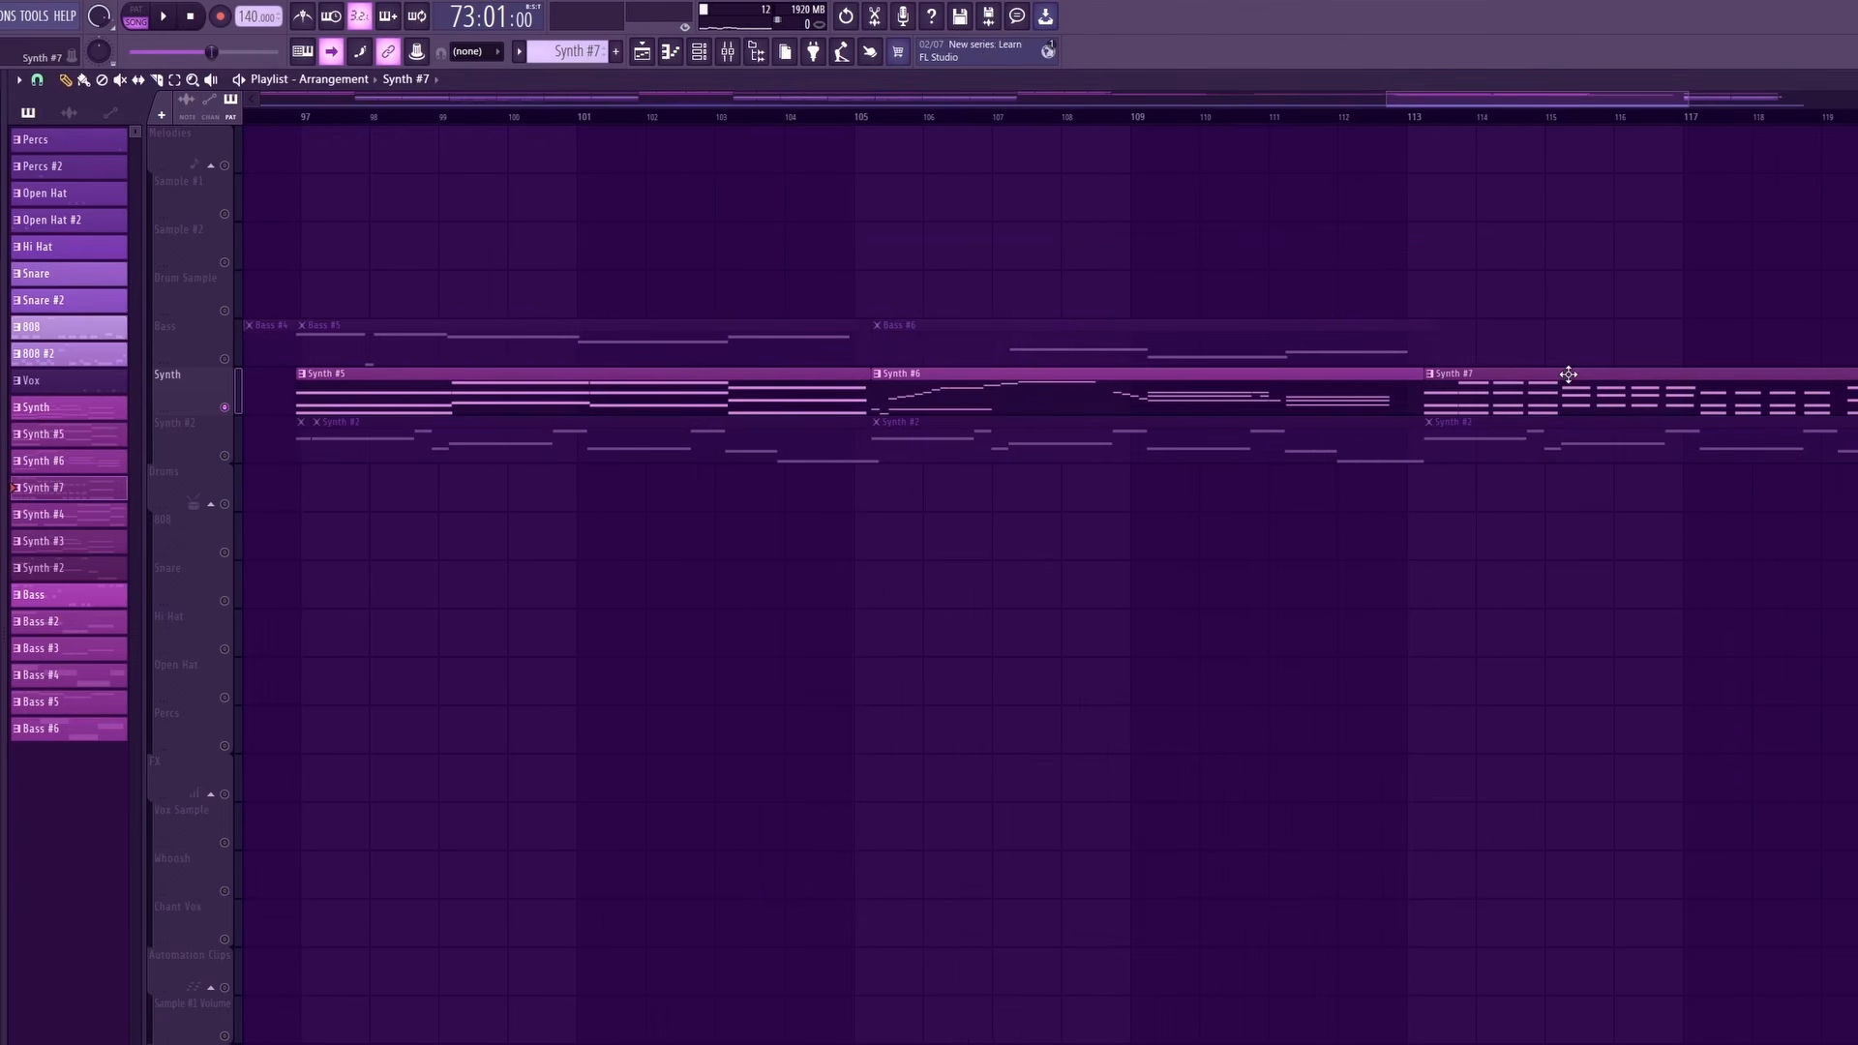
pyautogui.doubleClick(1568, 375)
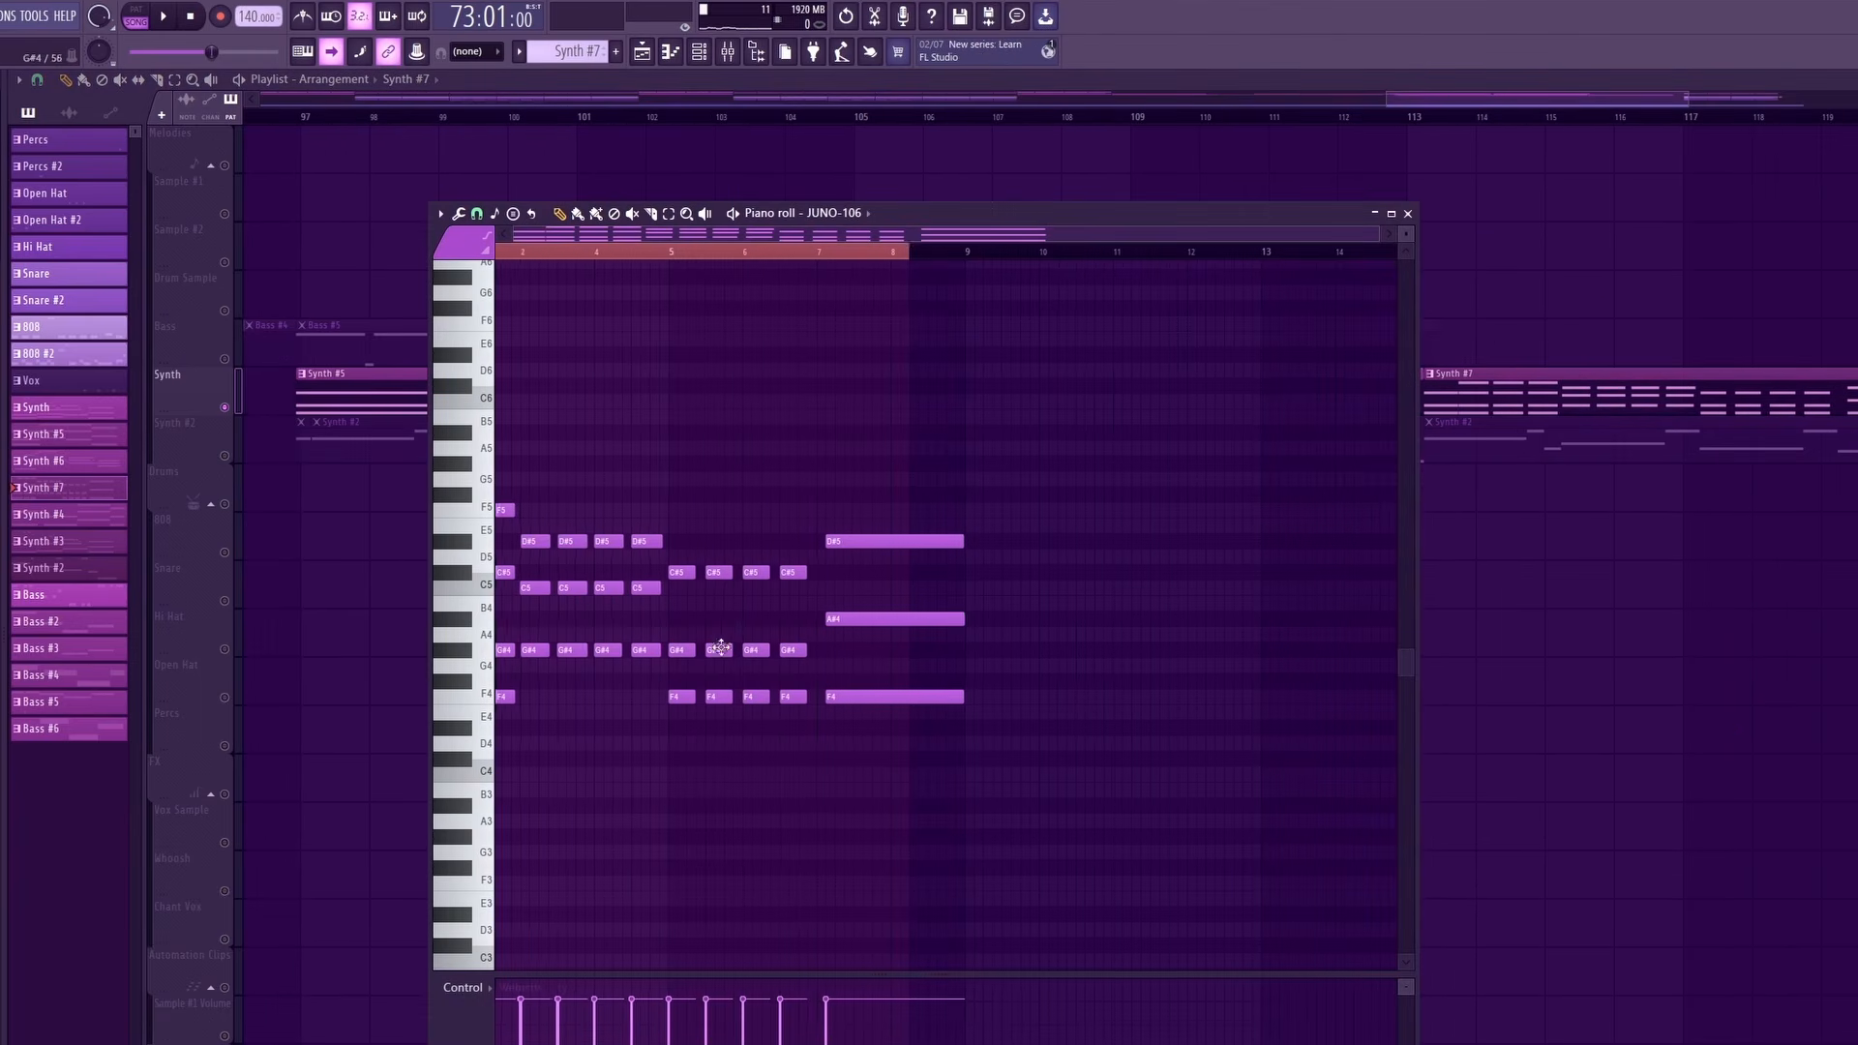
pyautogui.click(1408, 214)
# Inspect the JUNO-106 instrument's preset, then close the Synth piano roll and stop playback.
pyautogui.moveTo(1473, 97); pyautogui.dragTo(1431, 98)
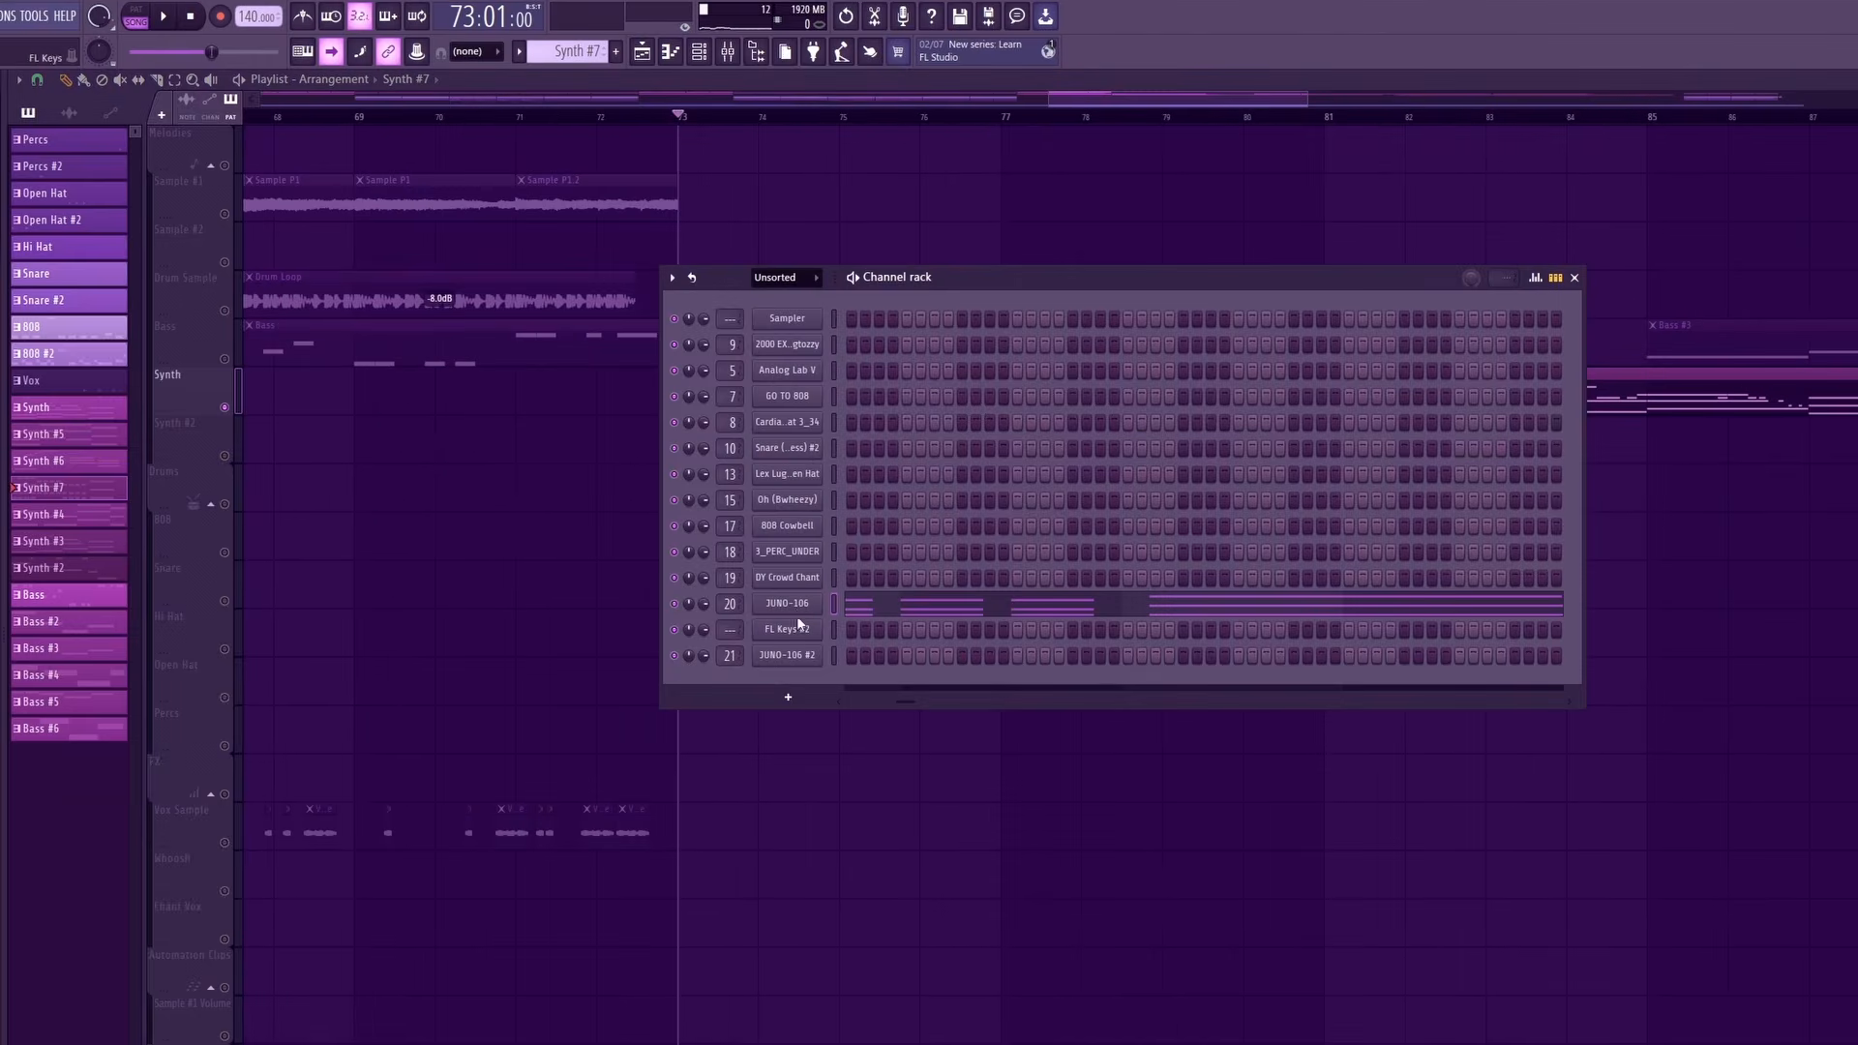
pyautogui.click(797, 611)
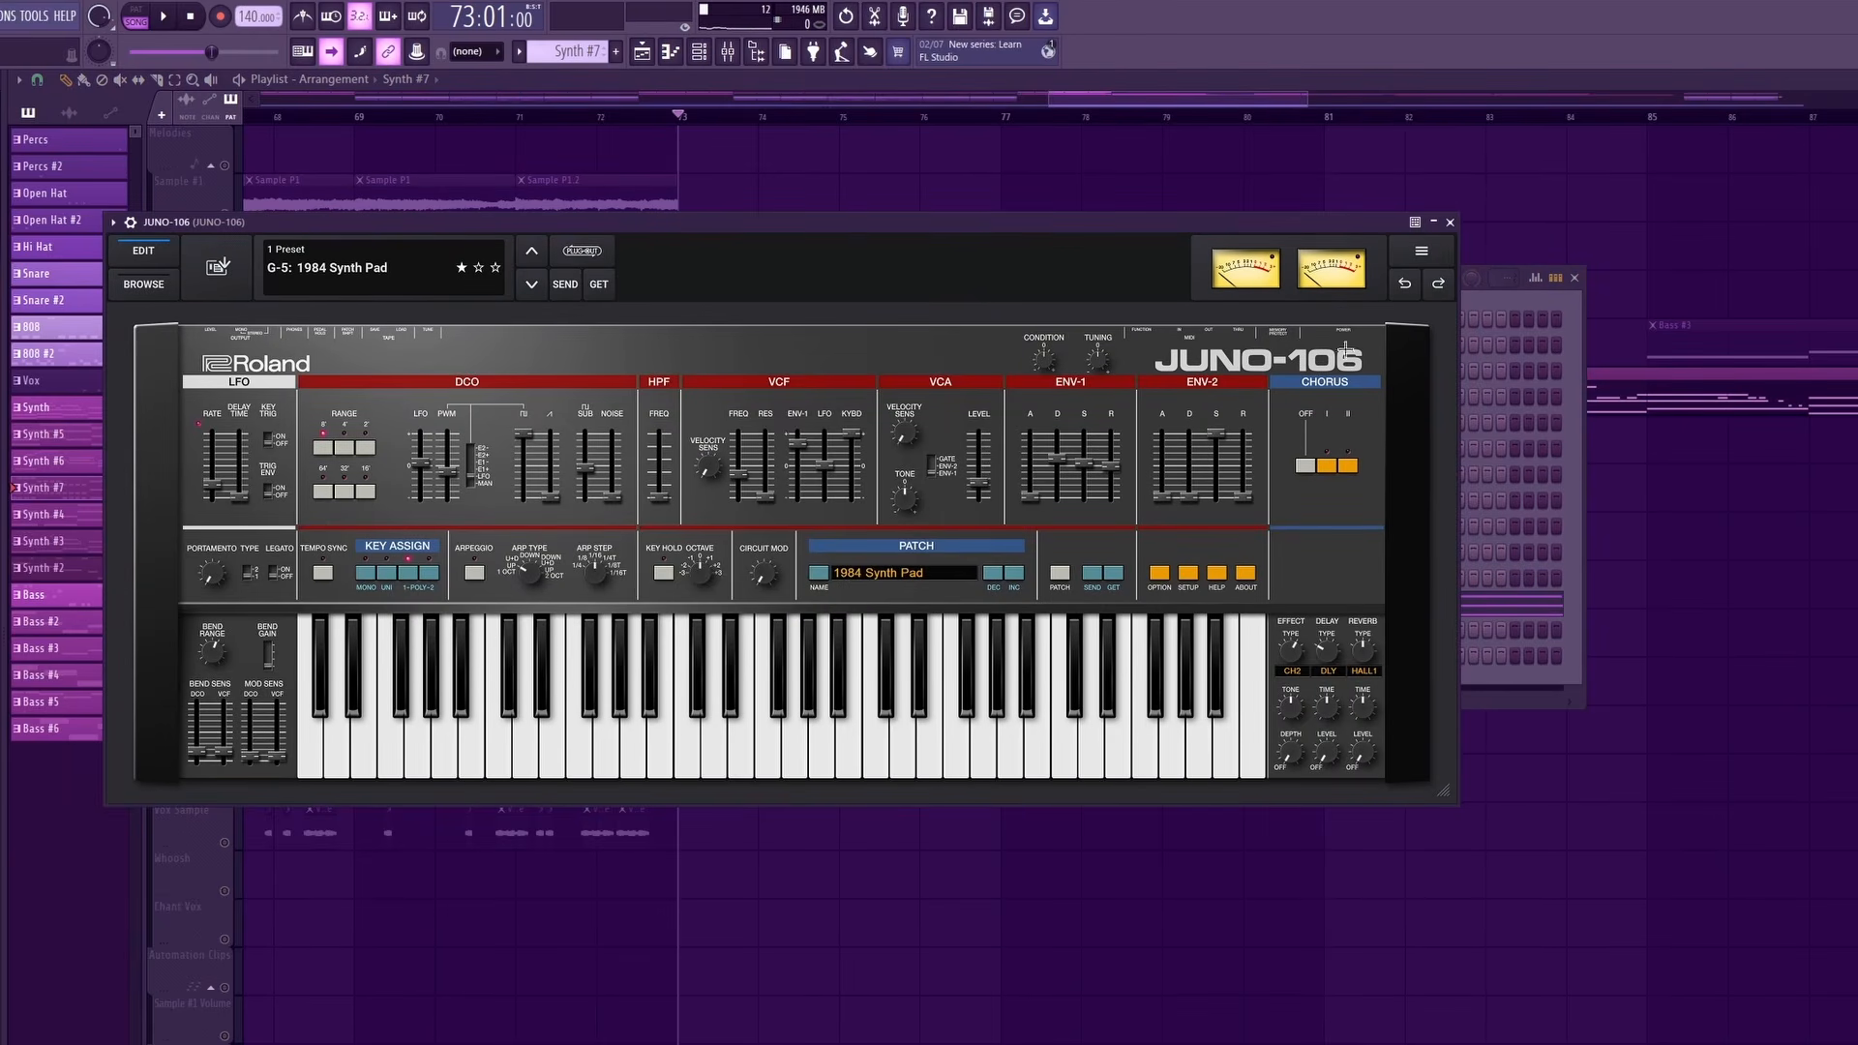
pyautogui.click(1450, 221)
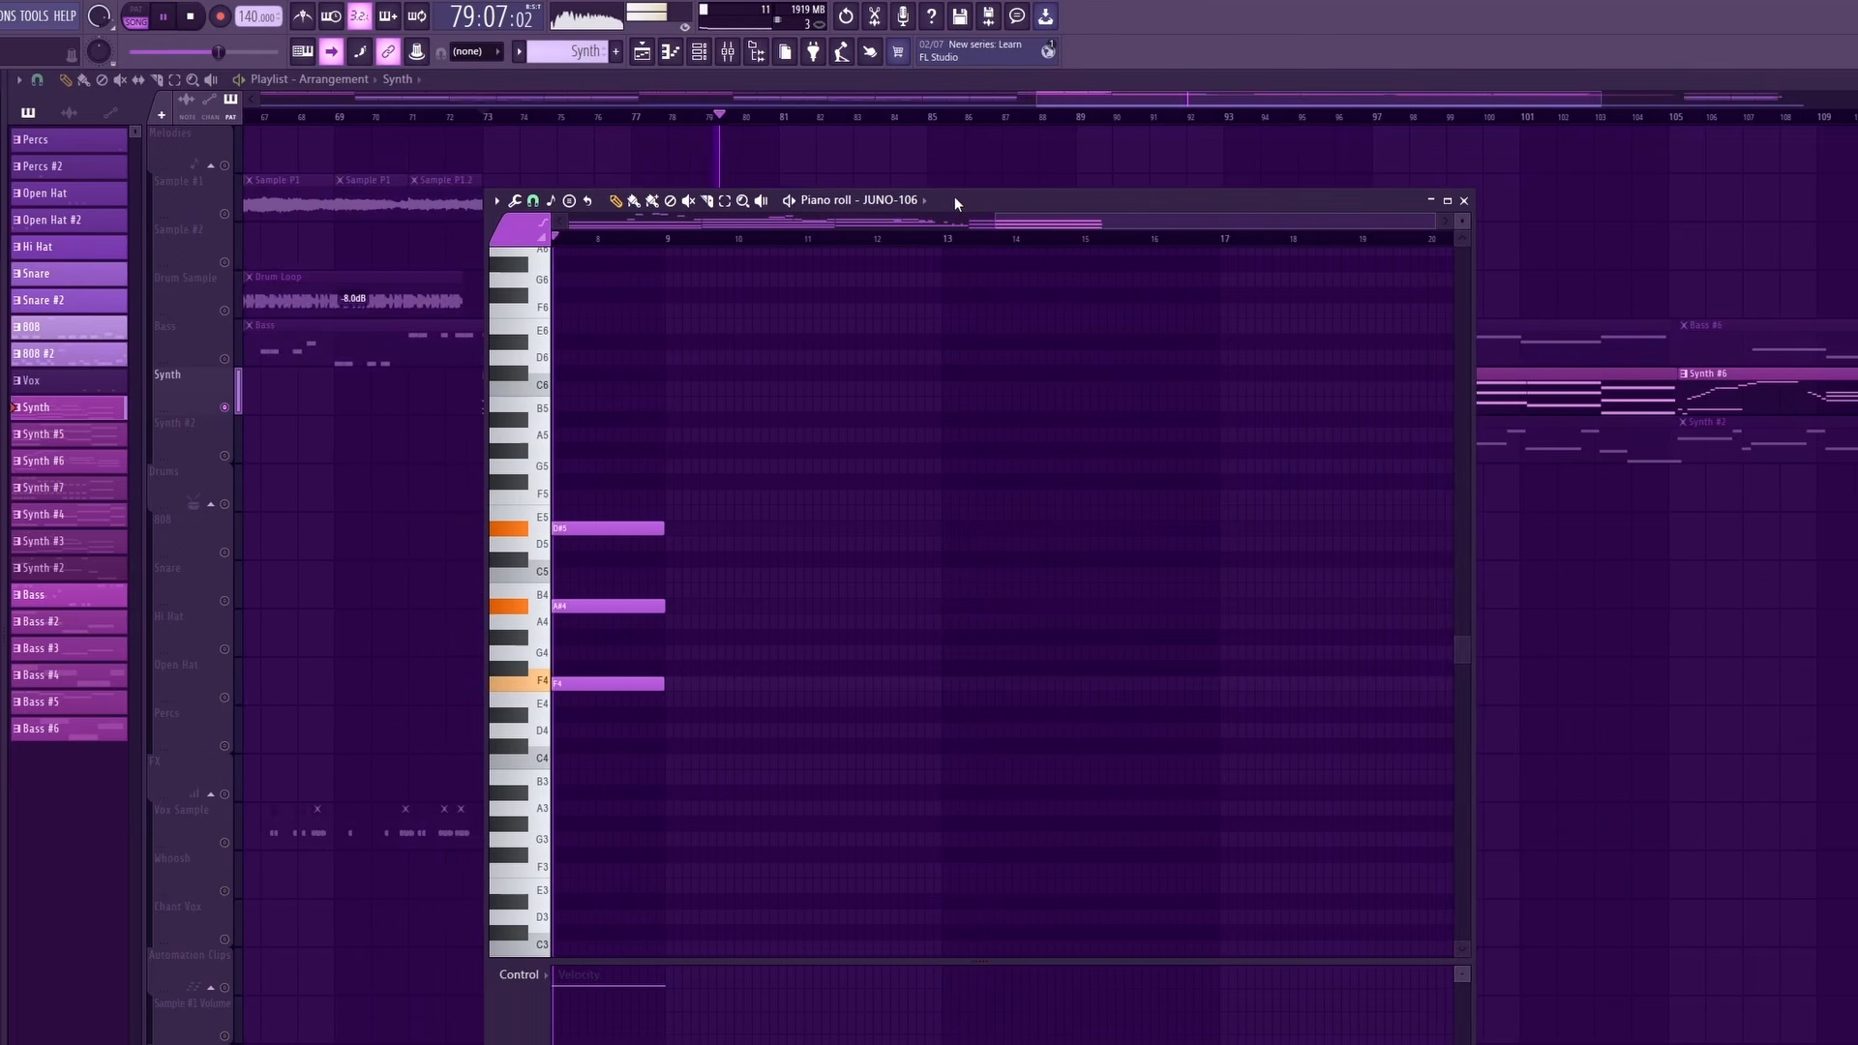
pyautogui.click(1464, 200)
pyautogui.press('space')
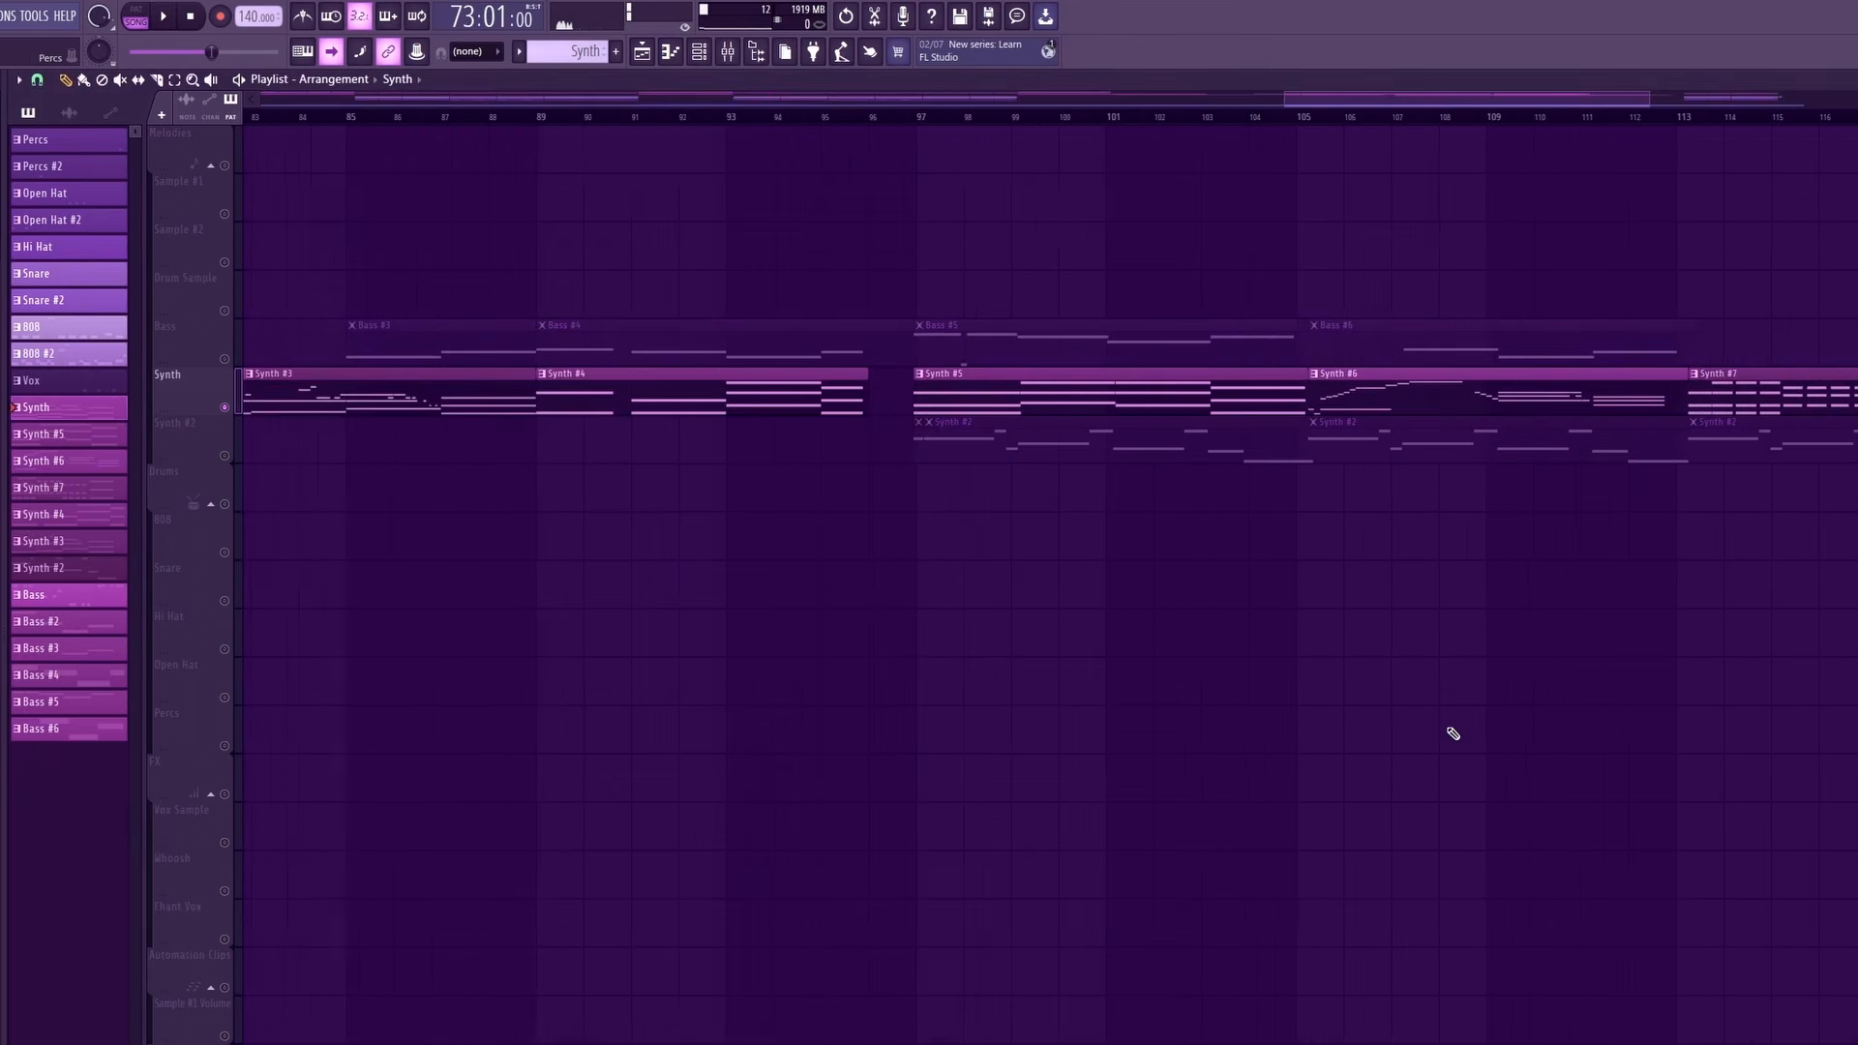
# Solo the Synth #2 track, inspect the JUNO-106 #2 instrument's preset, and close it with the channel rack.
pyautogui.click(228, 455)
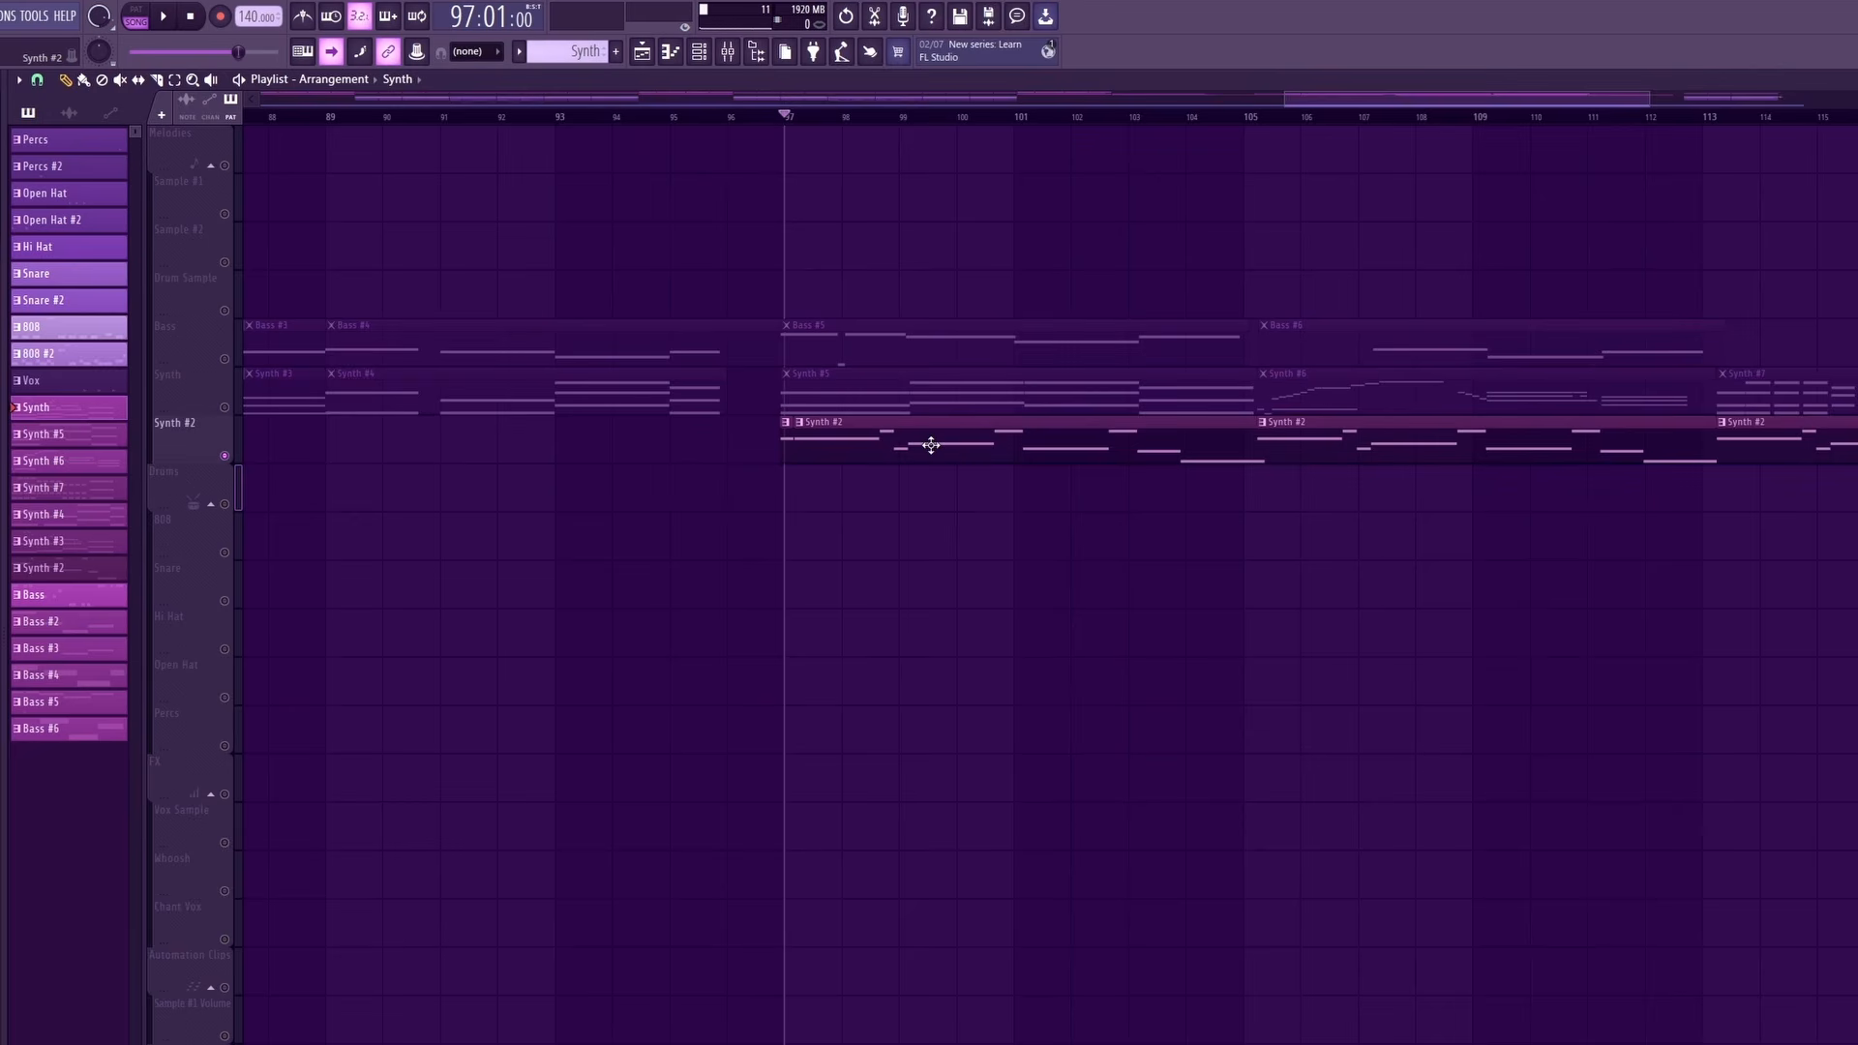
pyautogui.click(697, 55)
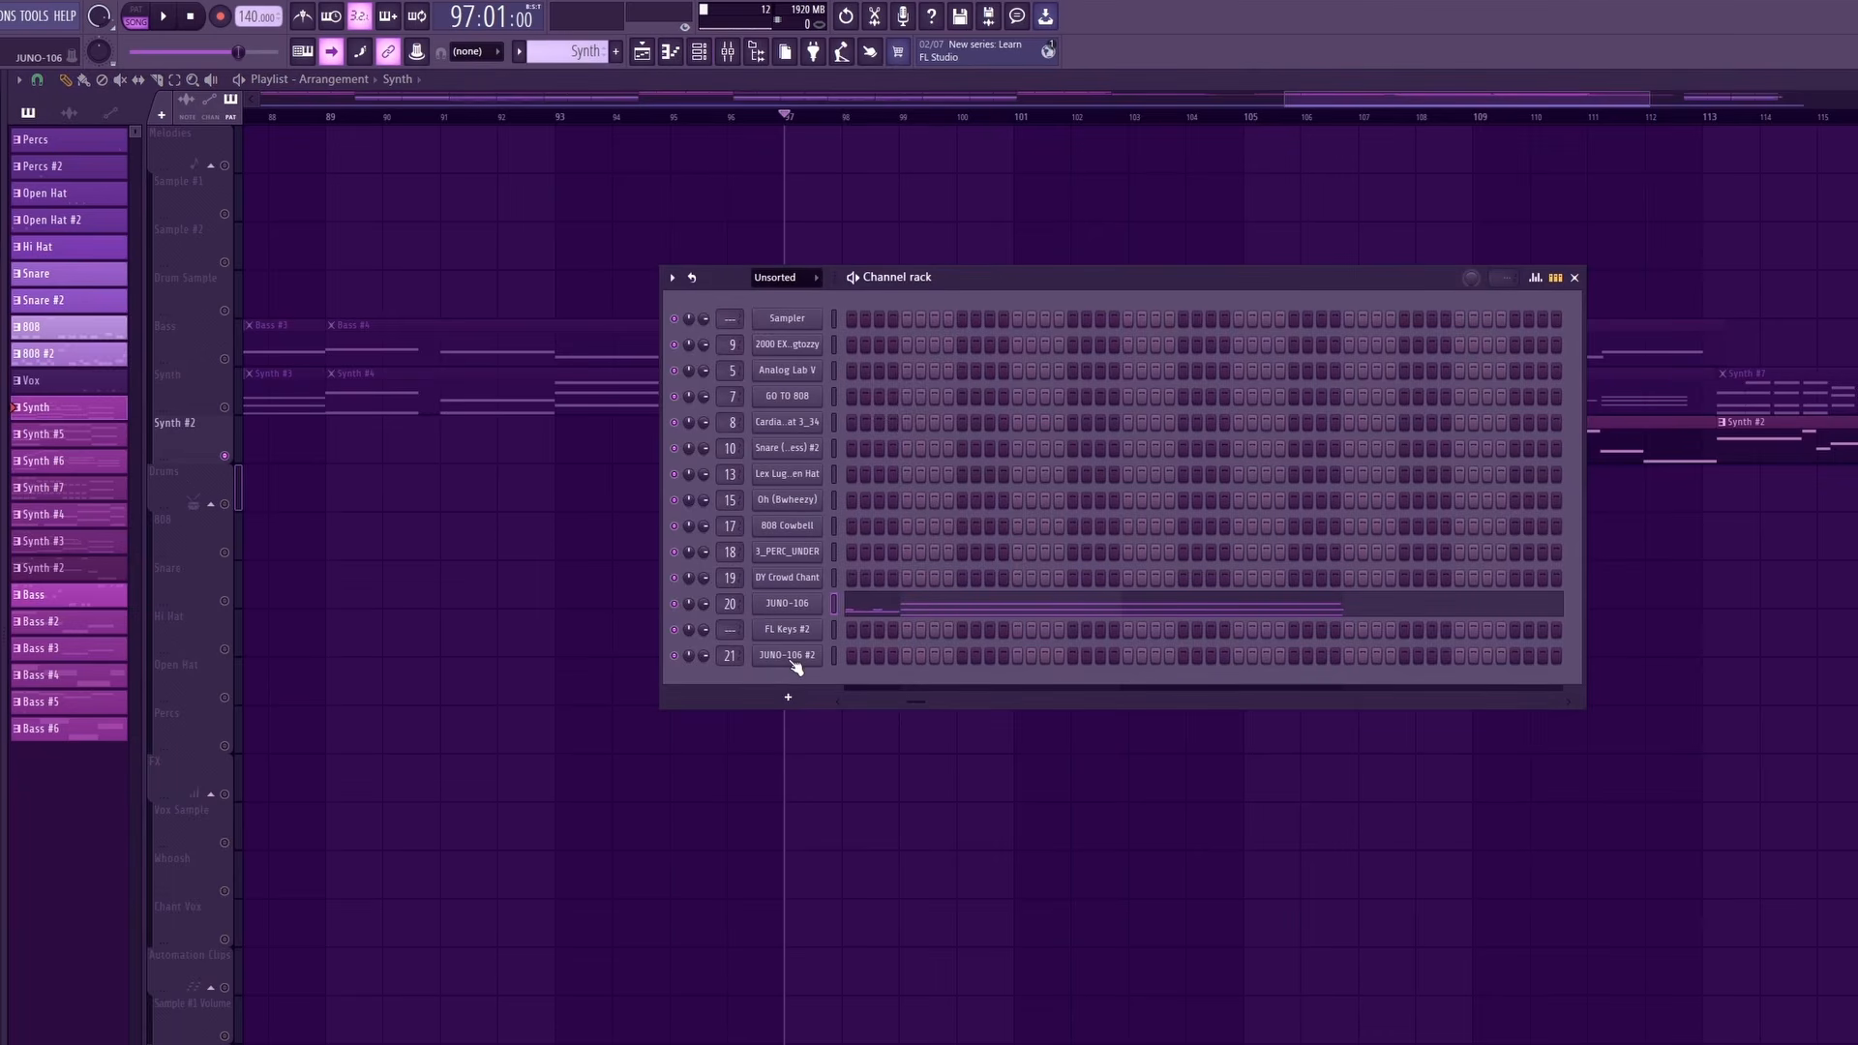
pyautogui.click(789, 657)
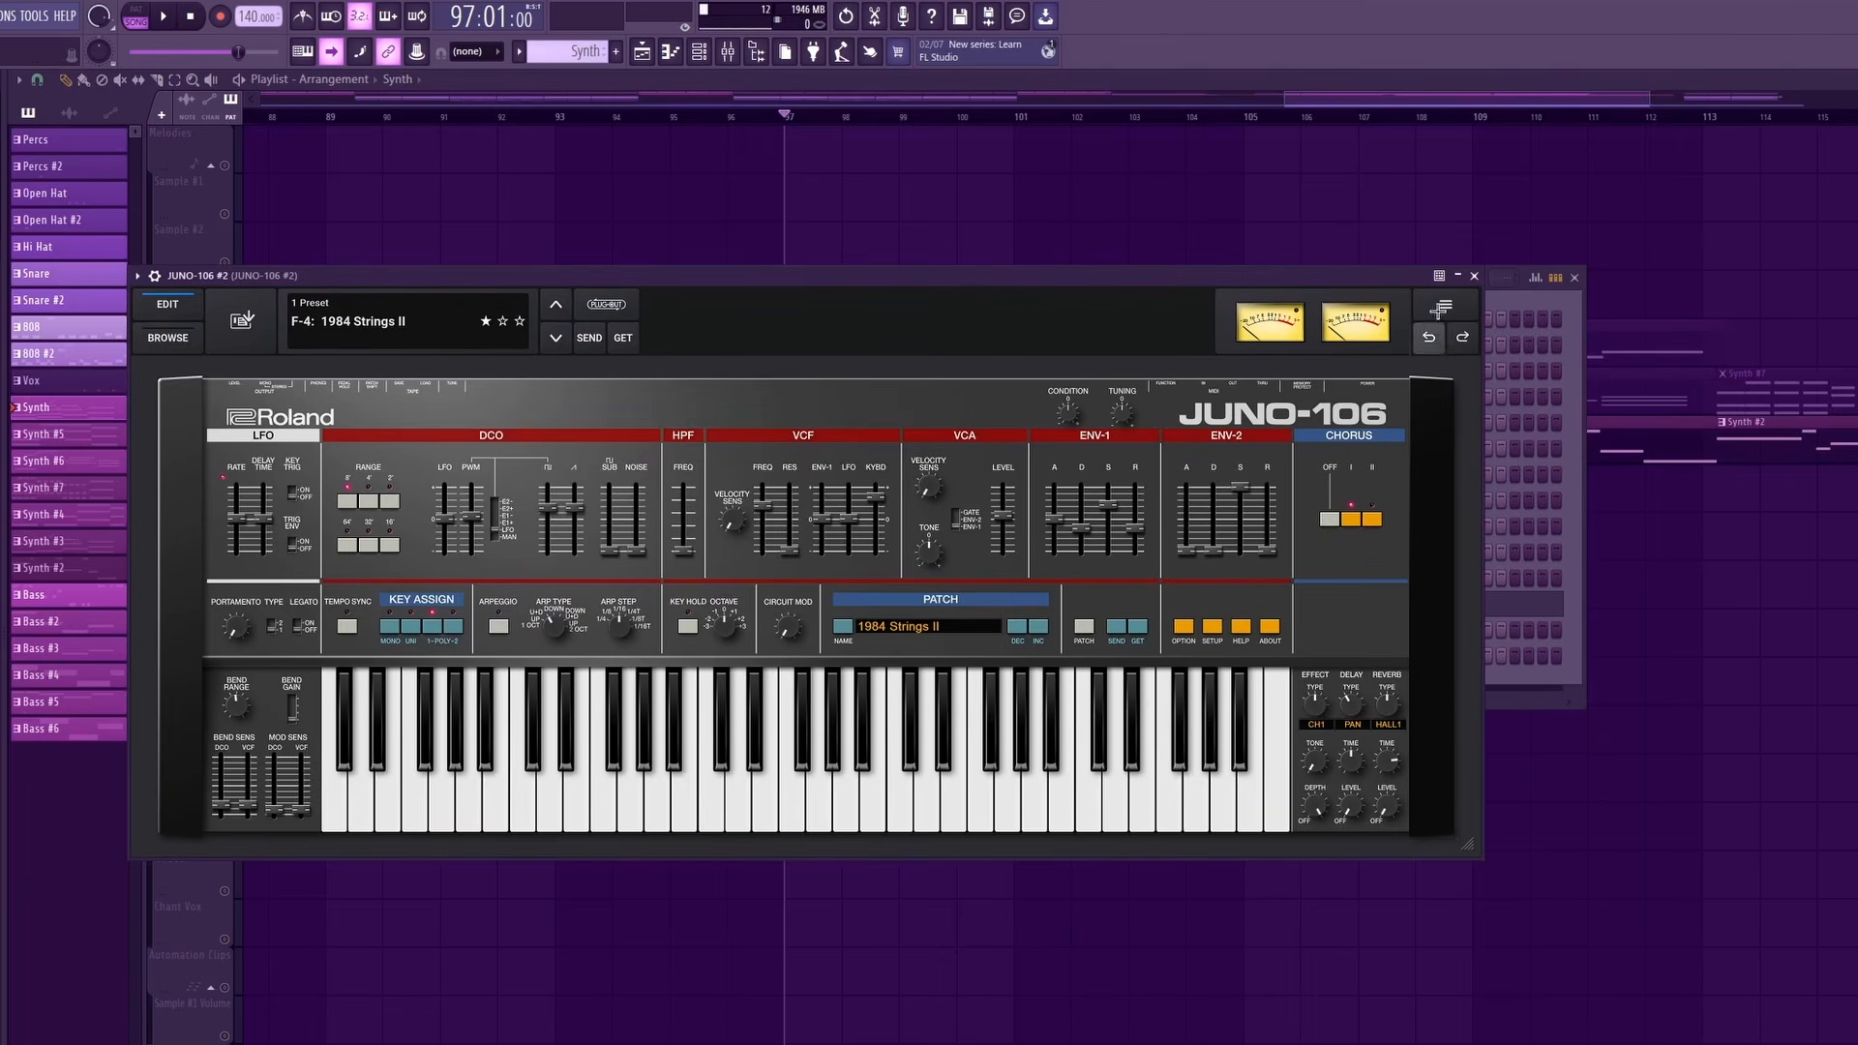
pyautogui.click(1475, 275)
pyautogui.click(1573, 277)
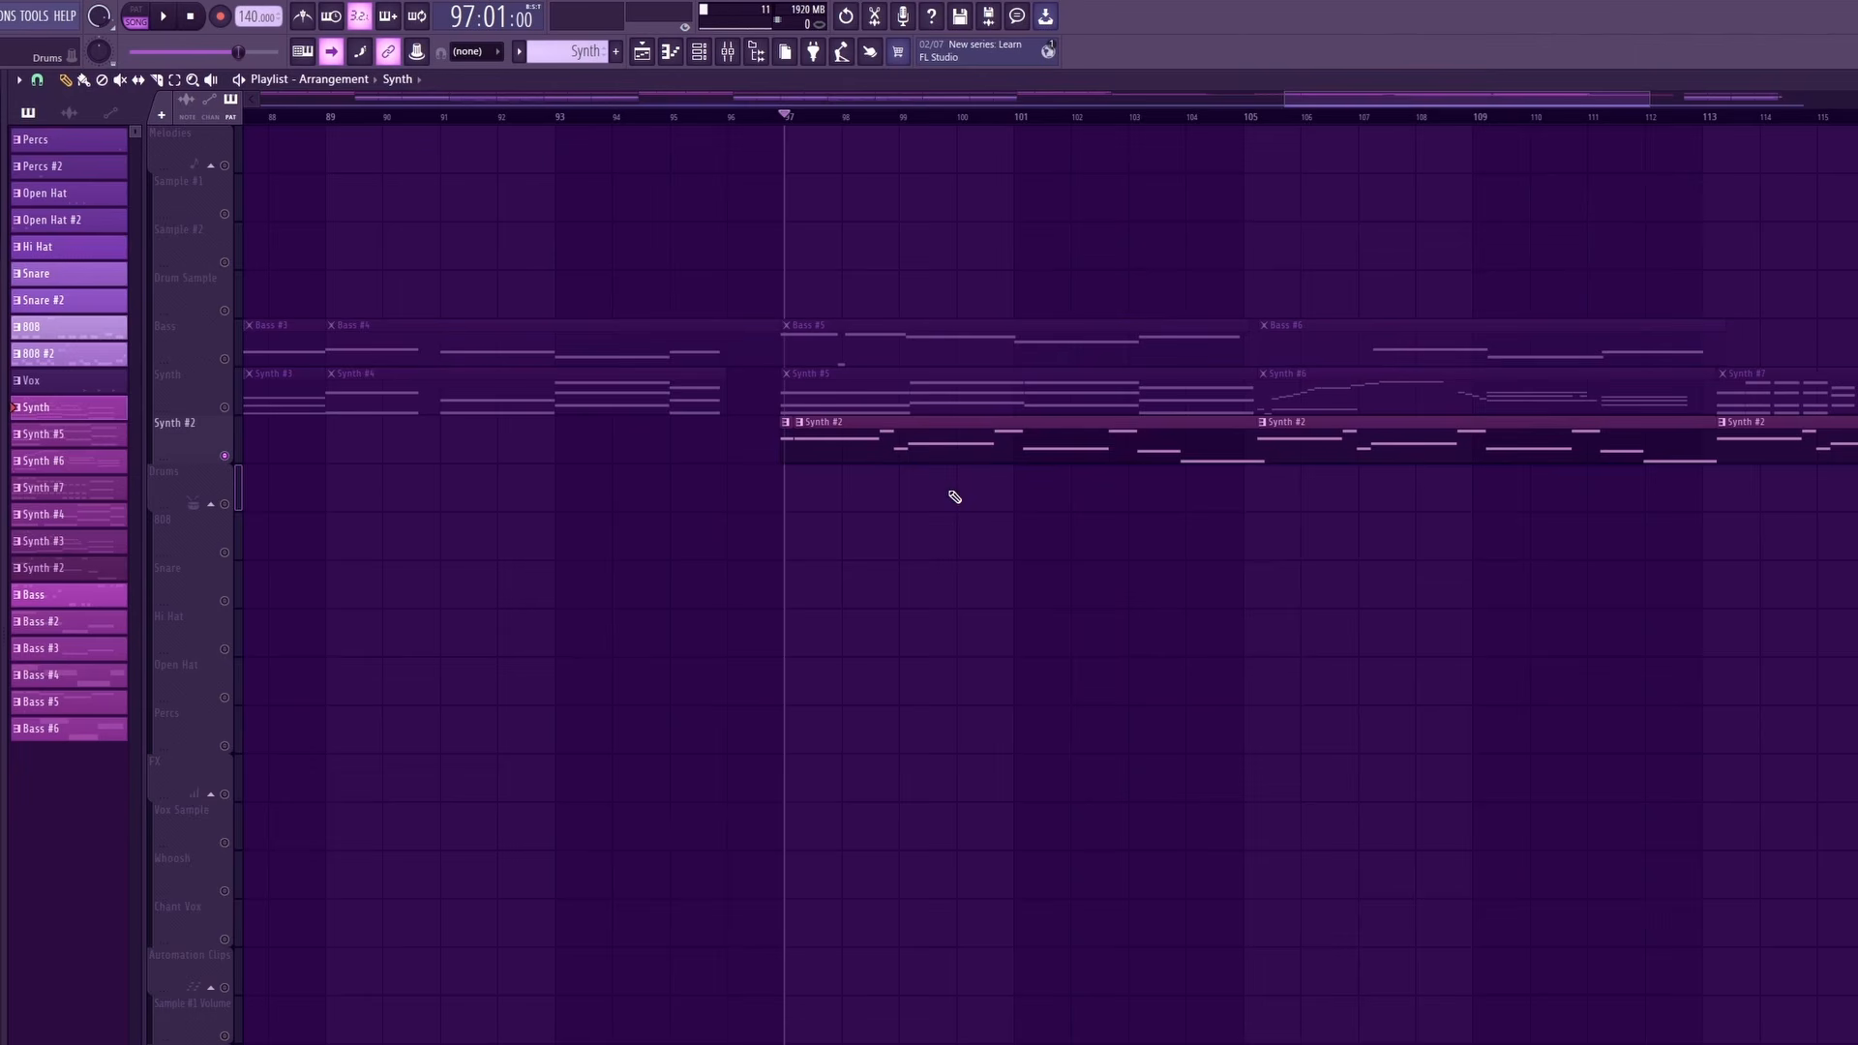
# Open the Synth #2 pattern in the piano roll and play it from bar 97.
pyautogui.doubleClick(840, 441)
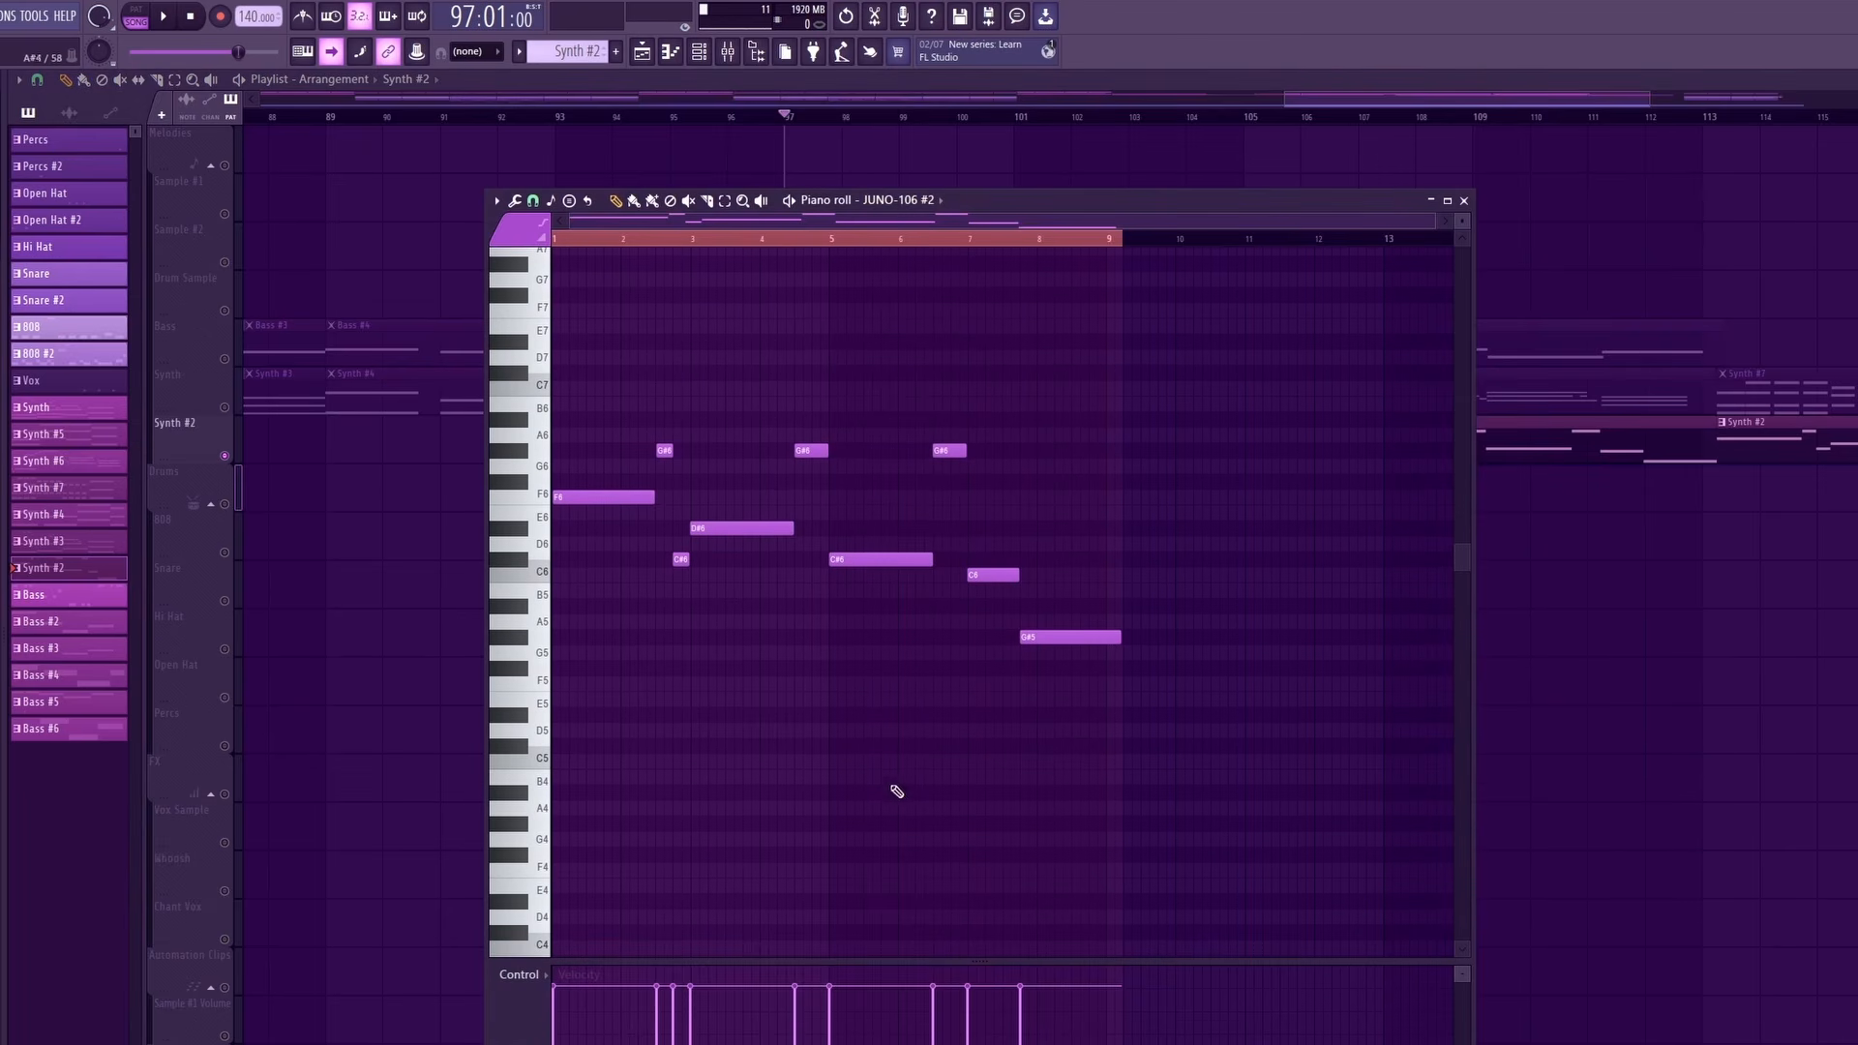
pyautogui.press('space')
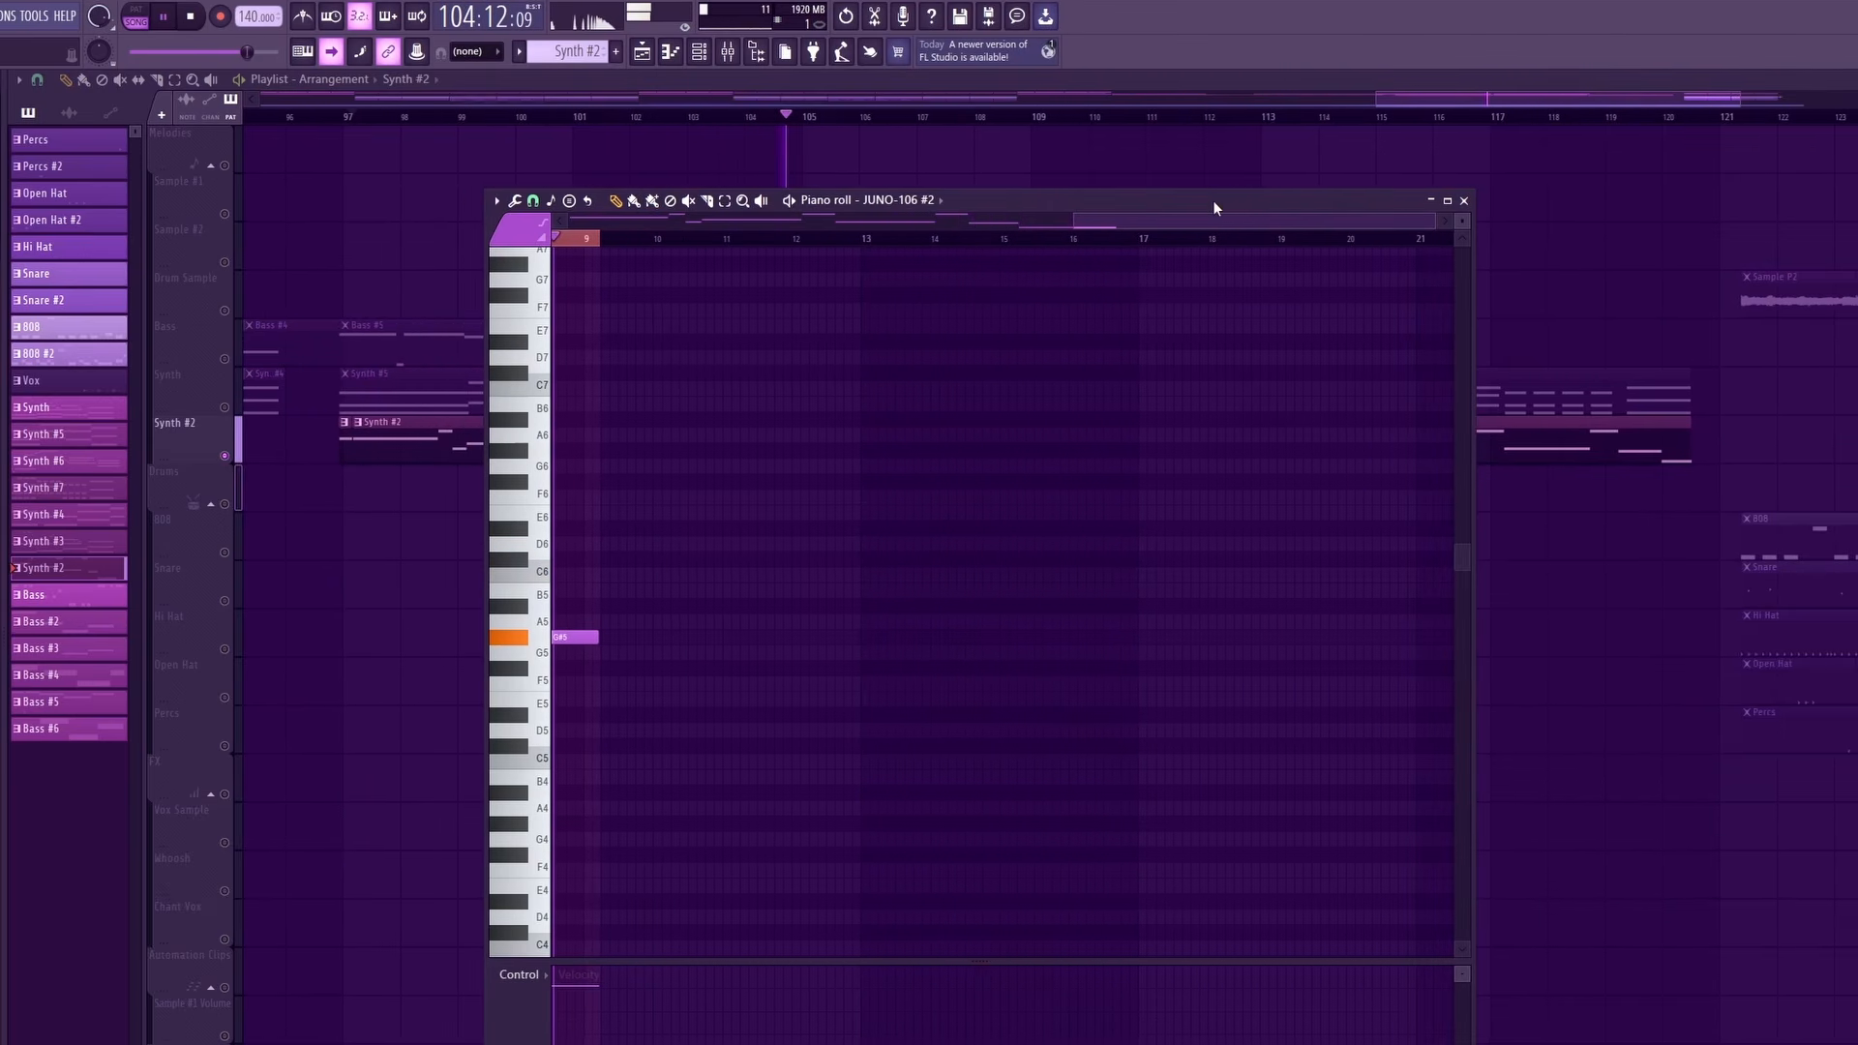
# Close the Synth #2 piano roll and stop playback.
pyautogui.click(1463, 200)
pyautogui.press('space')
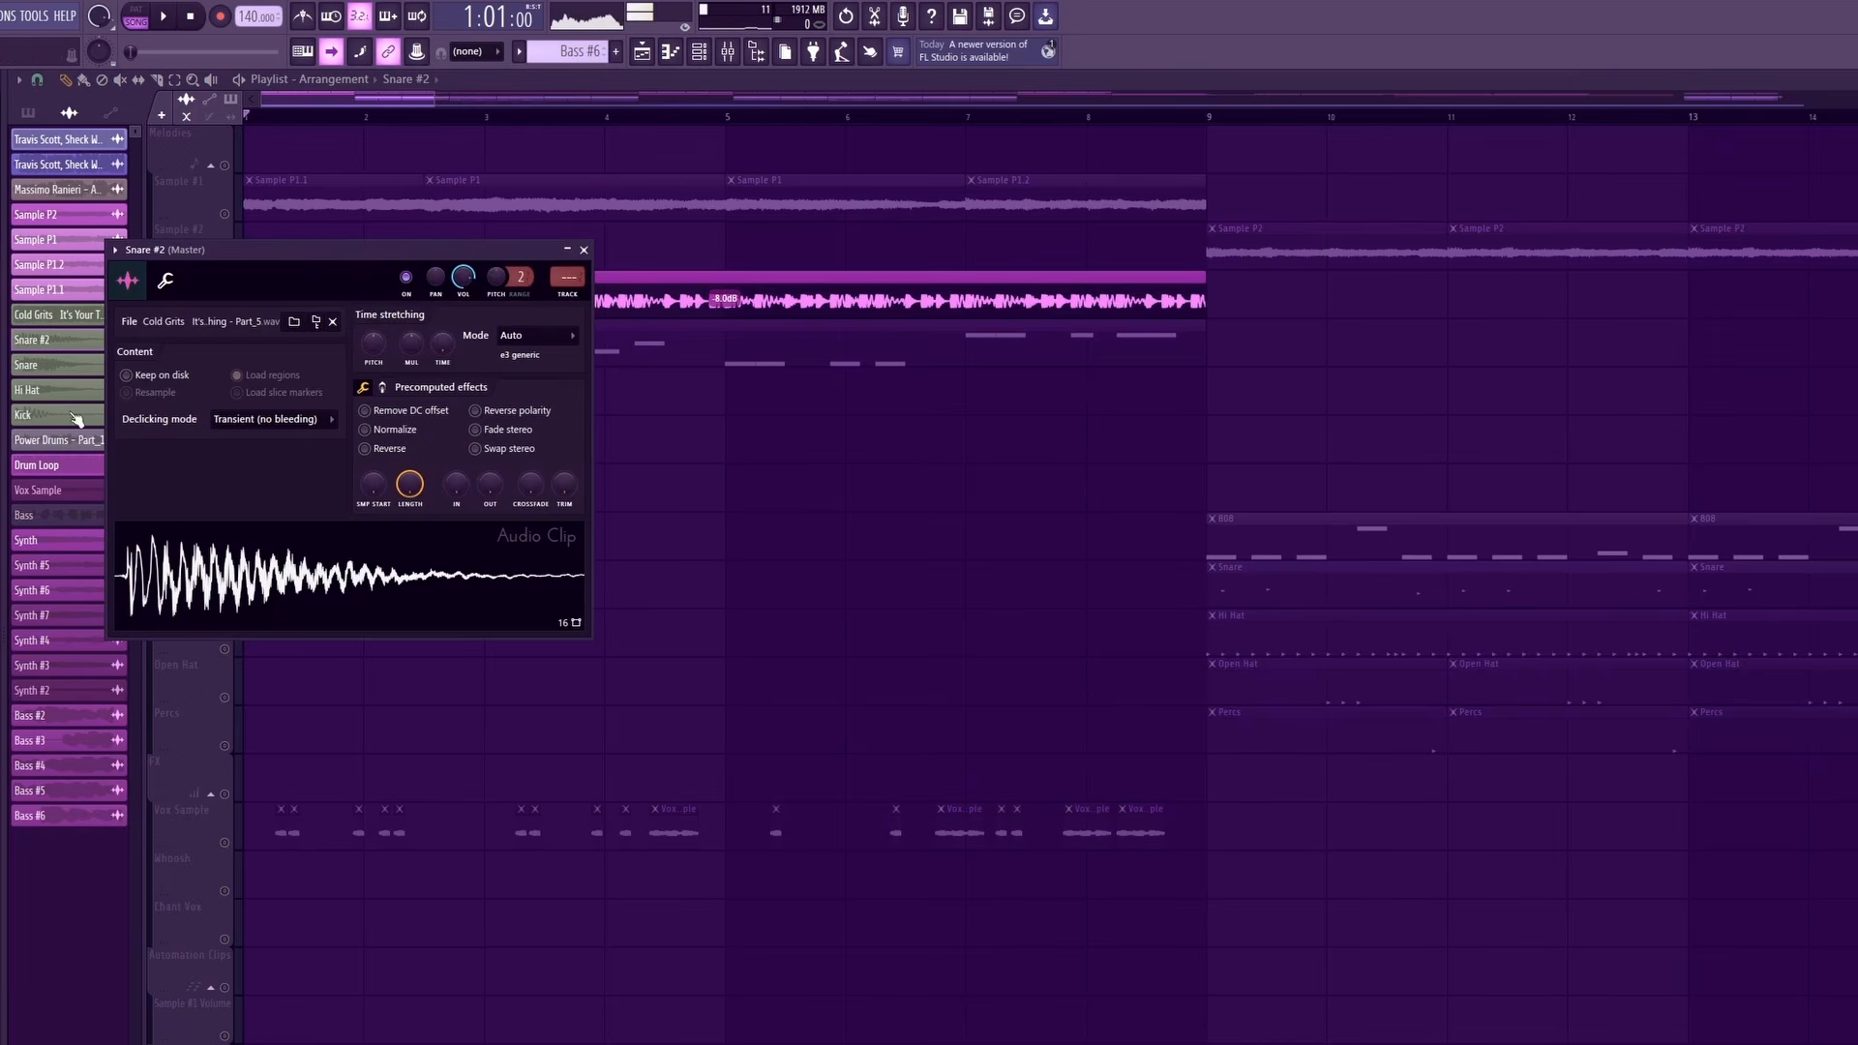
# Inspect the sample settings of the Snare, Hi Hat and Kick audio clips and close them.
pyautogui.click(46, 373)
pyautogui.click(46, 374)
pyautogui.click(46, 391)
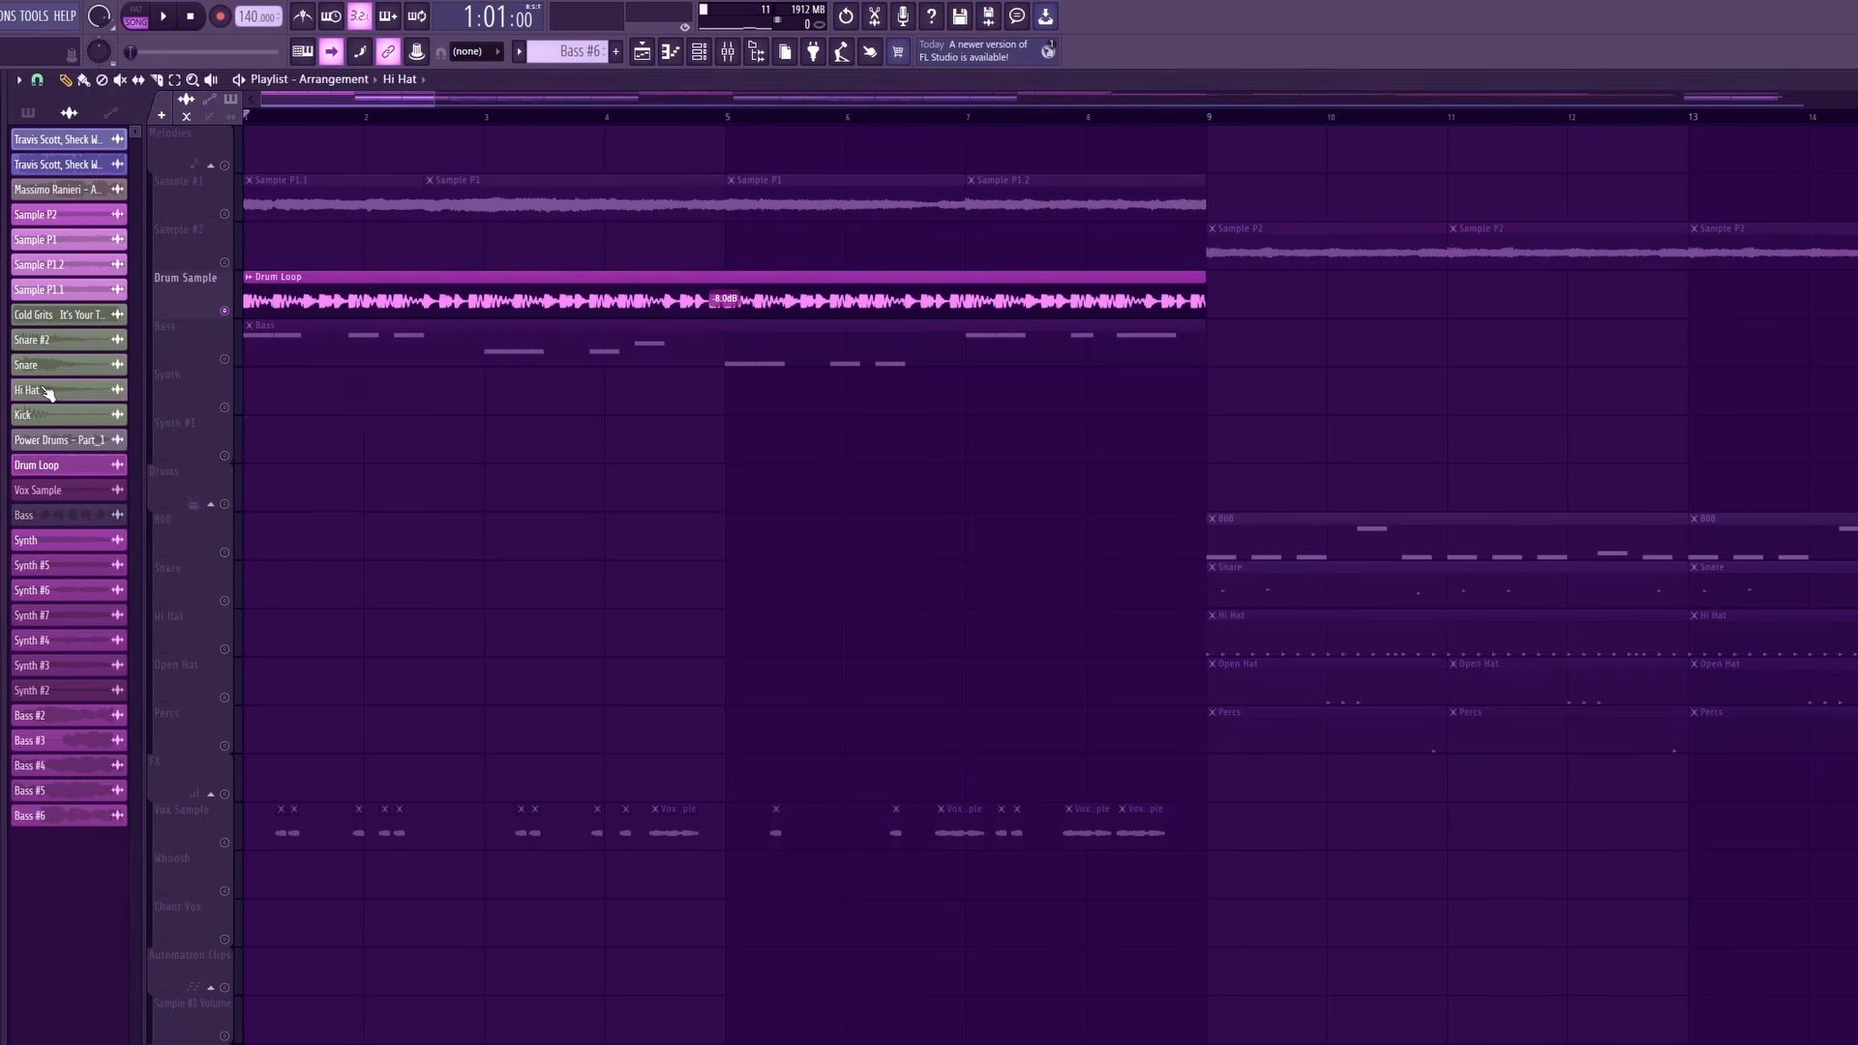
pyautogui.doubleClick(25, 413)
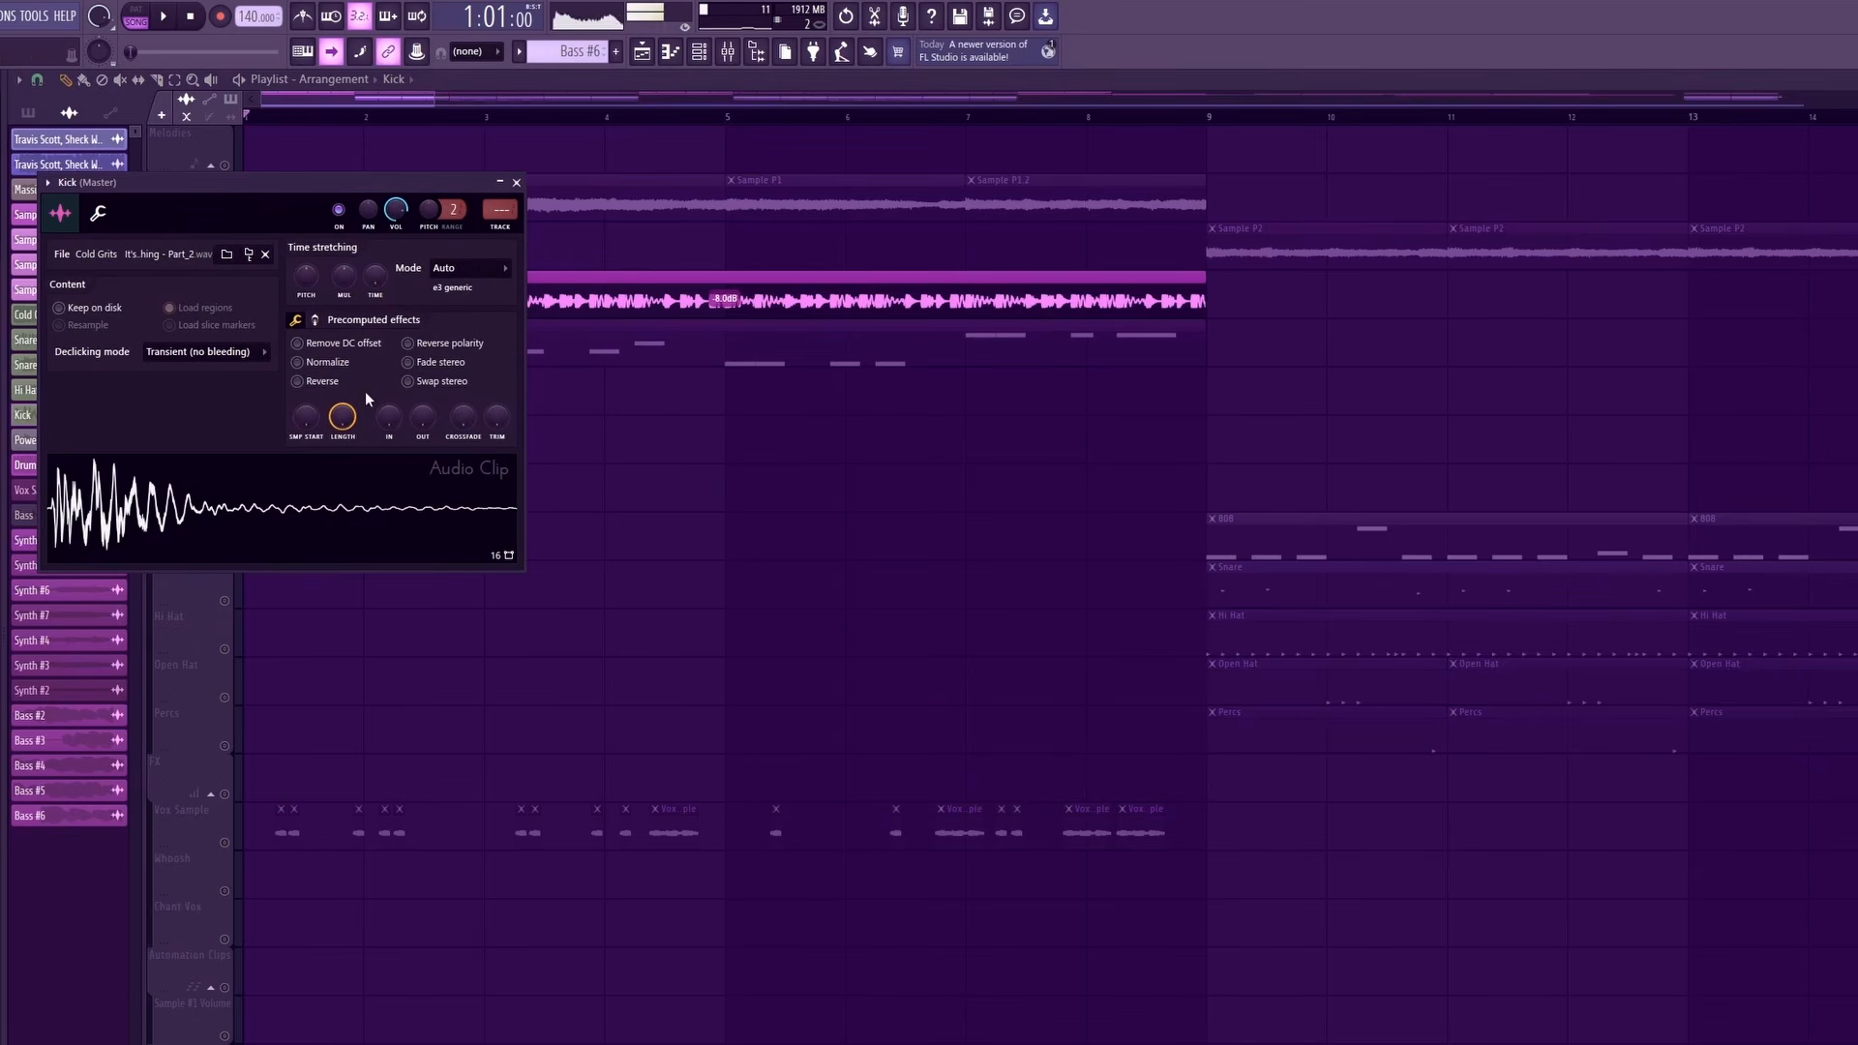
pyautogui.click(515, 182)
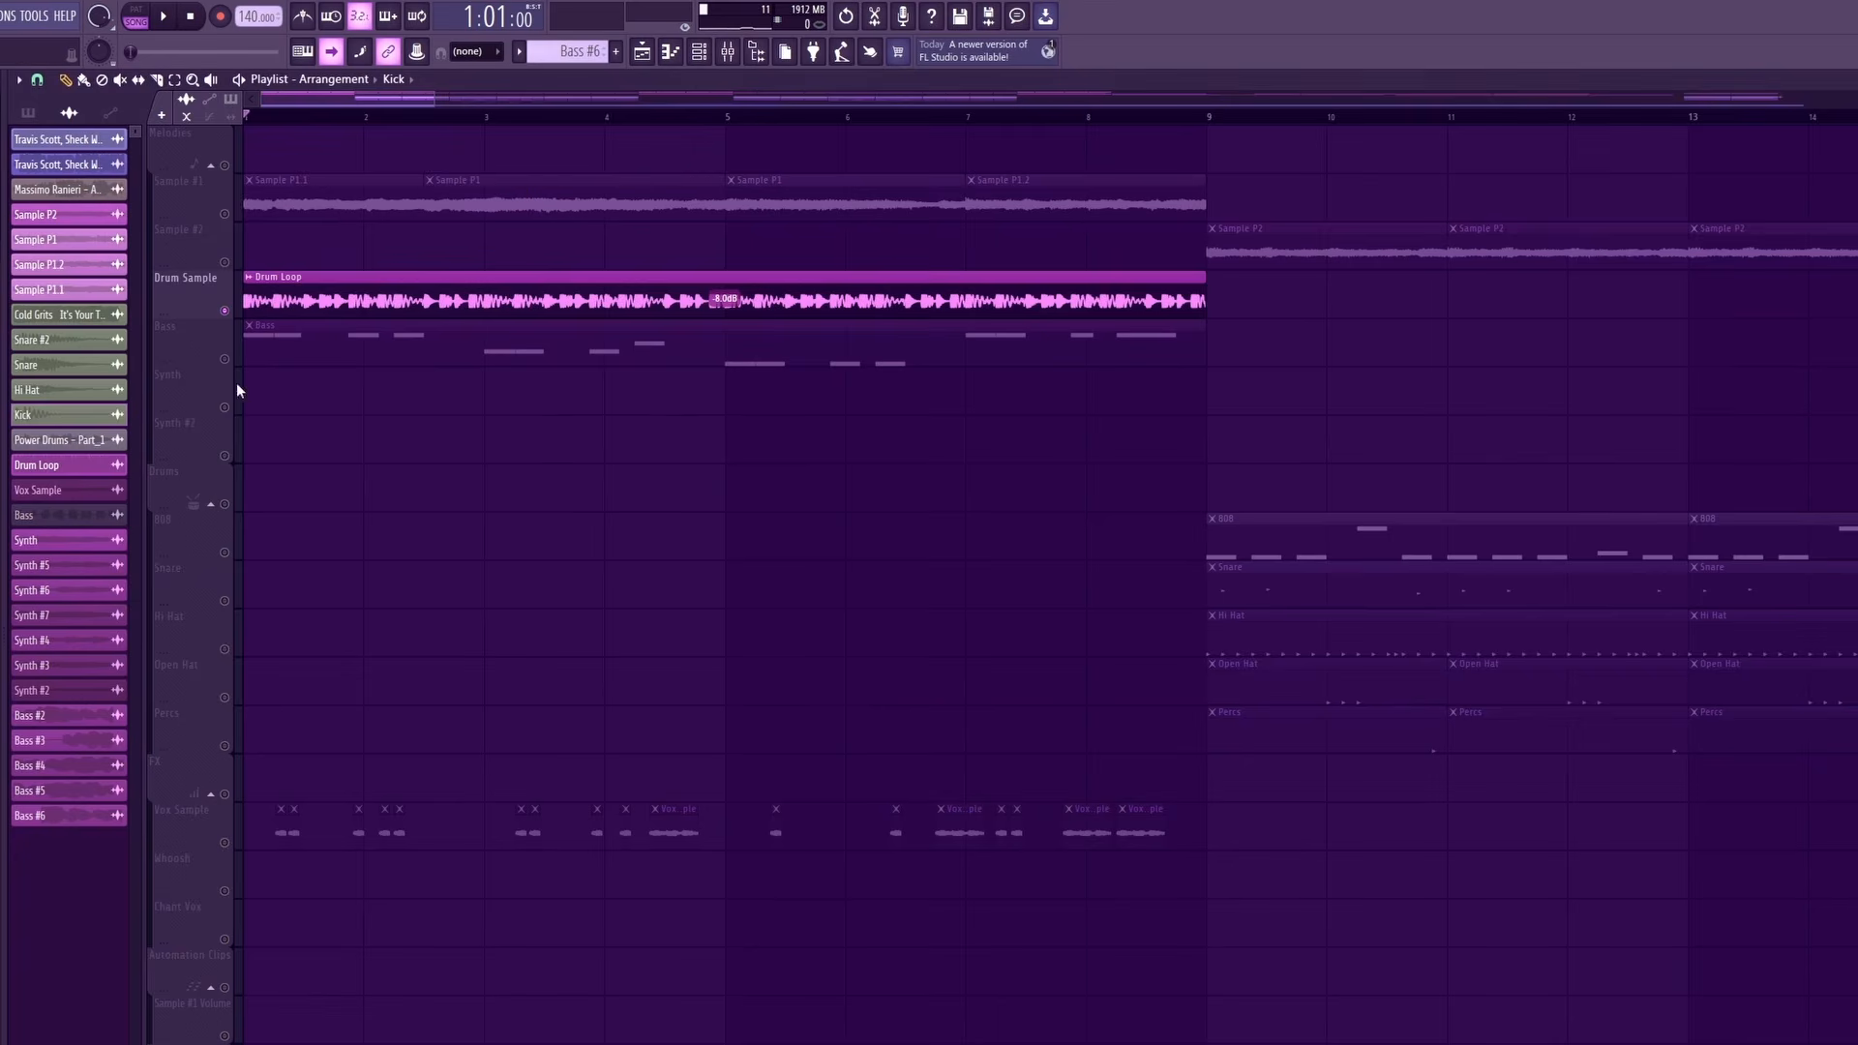
# Inspect the Power Drums - Part_1 and Cold Grits It's Your Thing - Part_6 audio clips, closing each one.
pyautogui.click(78, 448)
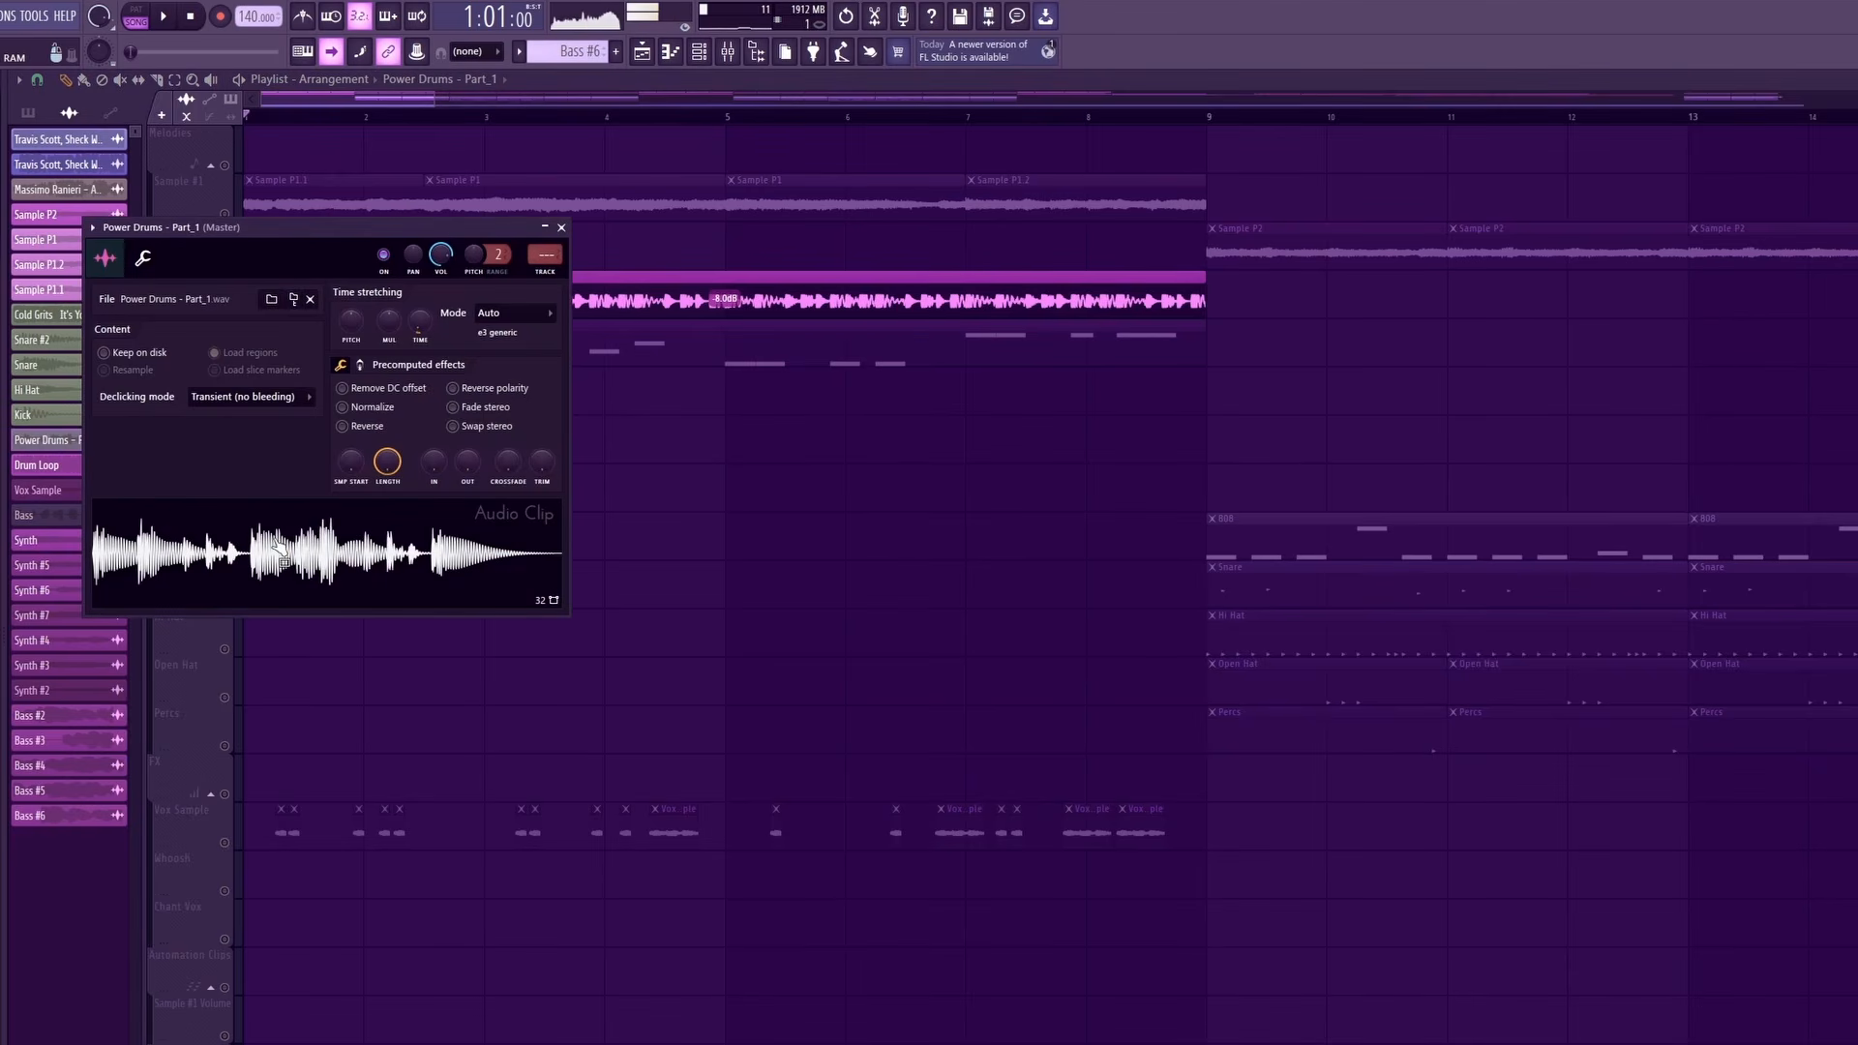
pyautogui.click(561, 228)
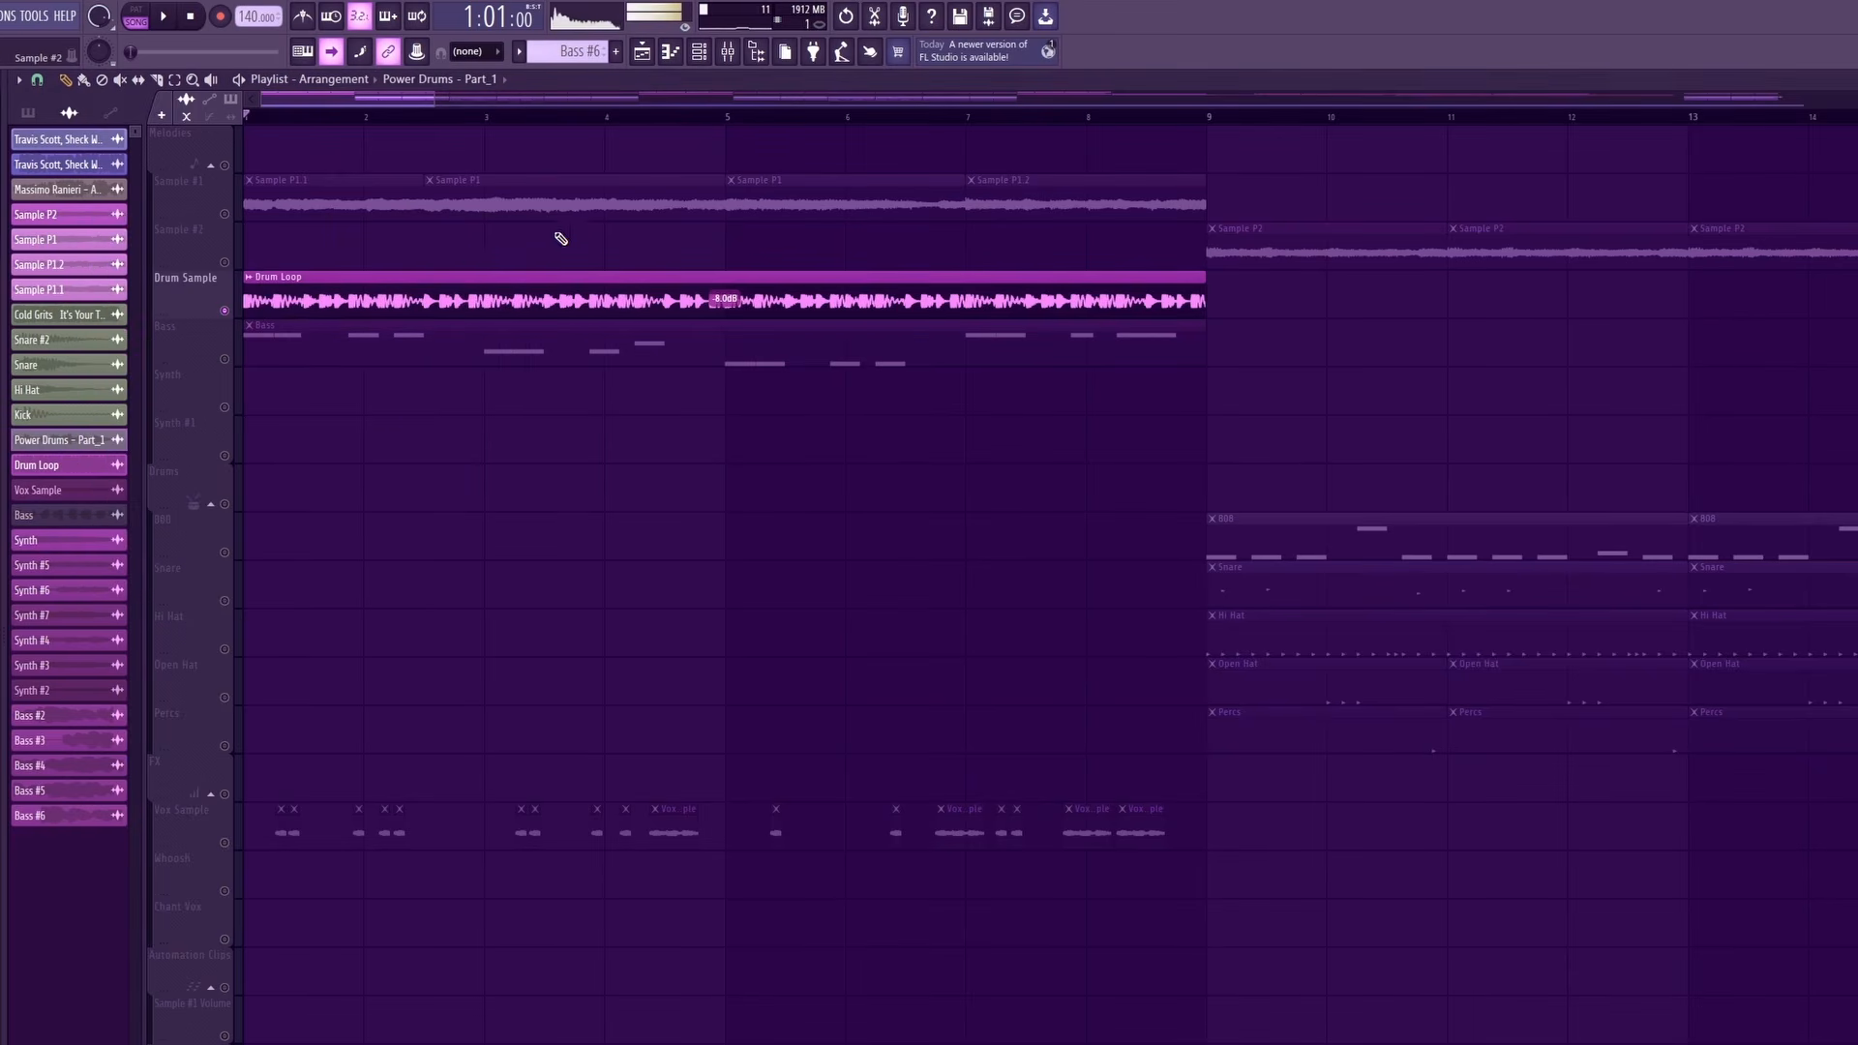
pyautogui.click(72, 326)
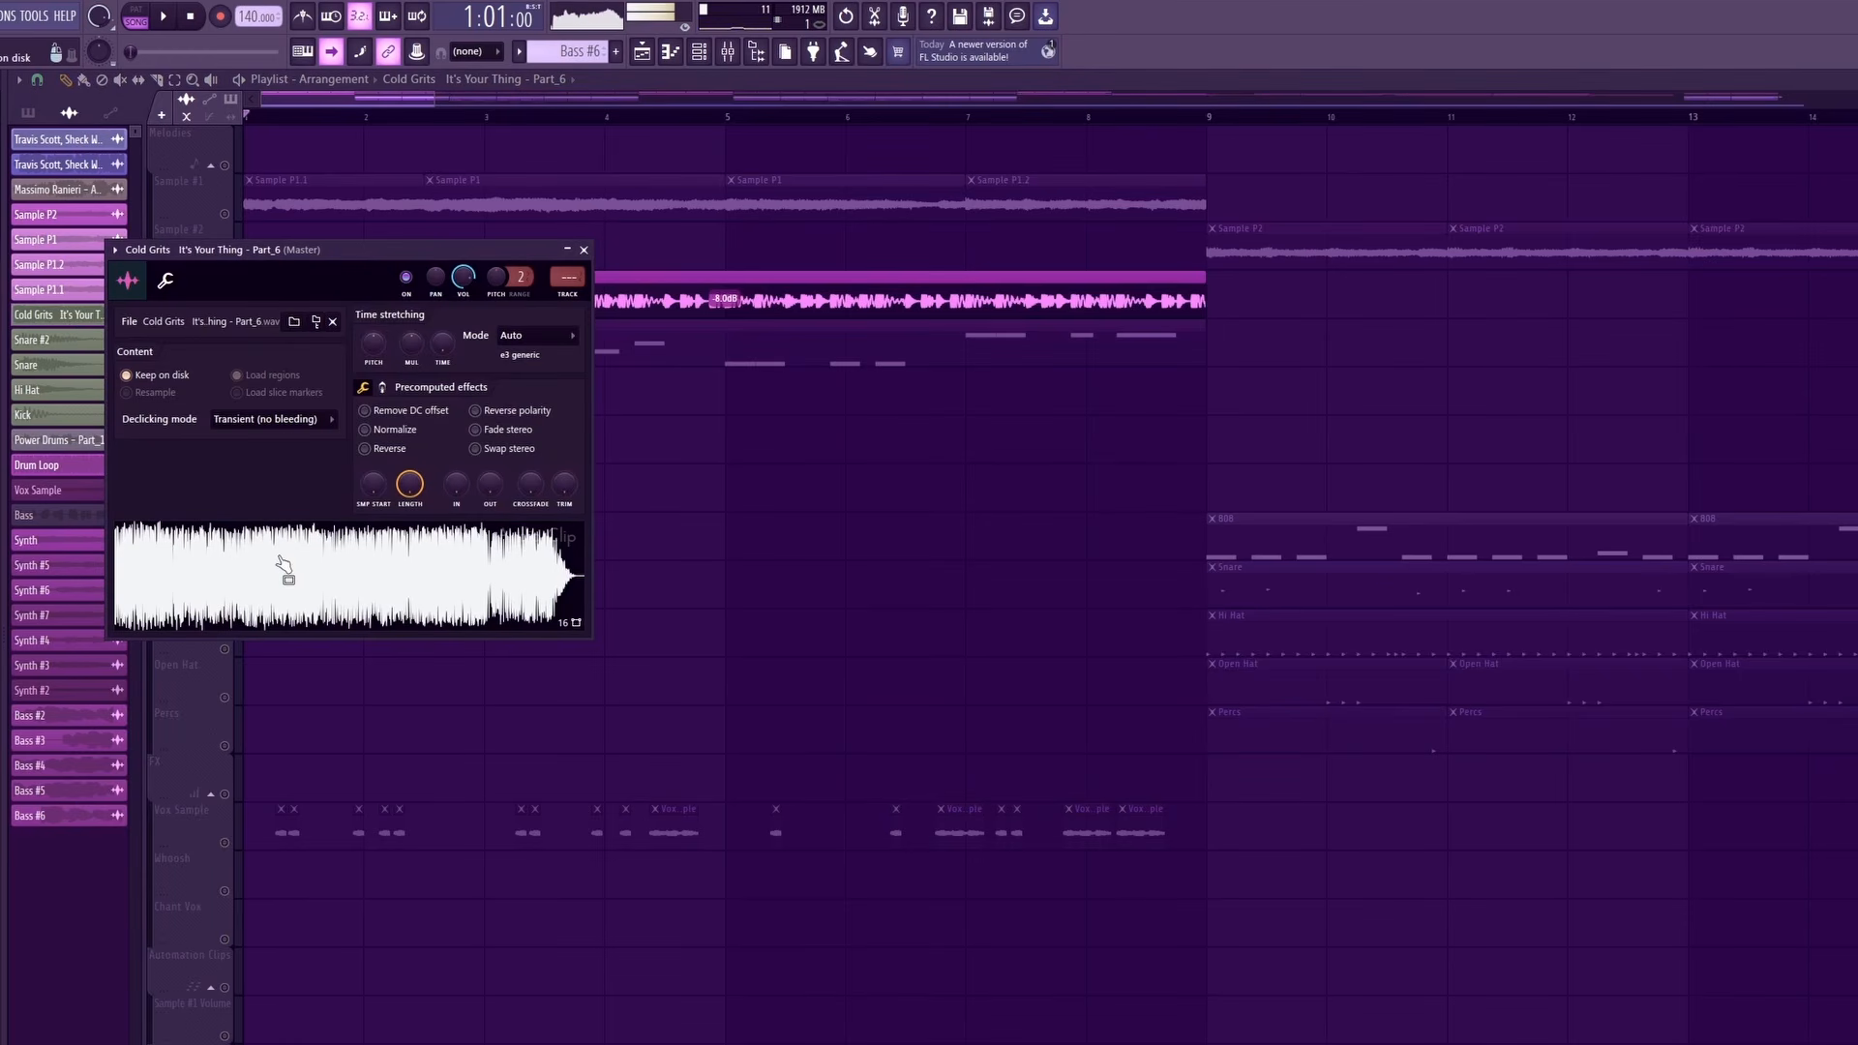
pyautogui.click(583, 249)
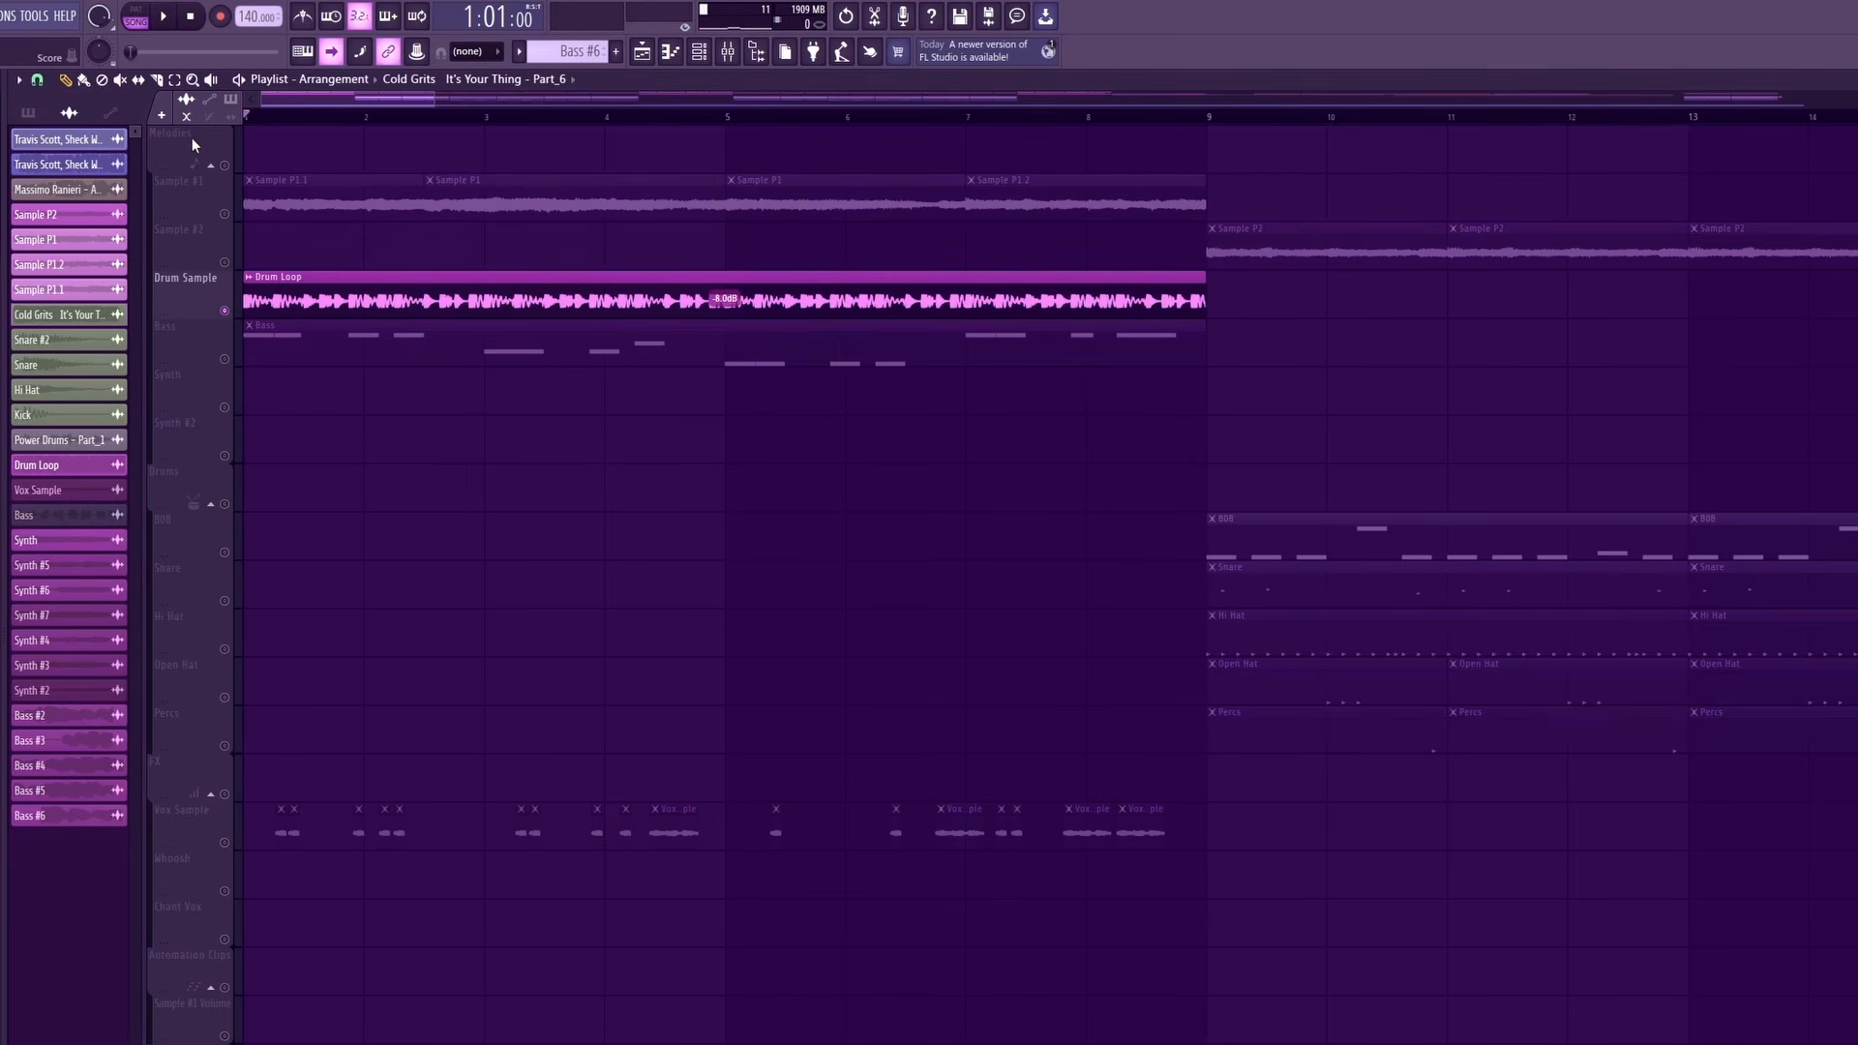
# Open the Drum Loop clip's sample settings, move the window clear of the clip, and play the loop.
pyautogui.scroll(3, 317, 350)
pyautogui.doubleClick(306, 286)
pyautogui.moveTo(339, 281); pyautogui.dragTo(745, 334)
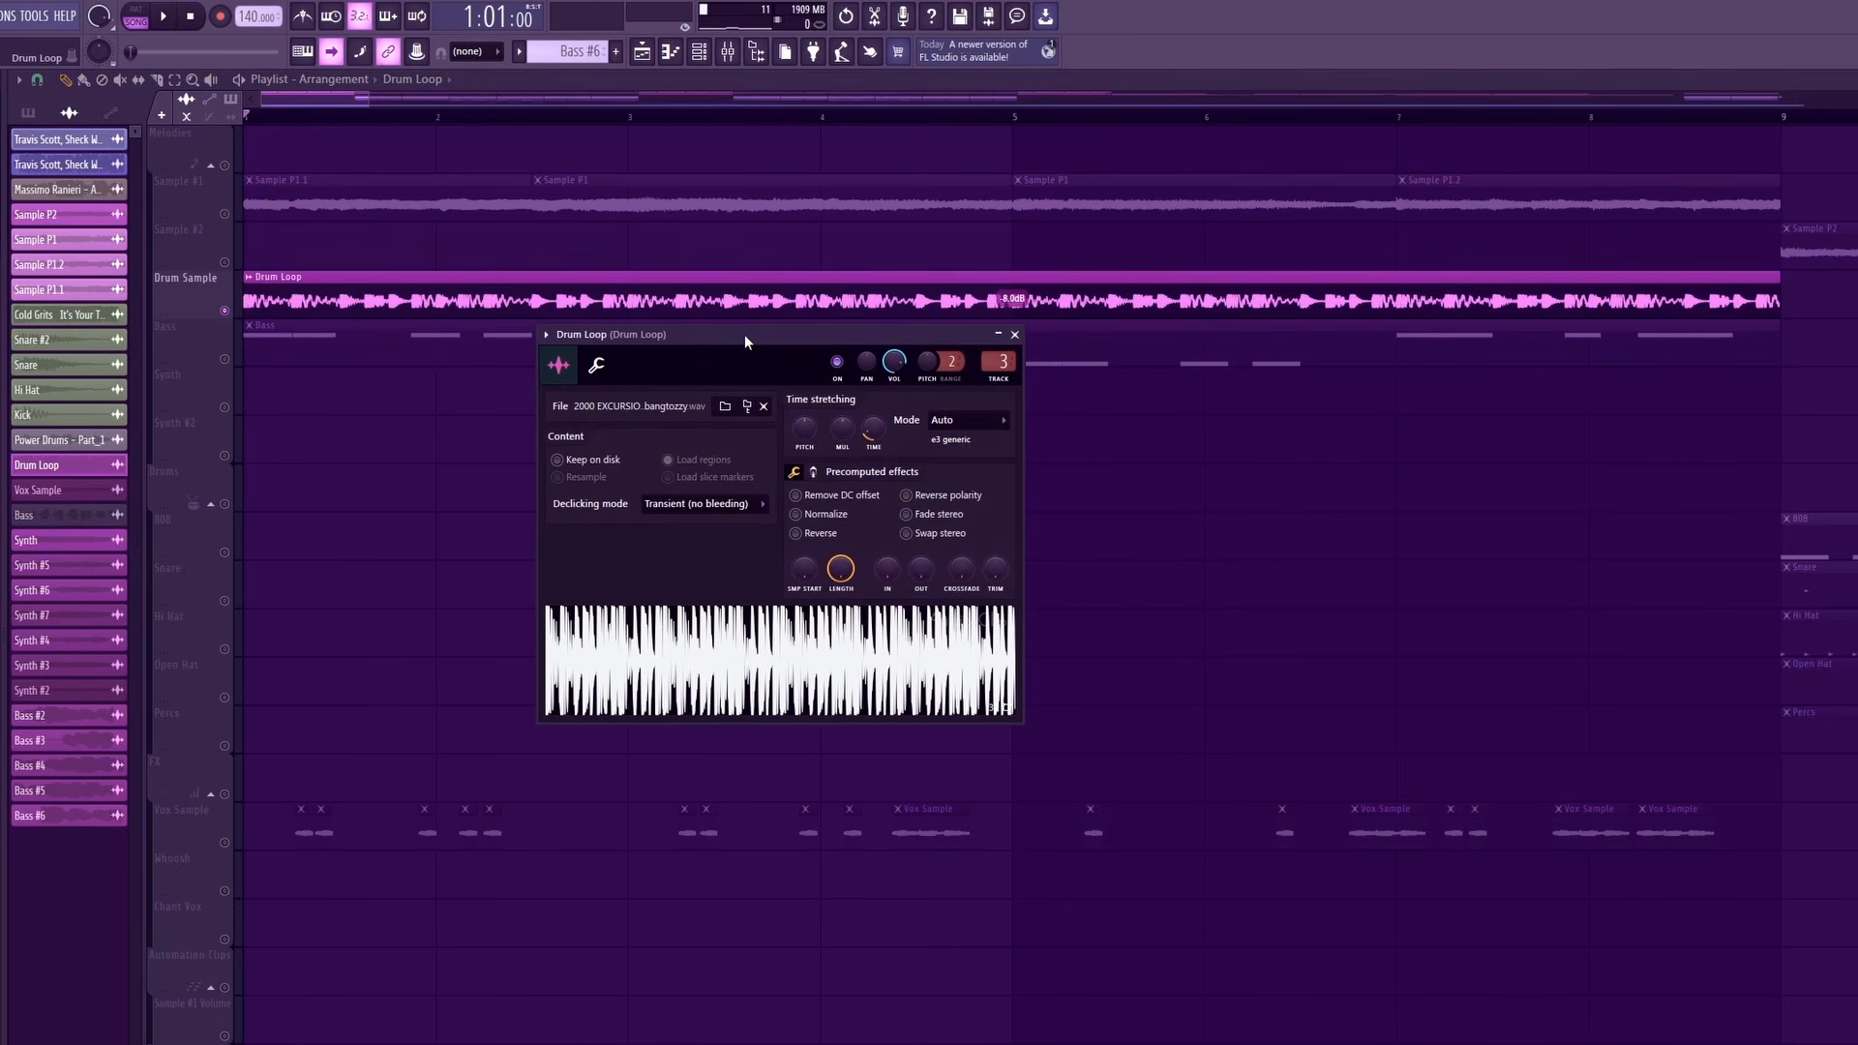
pyautogui.press('space')
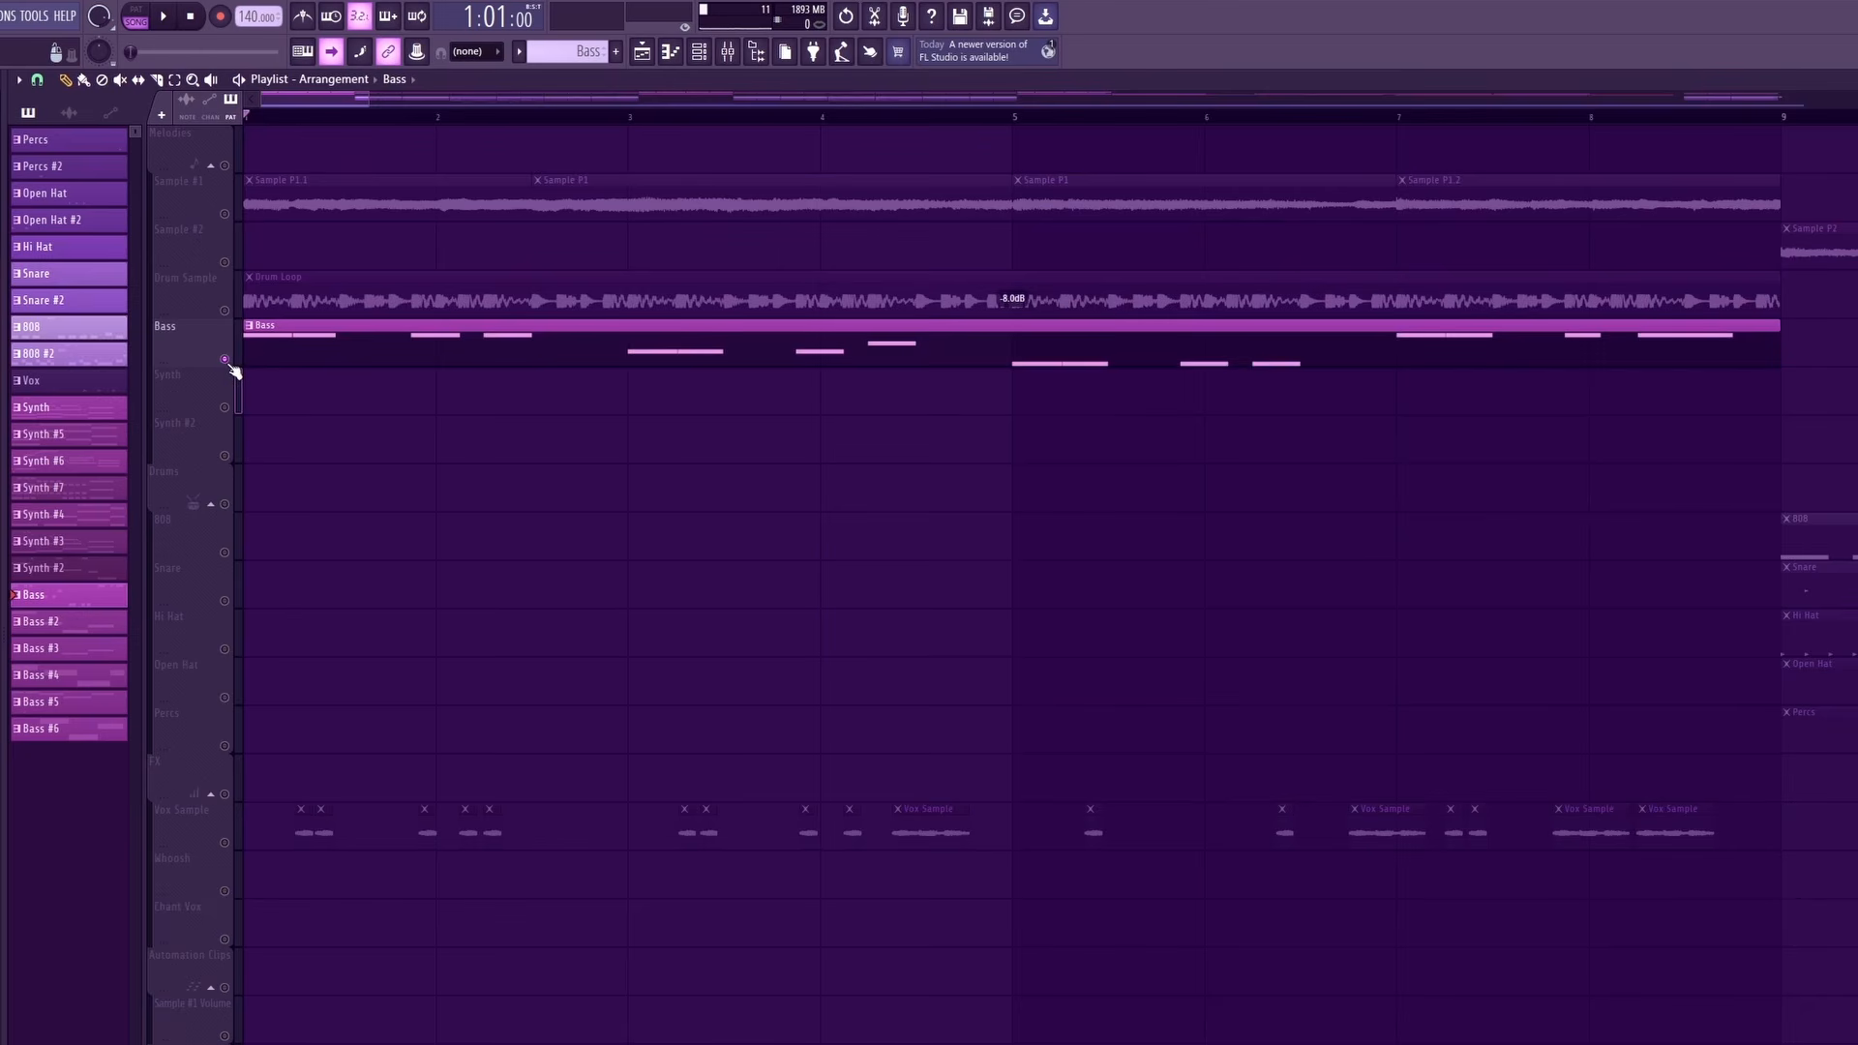
# Solo the Bass track, switch the solo to Vox Sample, and inspect the Vox Sample clip's settings.
pyautogui.click(226, 360)
pyautogui.scroll(5, 232, 848)
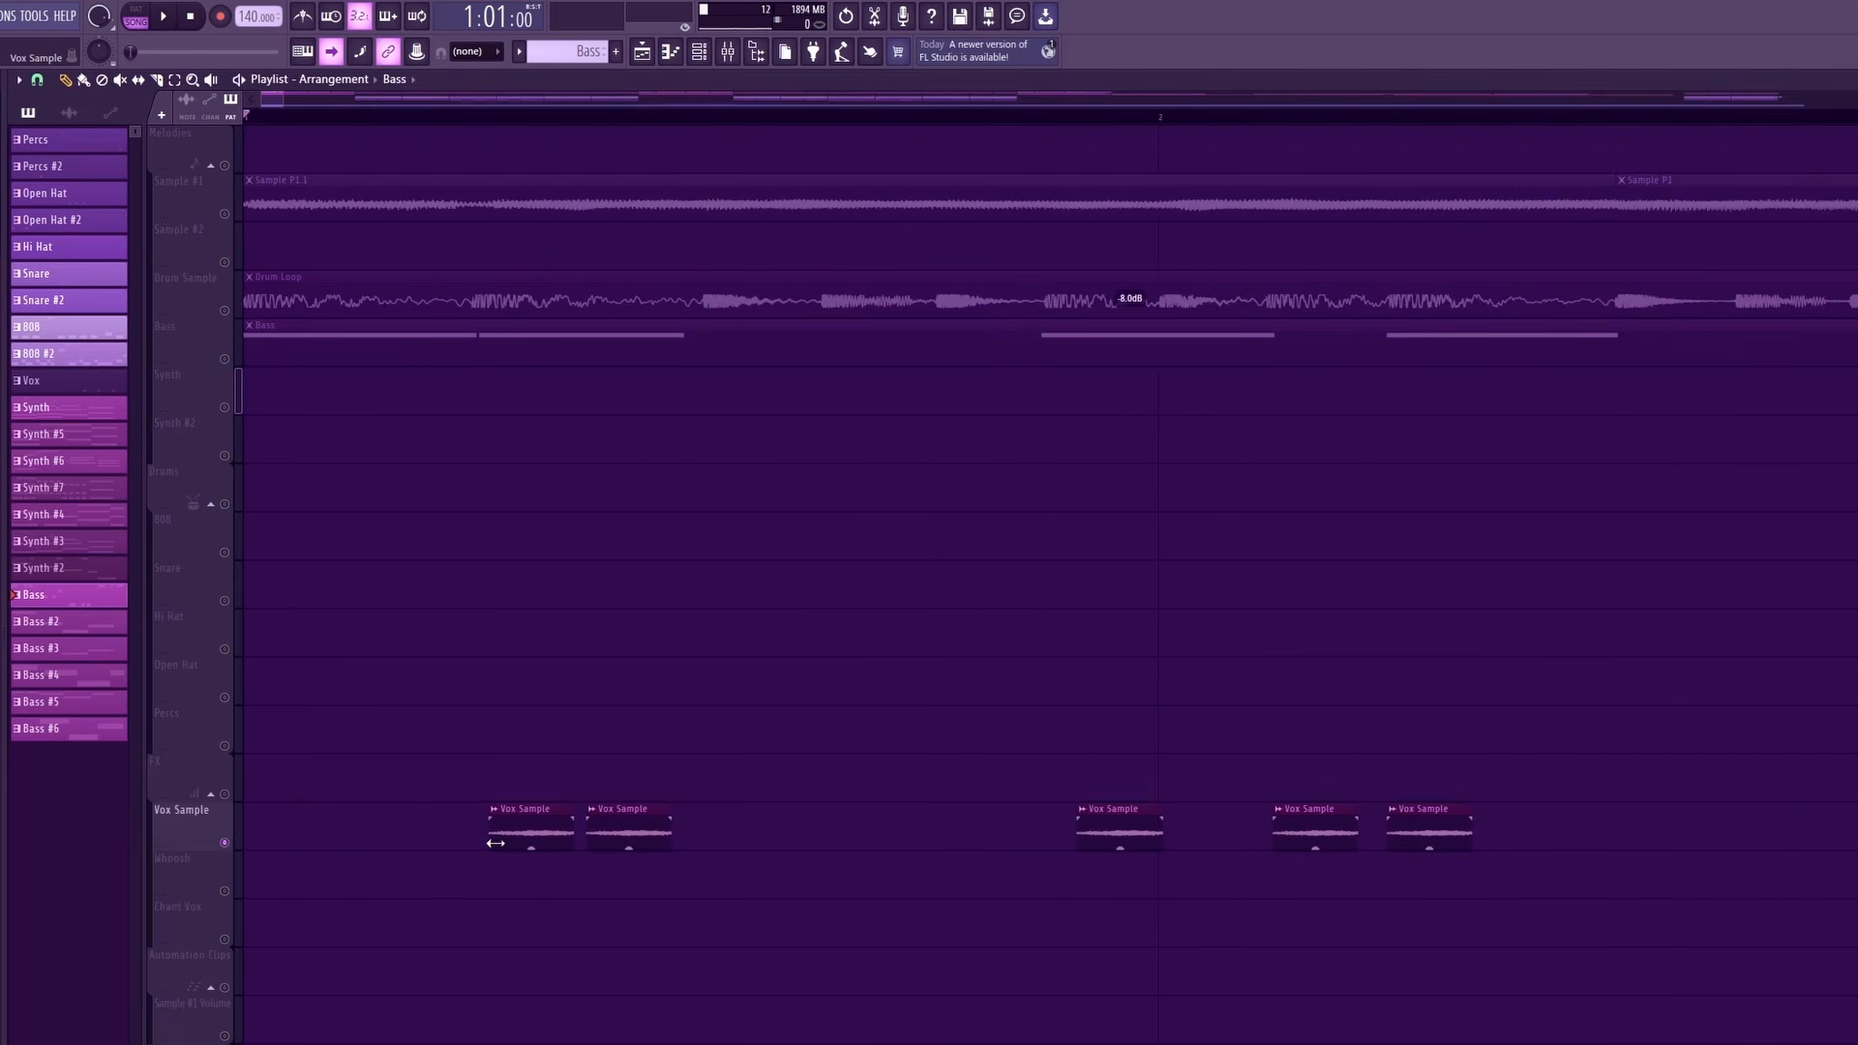
pyautogui.doubleClick(524, 833)
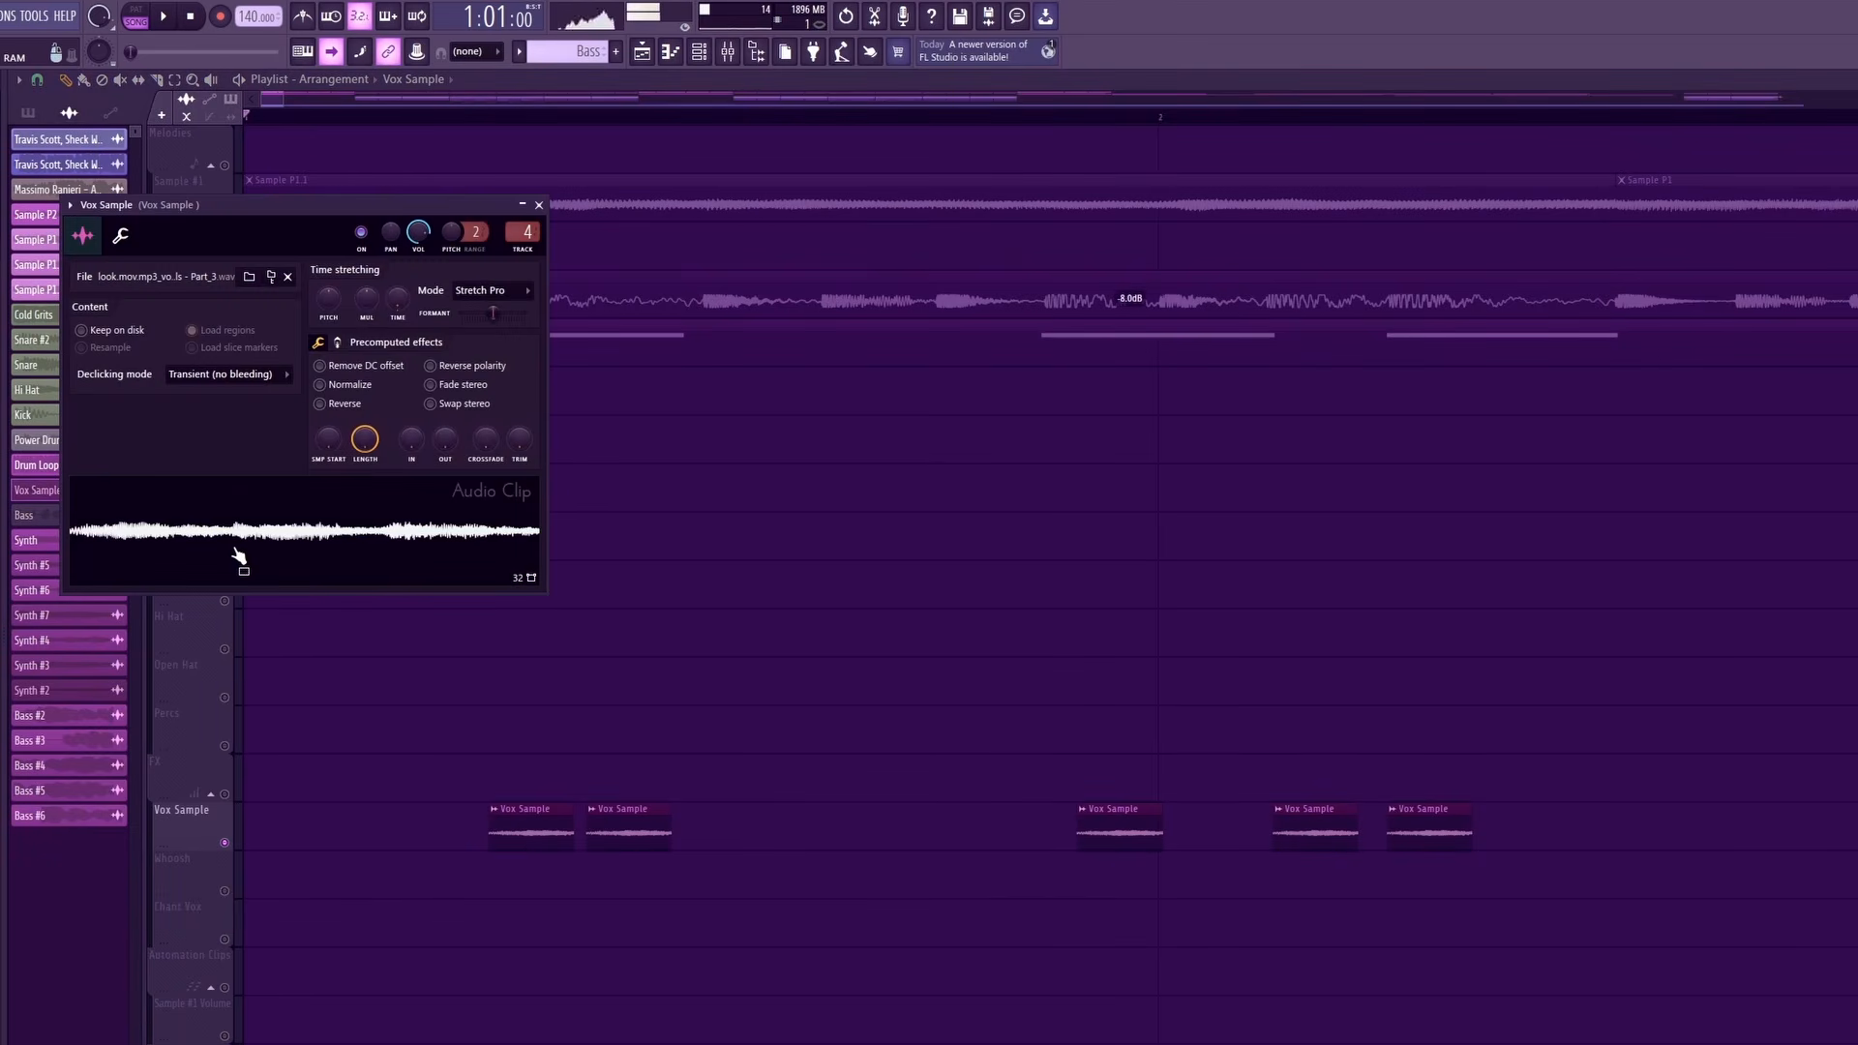
pyautogui.click(539, 204)
# Inspect the Inner Pitch and reverb effects on the Vox Sample mixer track, then close them and the mixer.
pyautogui.click(727, 51)
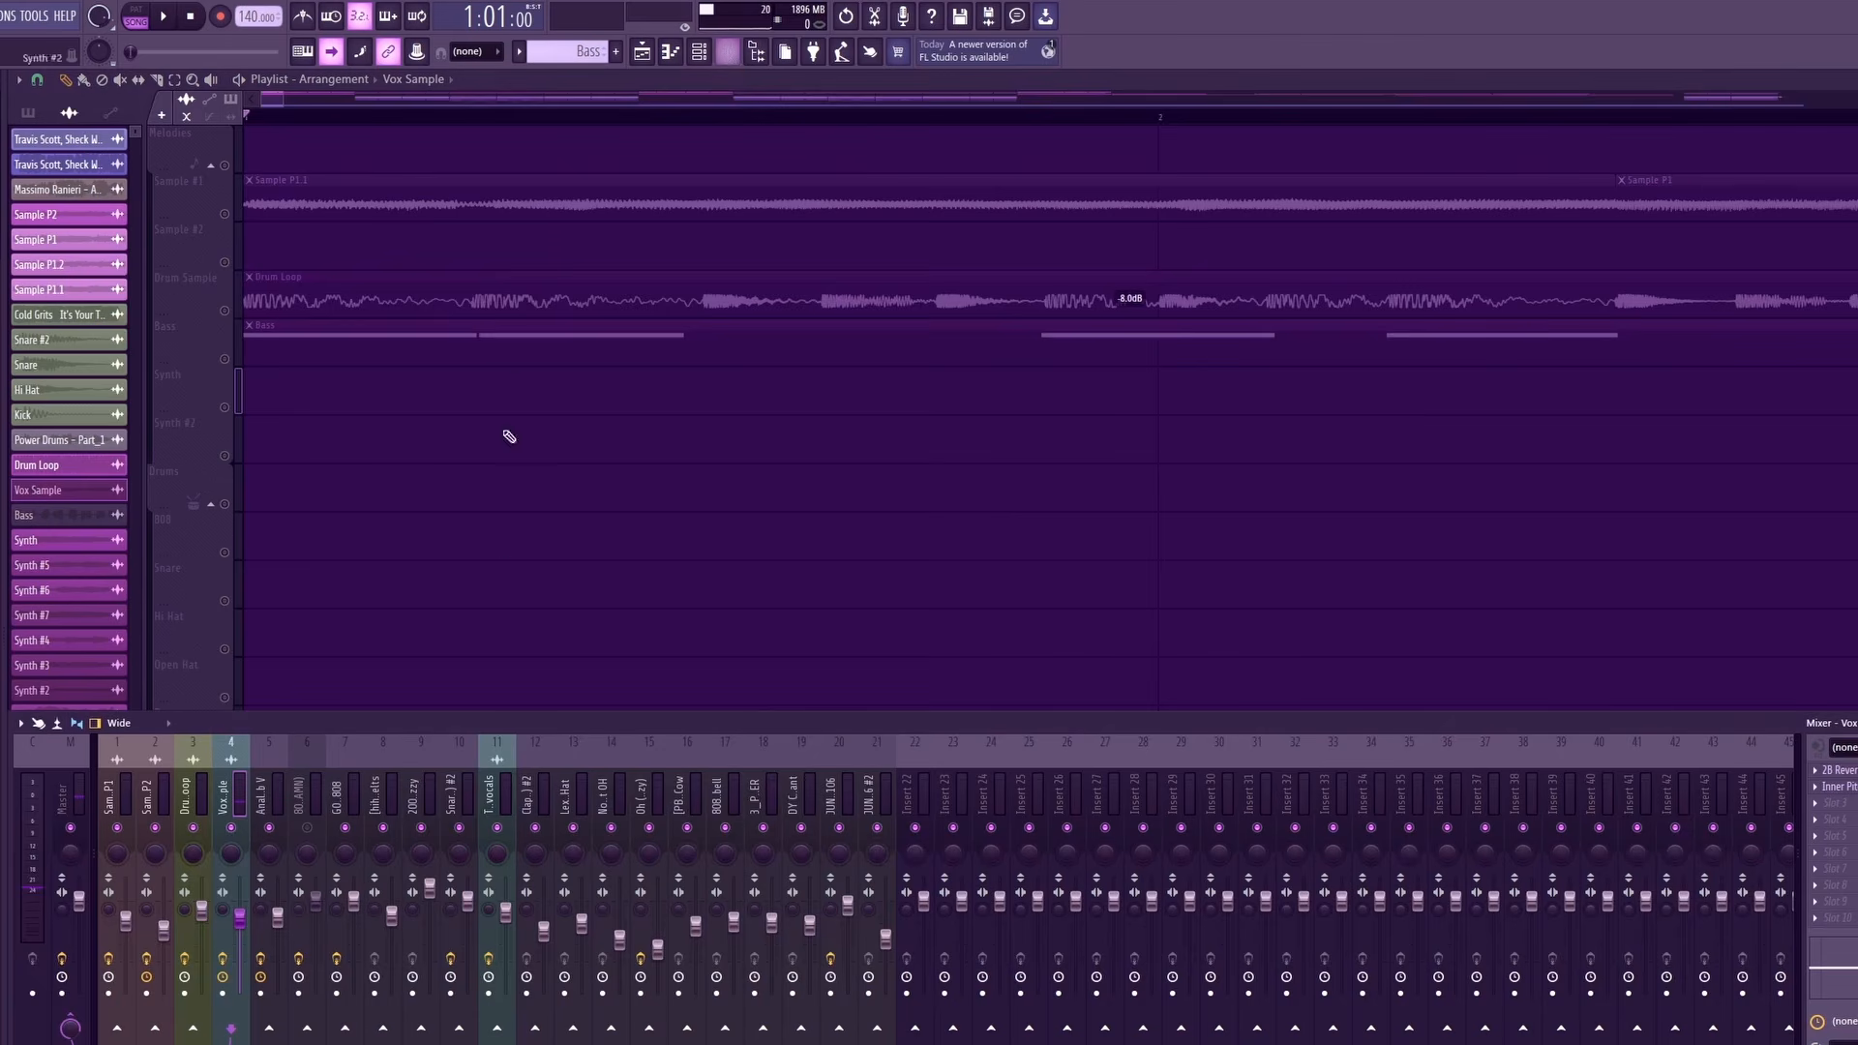
pyautogui.click(1844, 787)
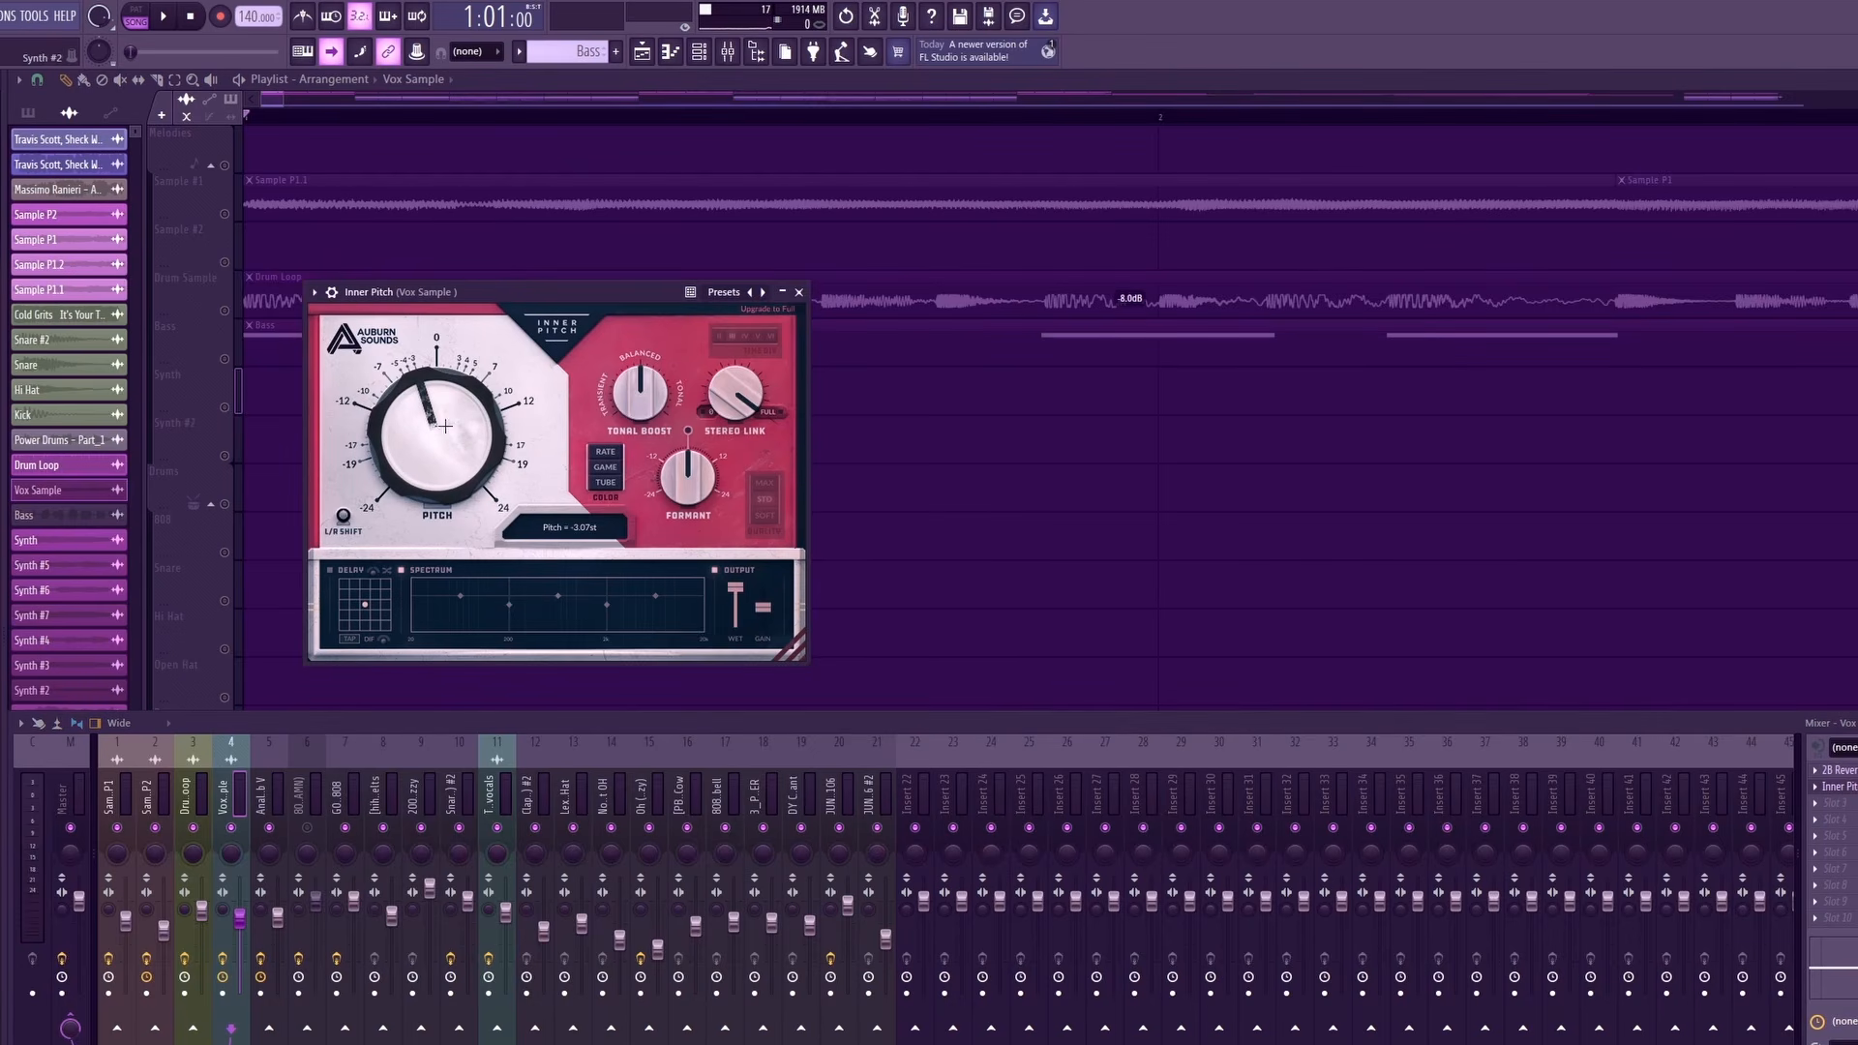
pyautogui.click(799, 291)
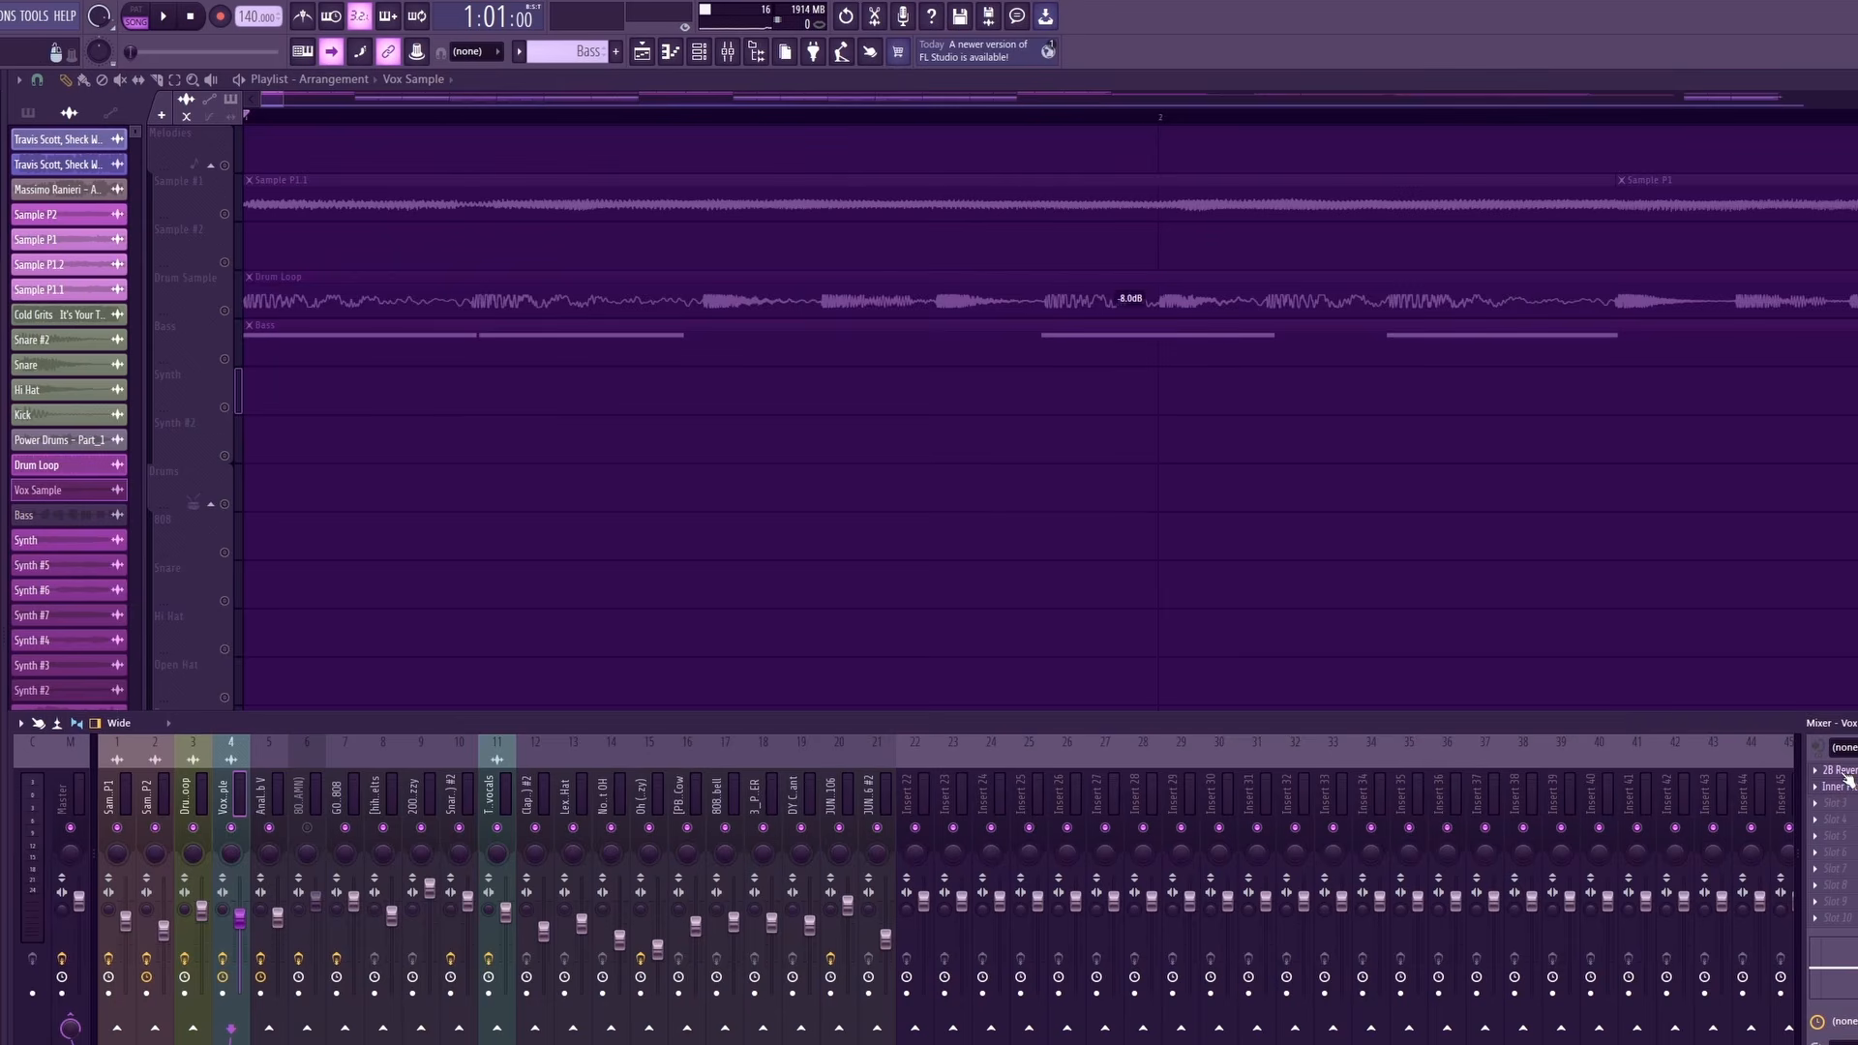
pyautogui.click(1844, 771)
pyautogui.click(476, 277)
pyautogui.click(1857, 723)
# Listen to the soloed Vox Sample clips, then stop playback and close the clip's settings.
pyautogui.scroll(-5, 294, 756)
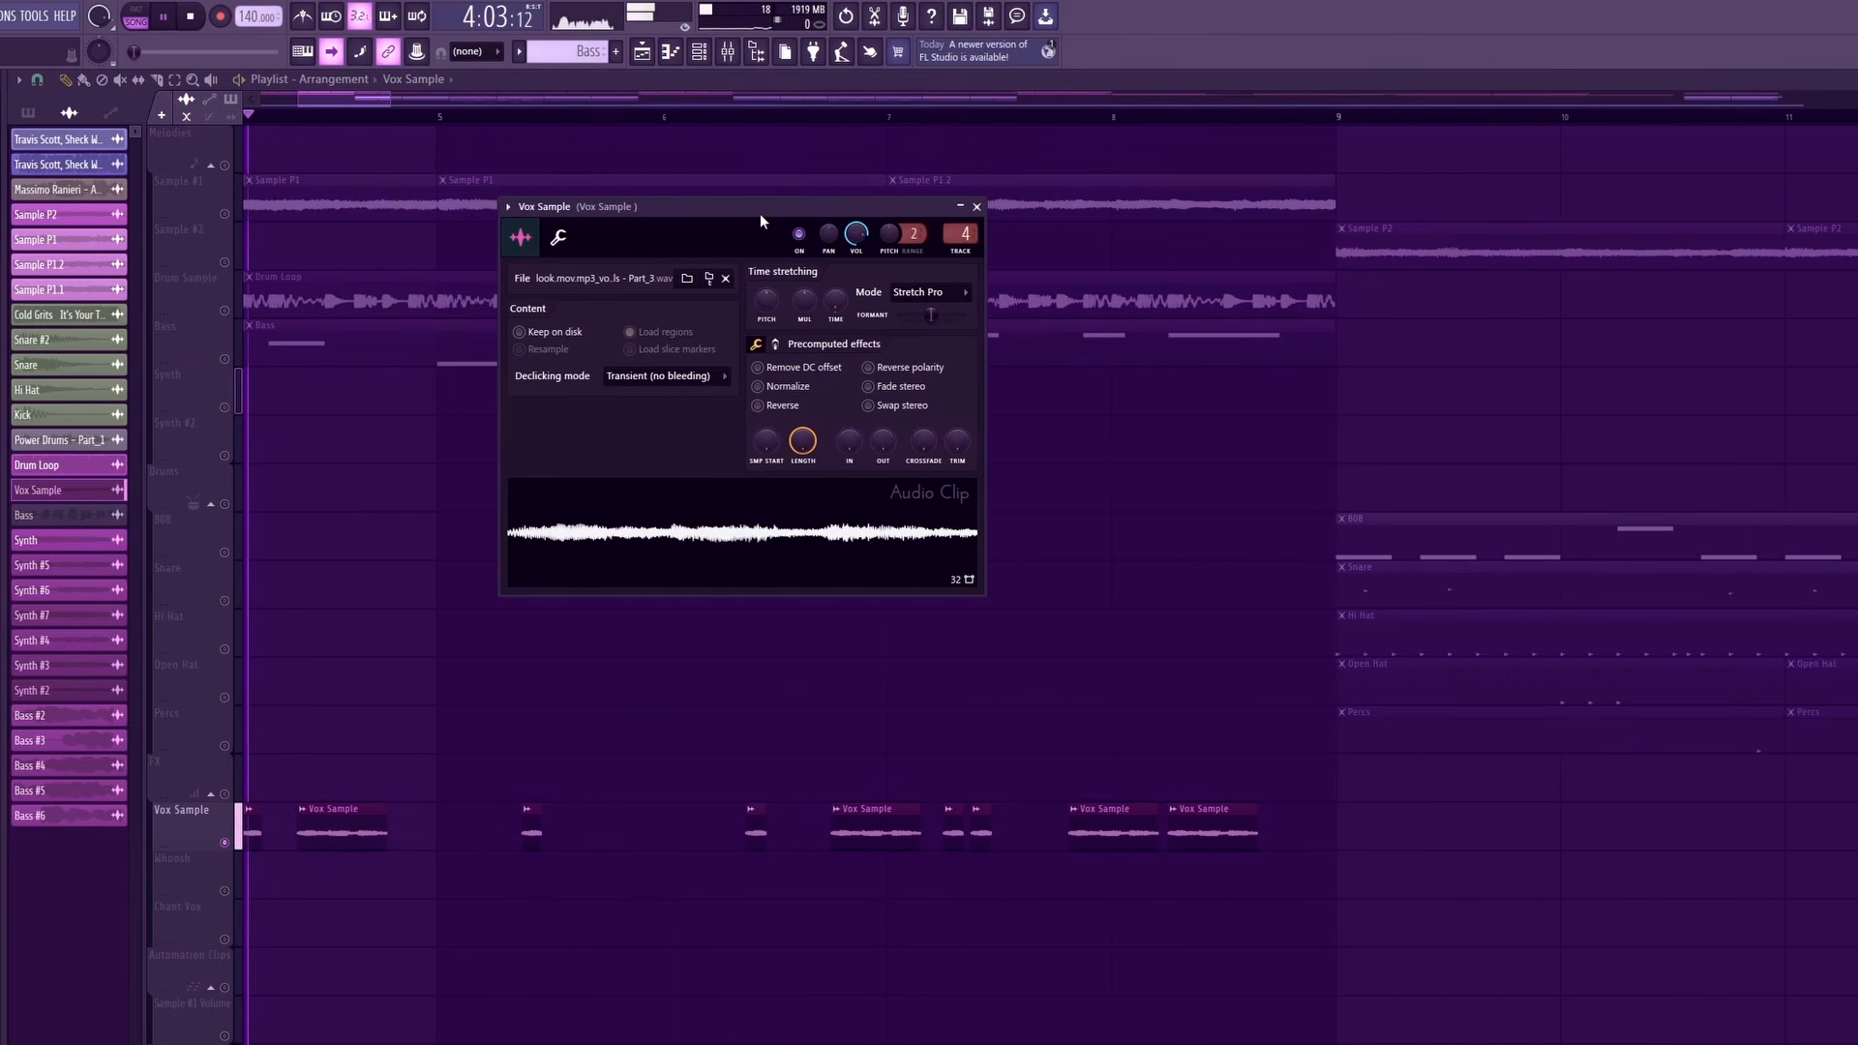
pyautogui.press('space')
pyautogui.click(976, 206)
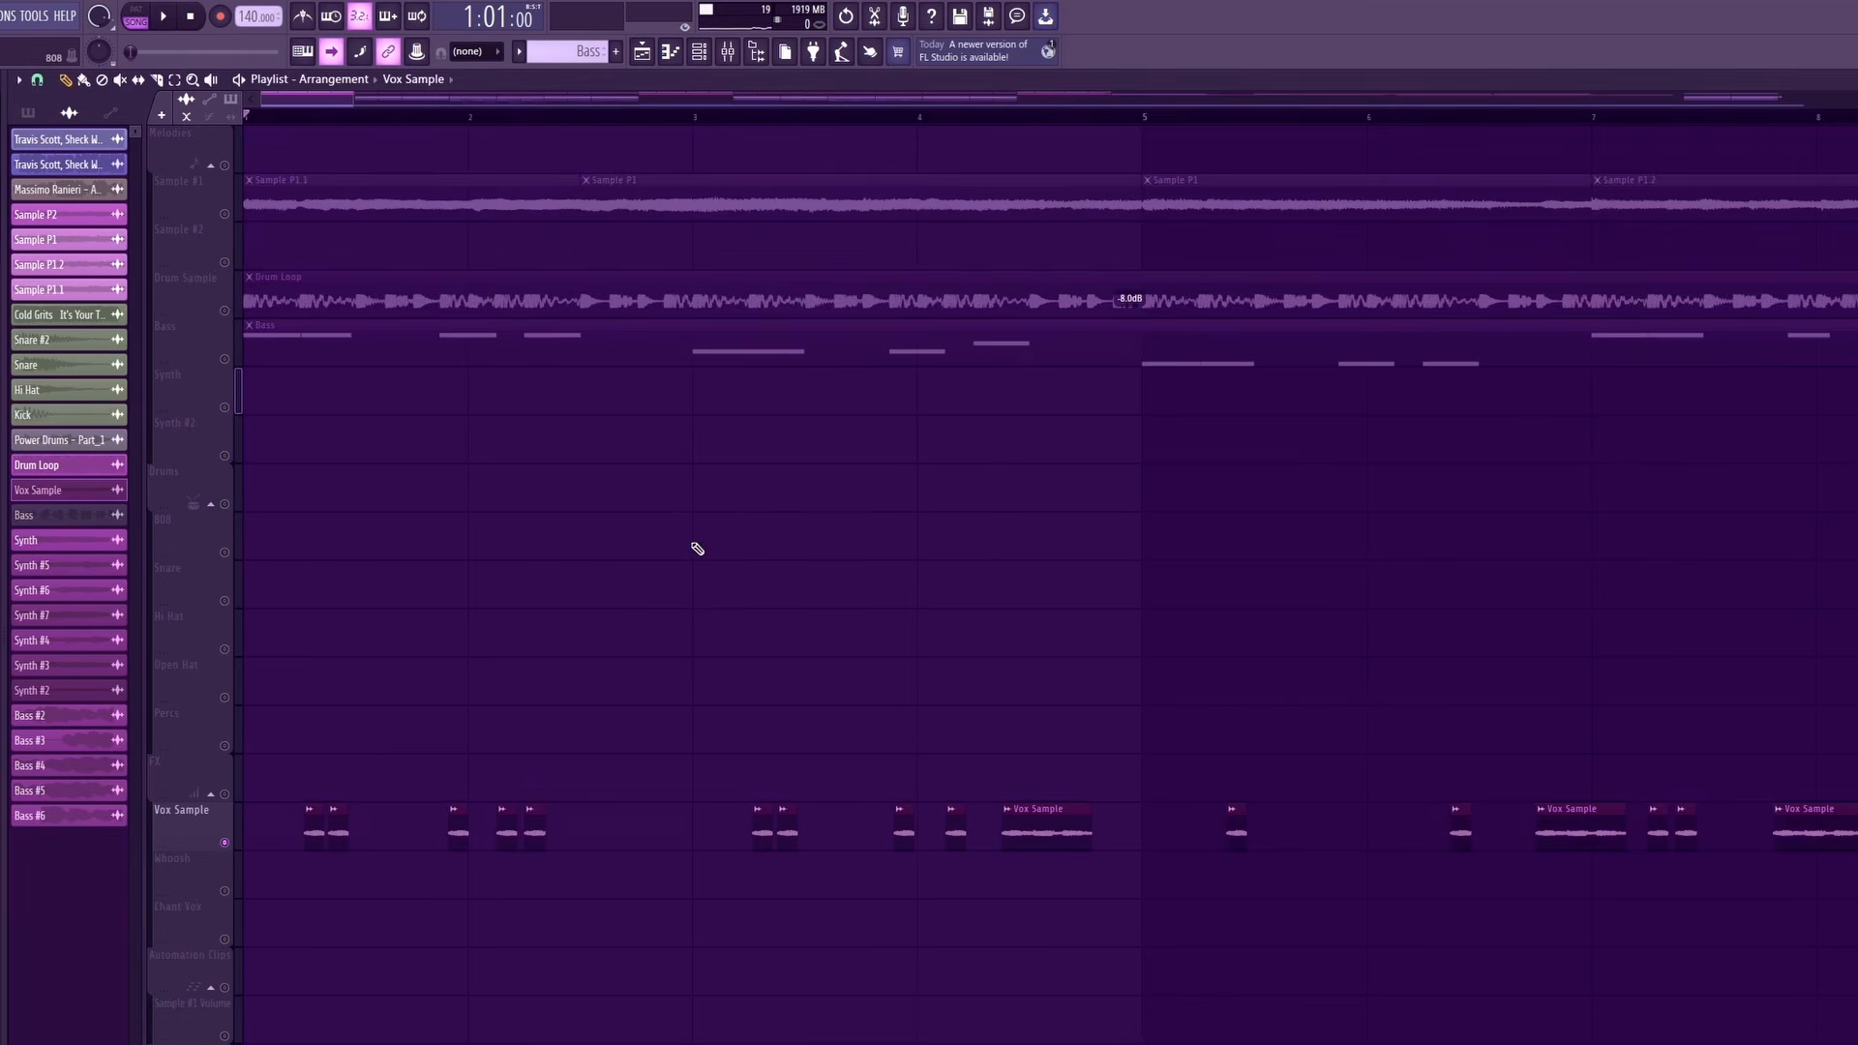
pyautogui.scroll(-5, 1058, 610)
pyautogui.scroll(-1, 726, 539)
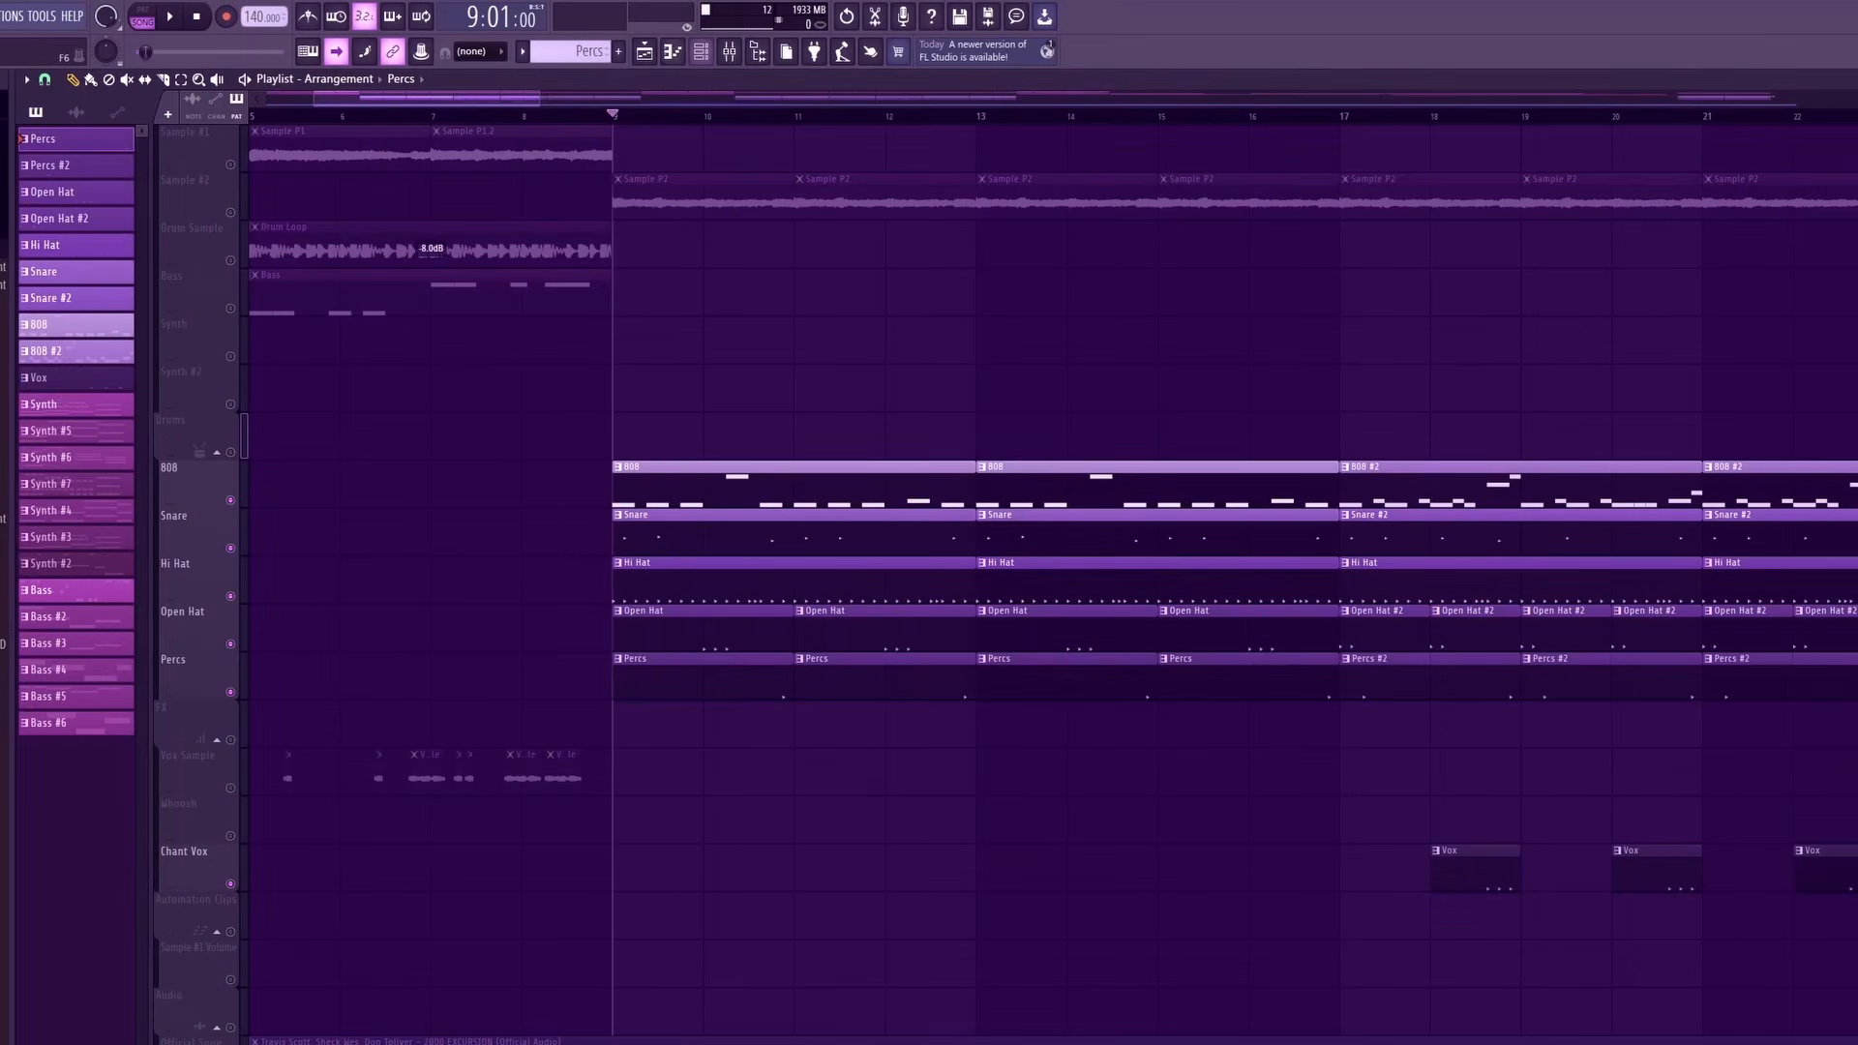
# Open the channel rack and inspect the two snare, the Cardia, the Lex Lug open hat and the Oh (Bwheezy) samples.
pyautogui.press('F6')
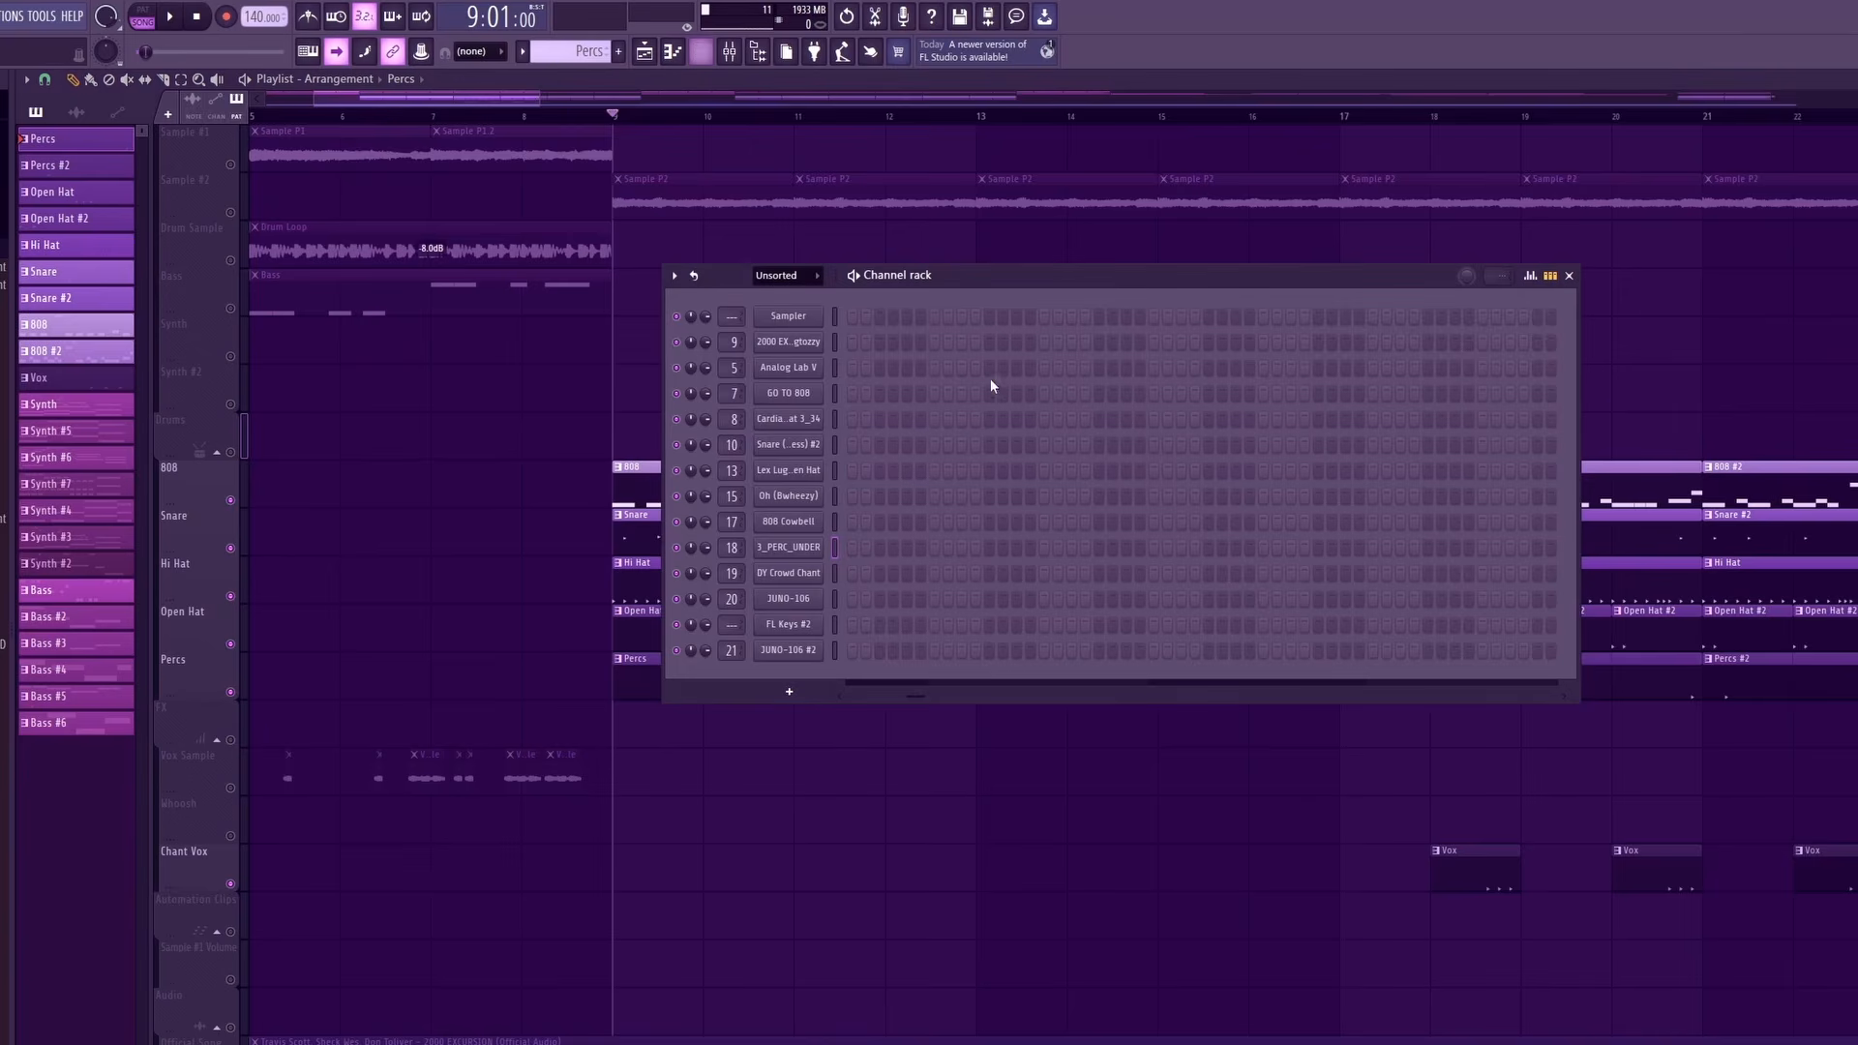
pyautogui.click(802, 347)
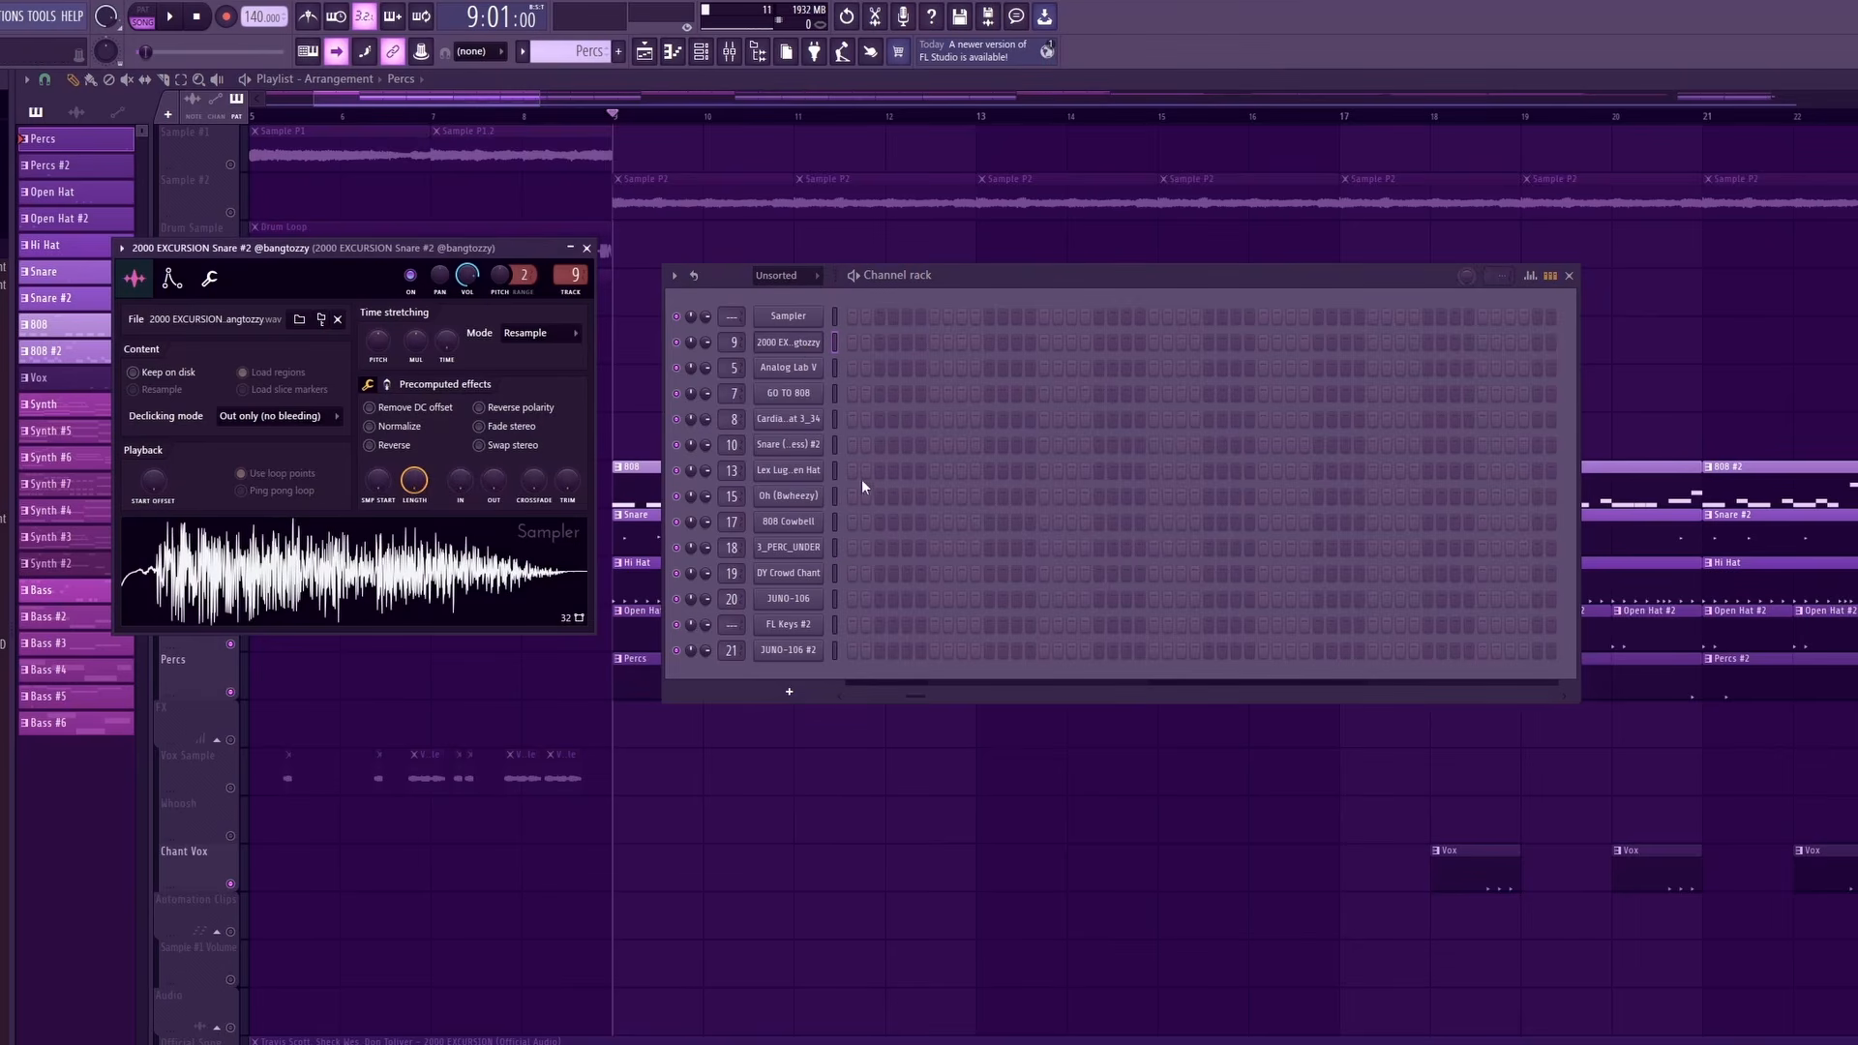
pyautogui.click(809, 423)
pyautogui.click(798, 447)
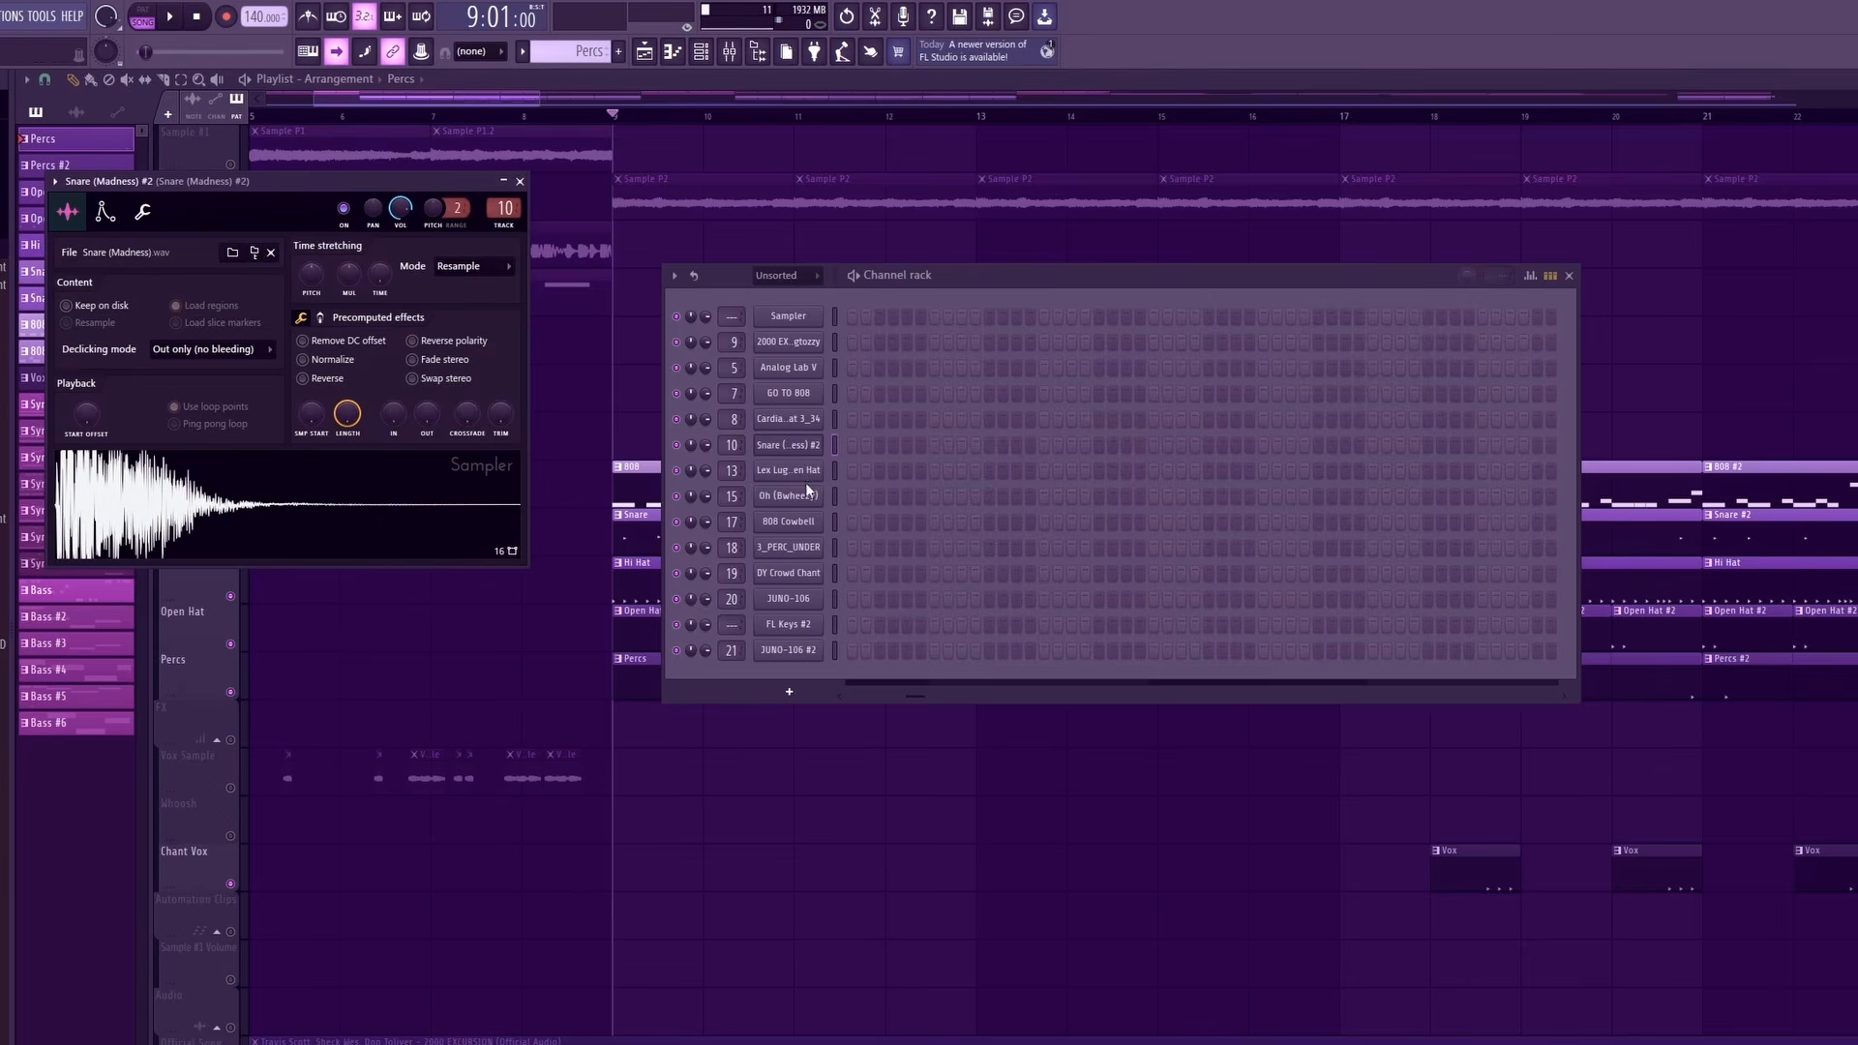
pyautogui.click(811, 478)
pyautogui.click(809, 501)
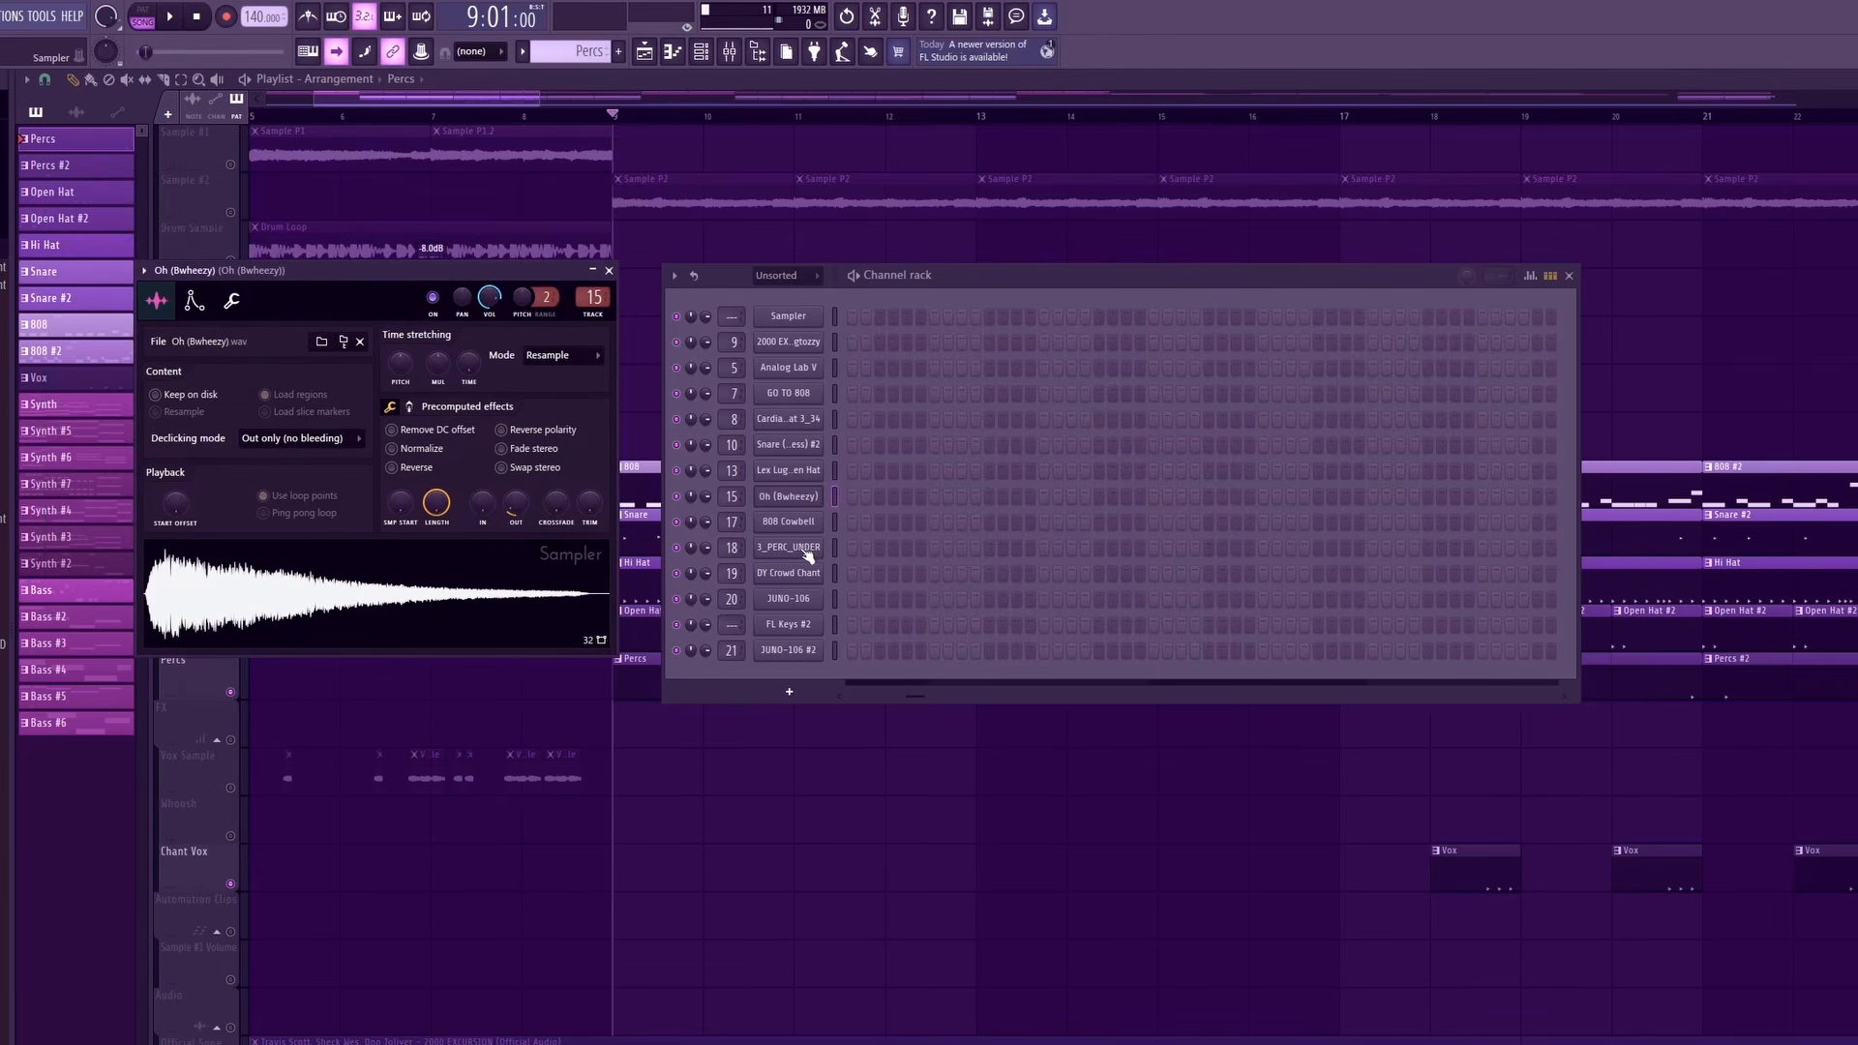
# Inspect the 808 Cowbell, 3_PERC_UNDER and DY Crowd Chant samples, then close the channel rack.
pyautogui.click(801, 523)
pyautogui.click(805, 551)
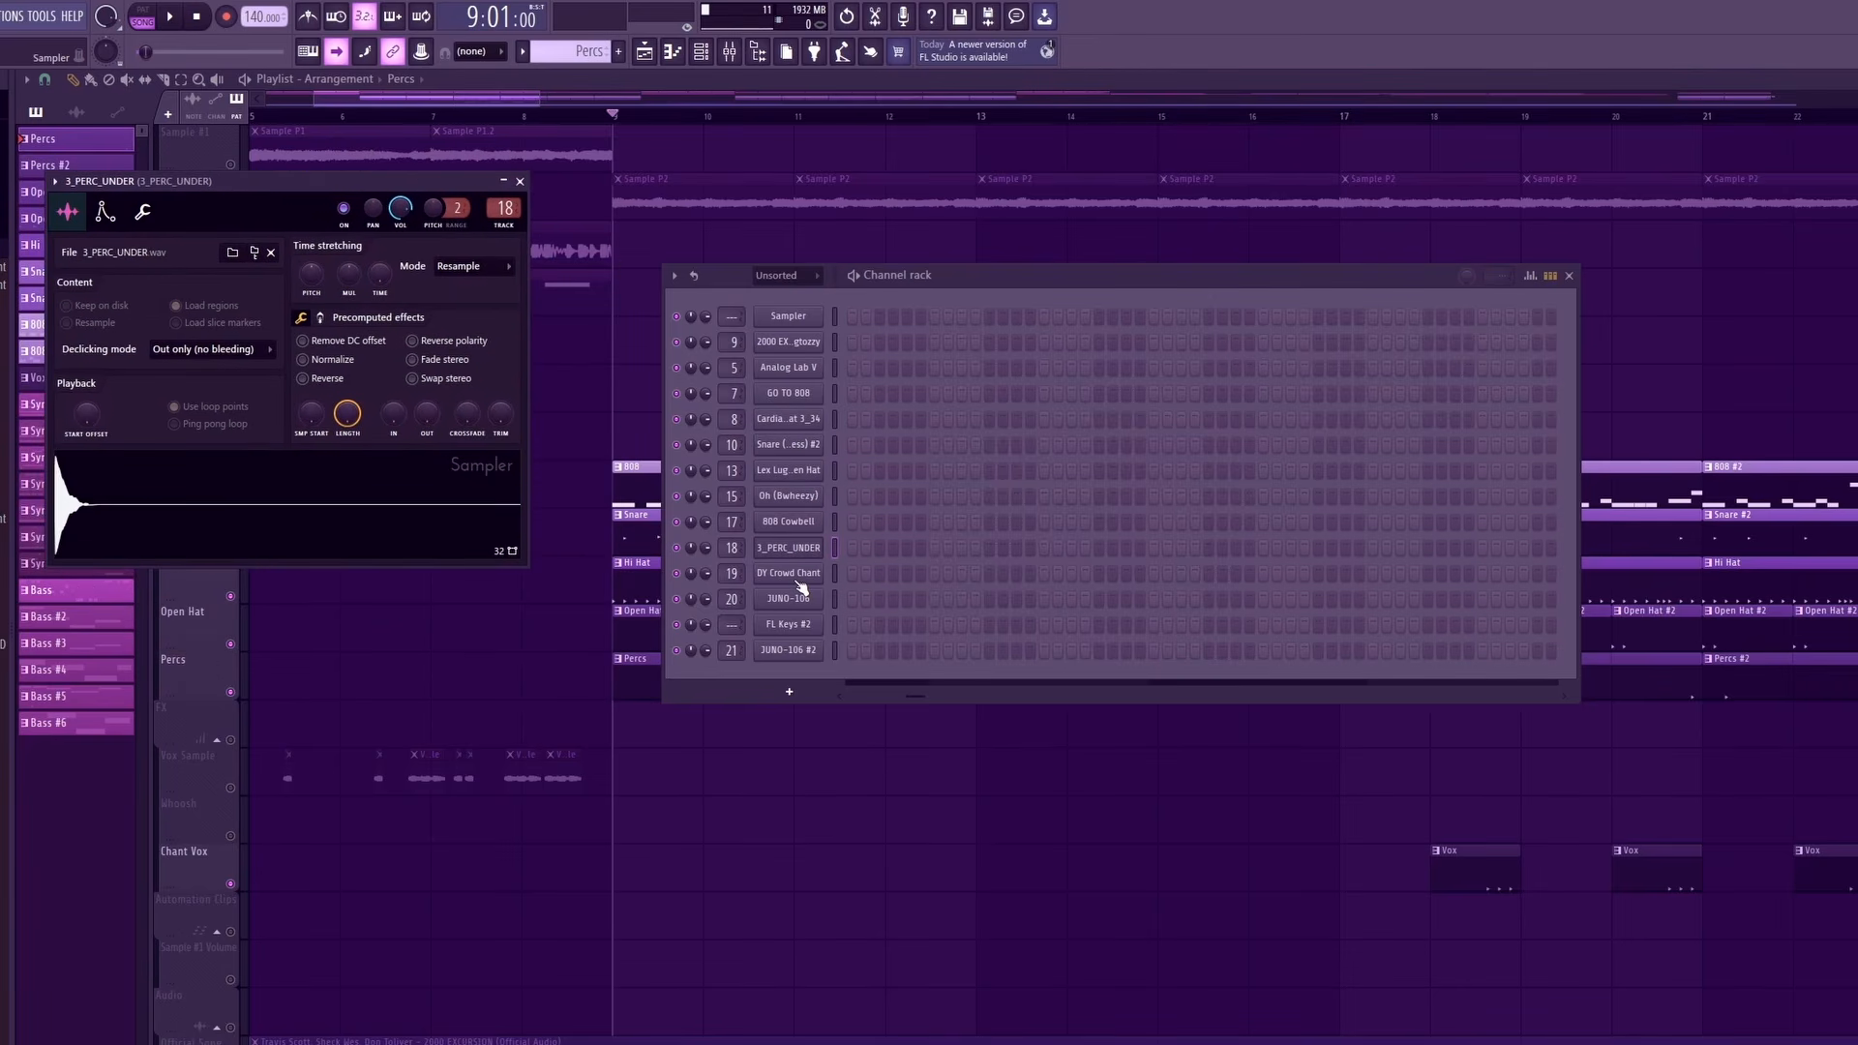
pyautogui.click(798, 576)
pyautogui.click(543, 203)
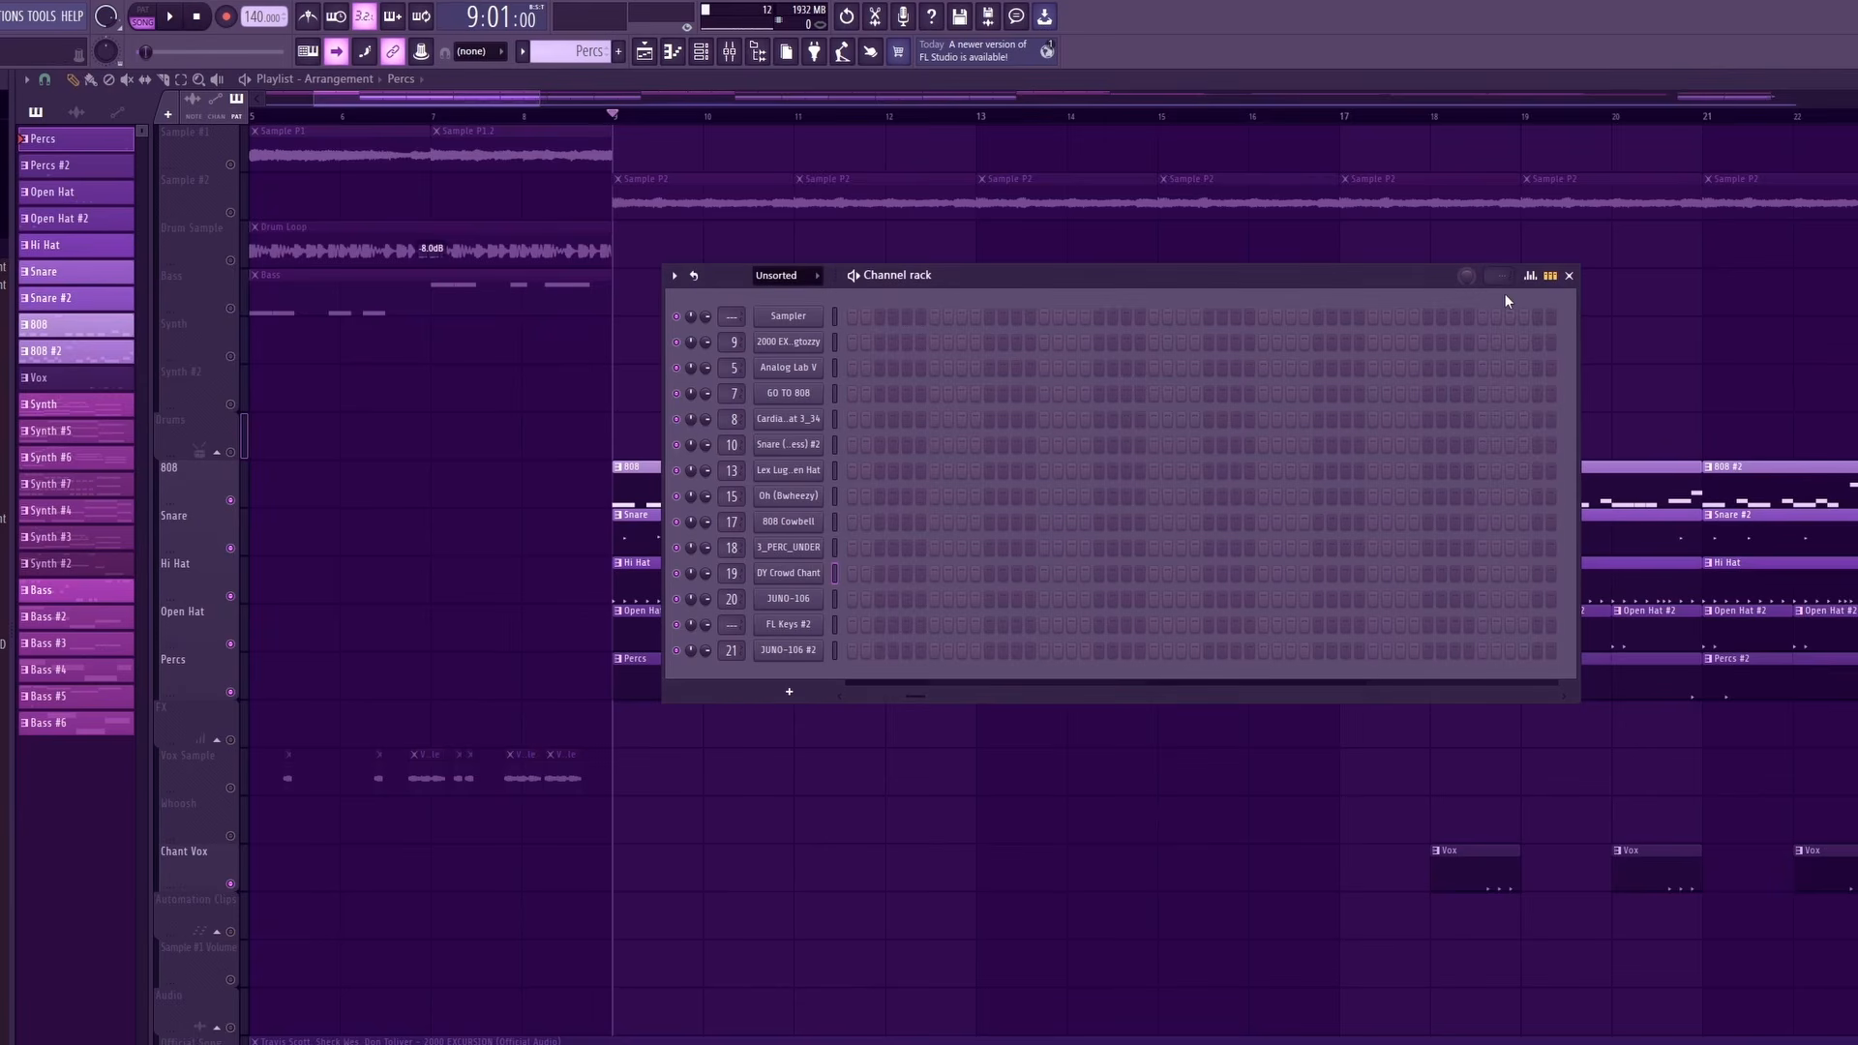
pyautogui.click(1569, 276)
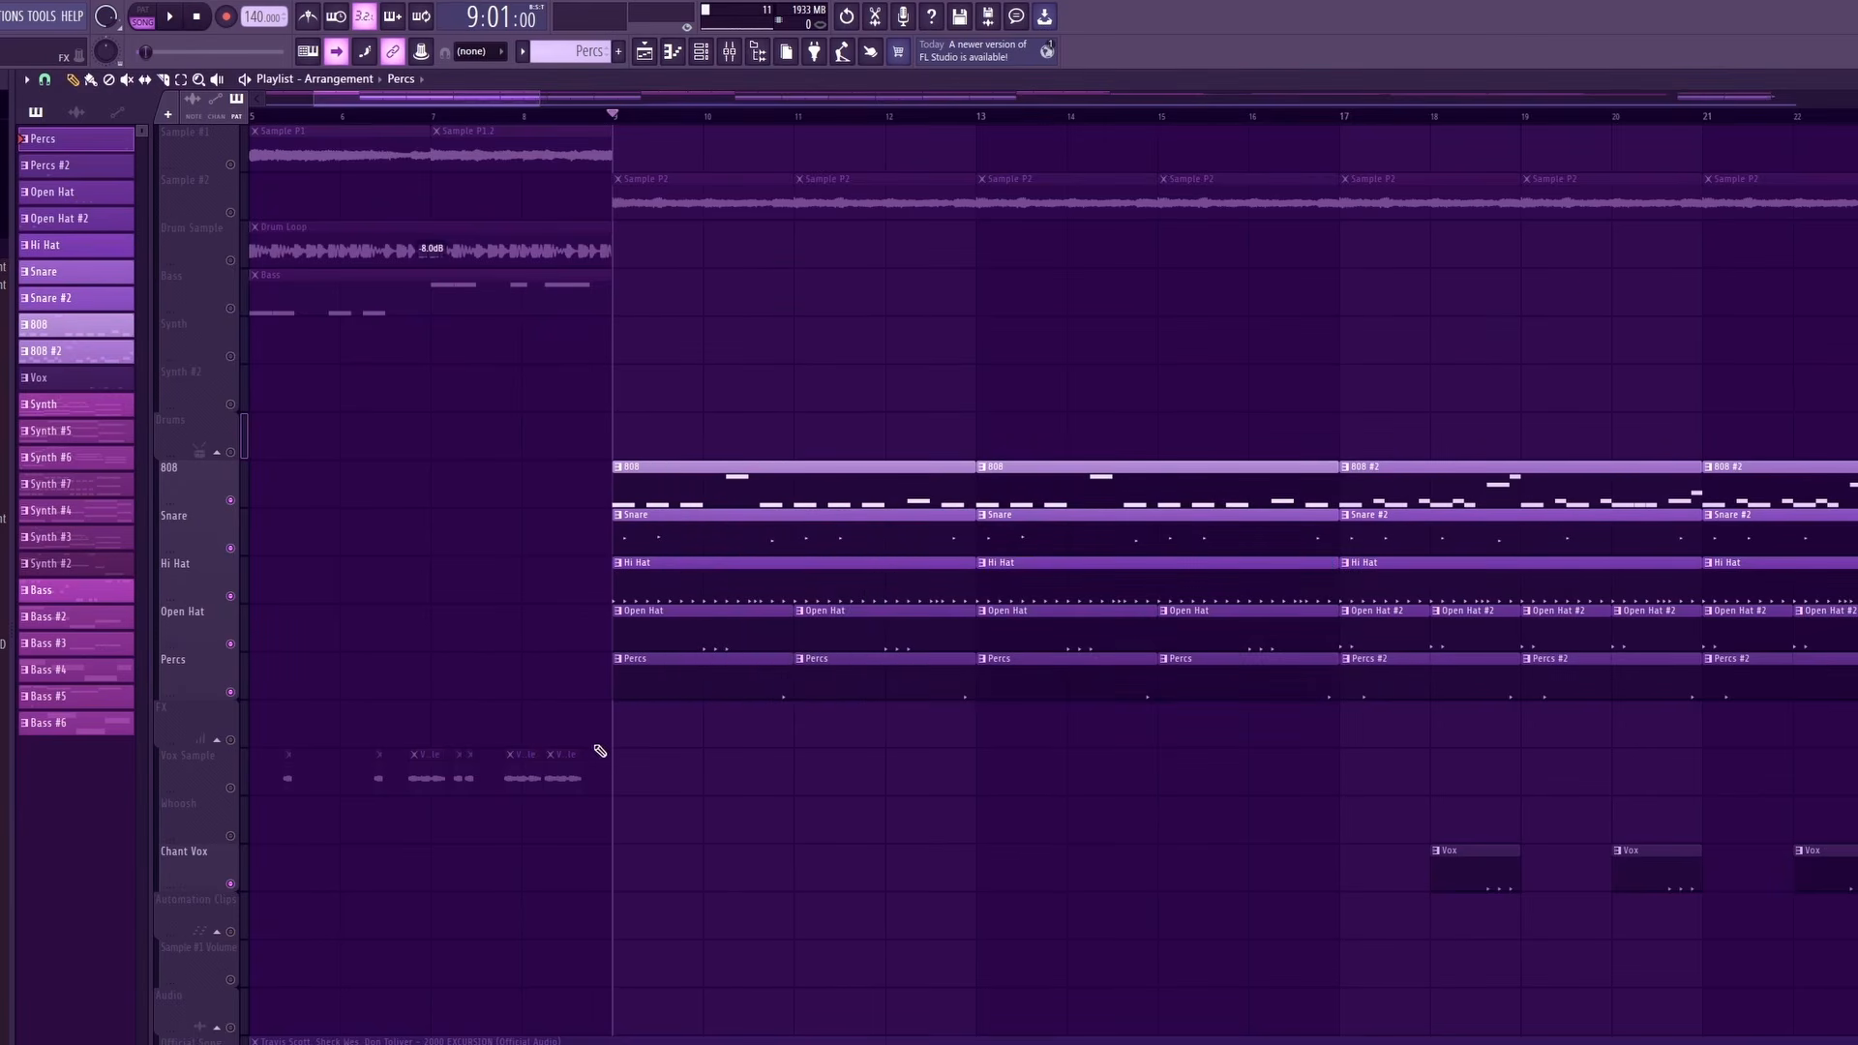
# Review the notes of the 808 and 808 #2 patterns in the piano roll, closing it after each.
pyautogui.doubleClick(751, 481)
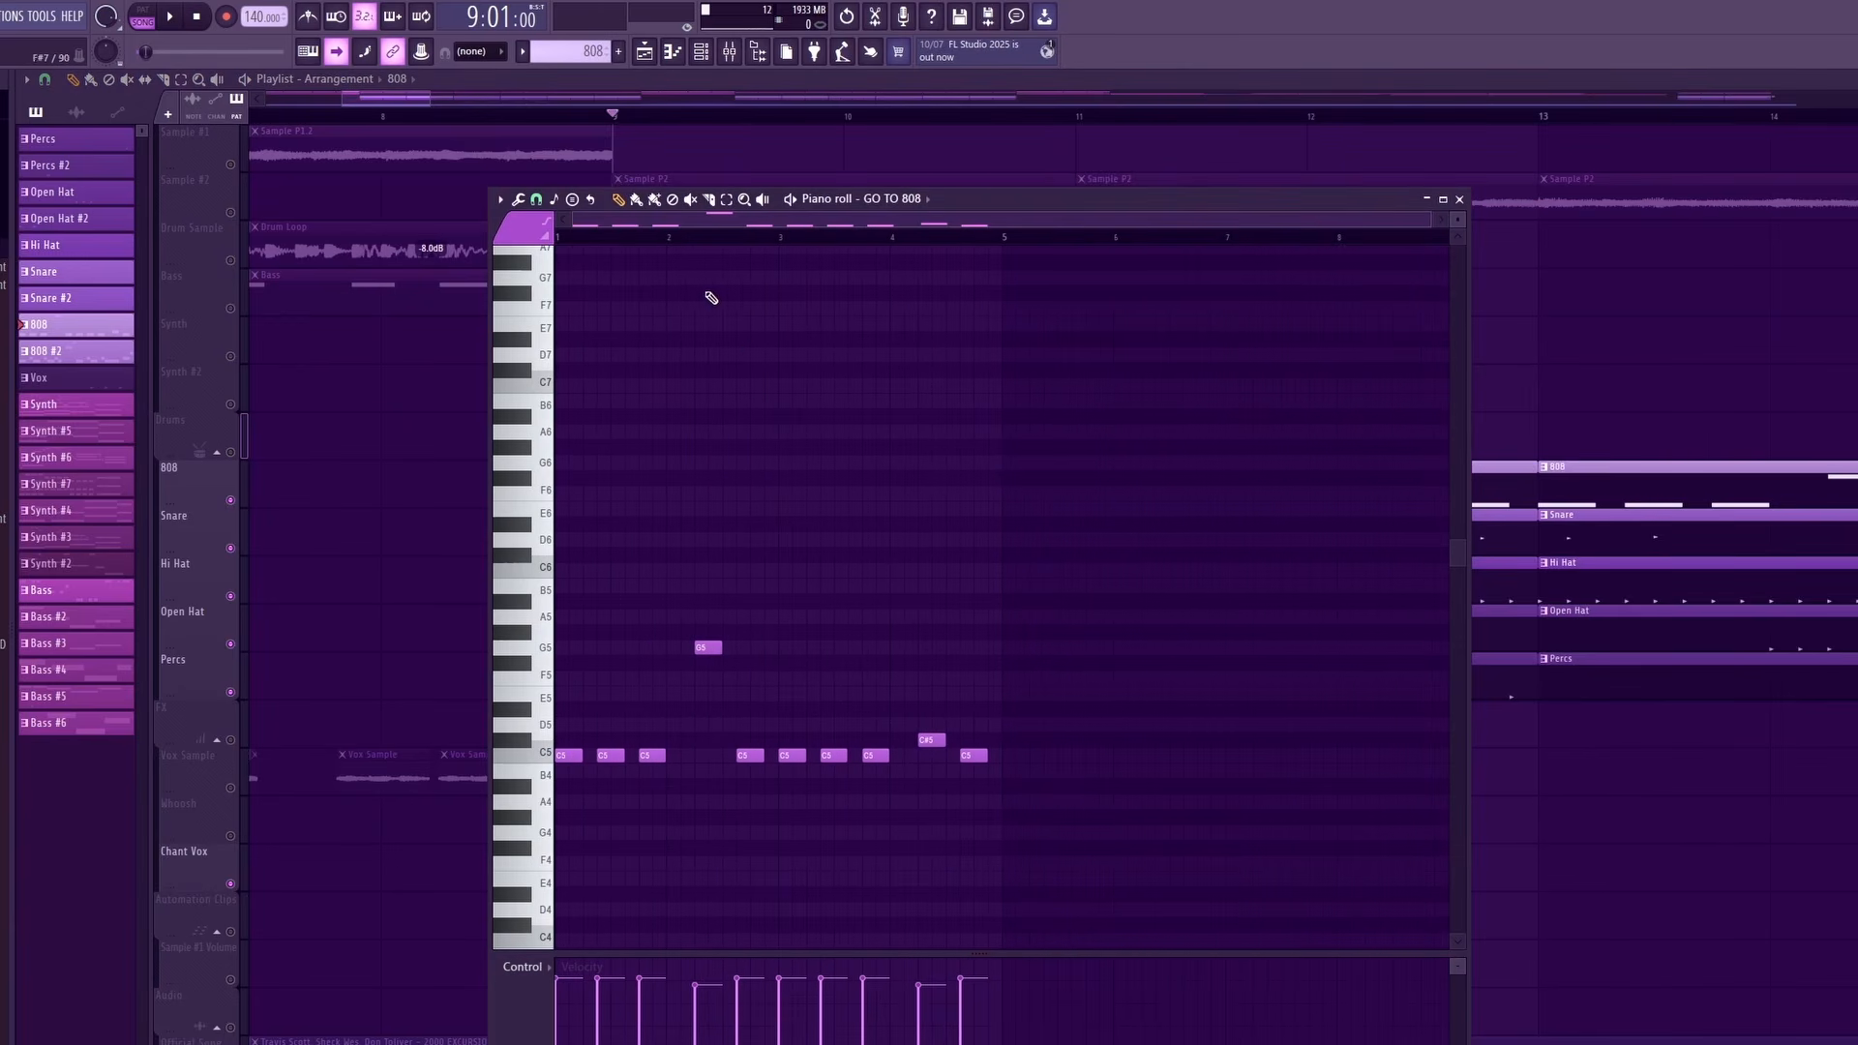
pyautogui.click(1460, 199)
pyautogui.scroll(-5, 1258, 726)
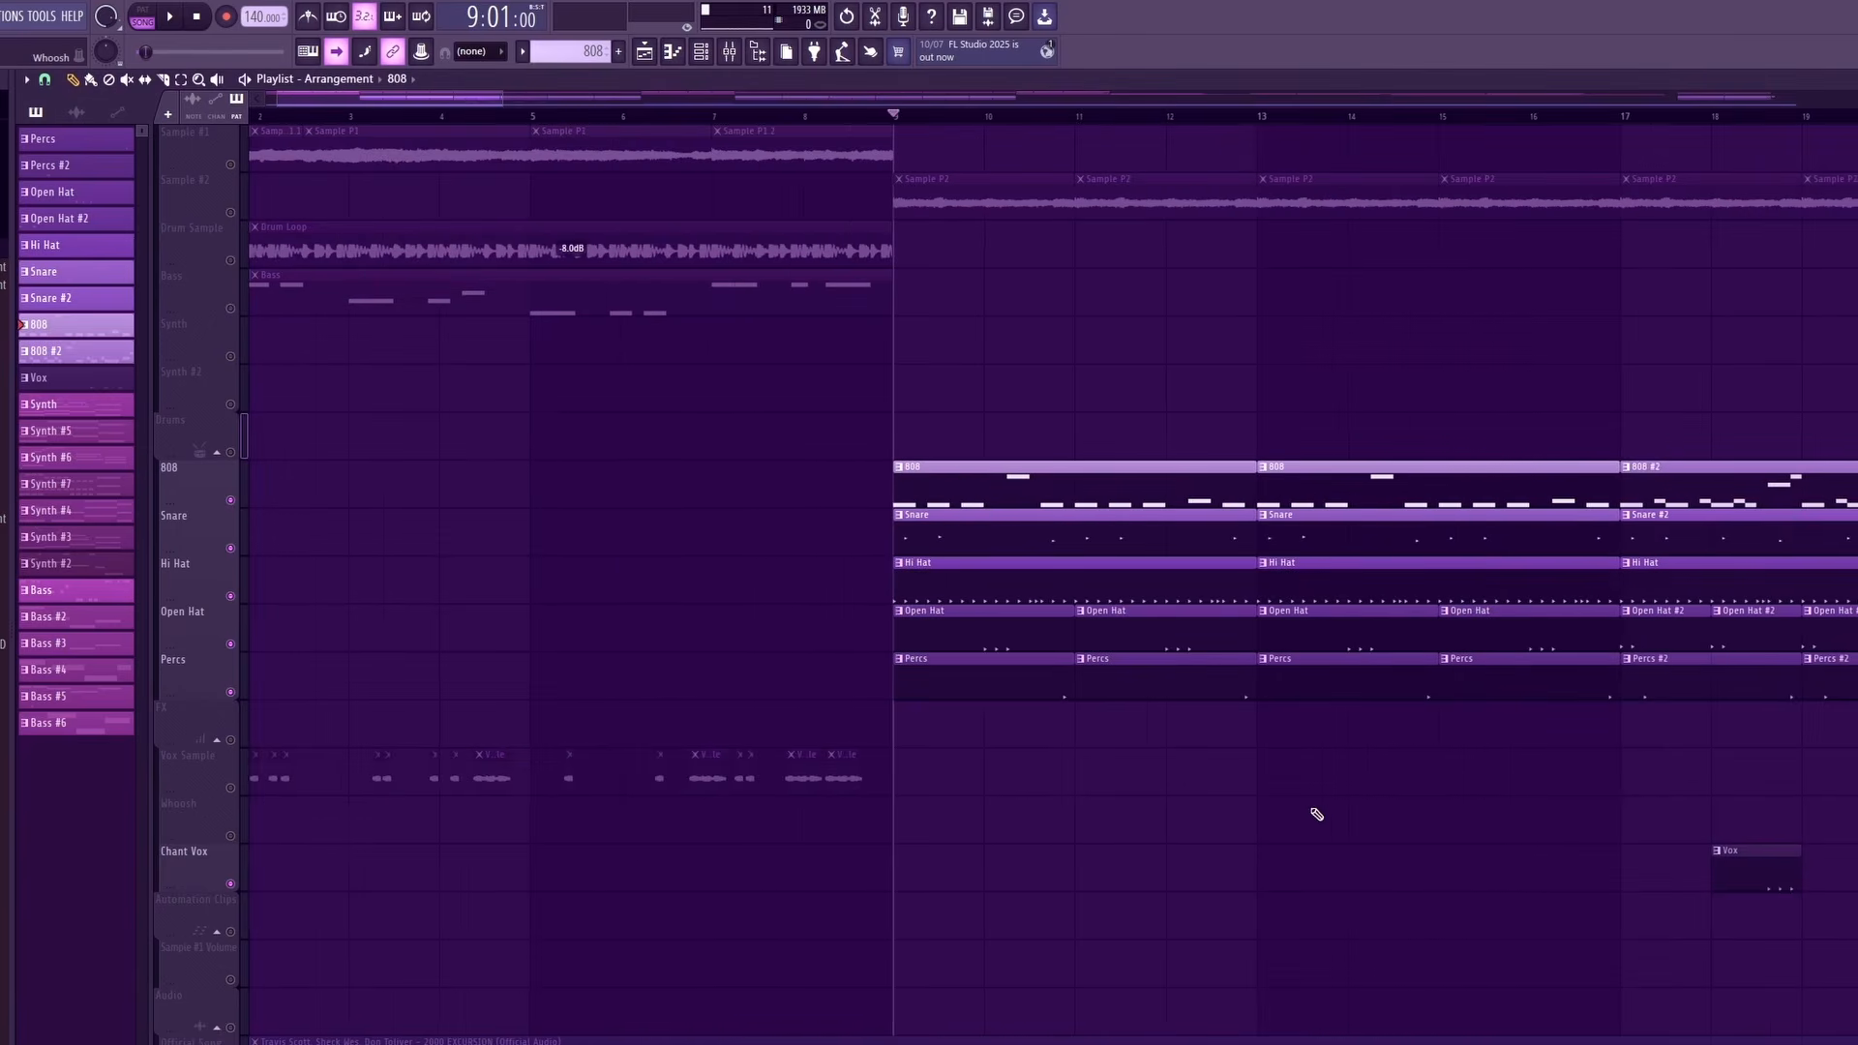
pyautogui.doubleClick(1485, 484)
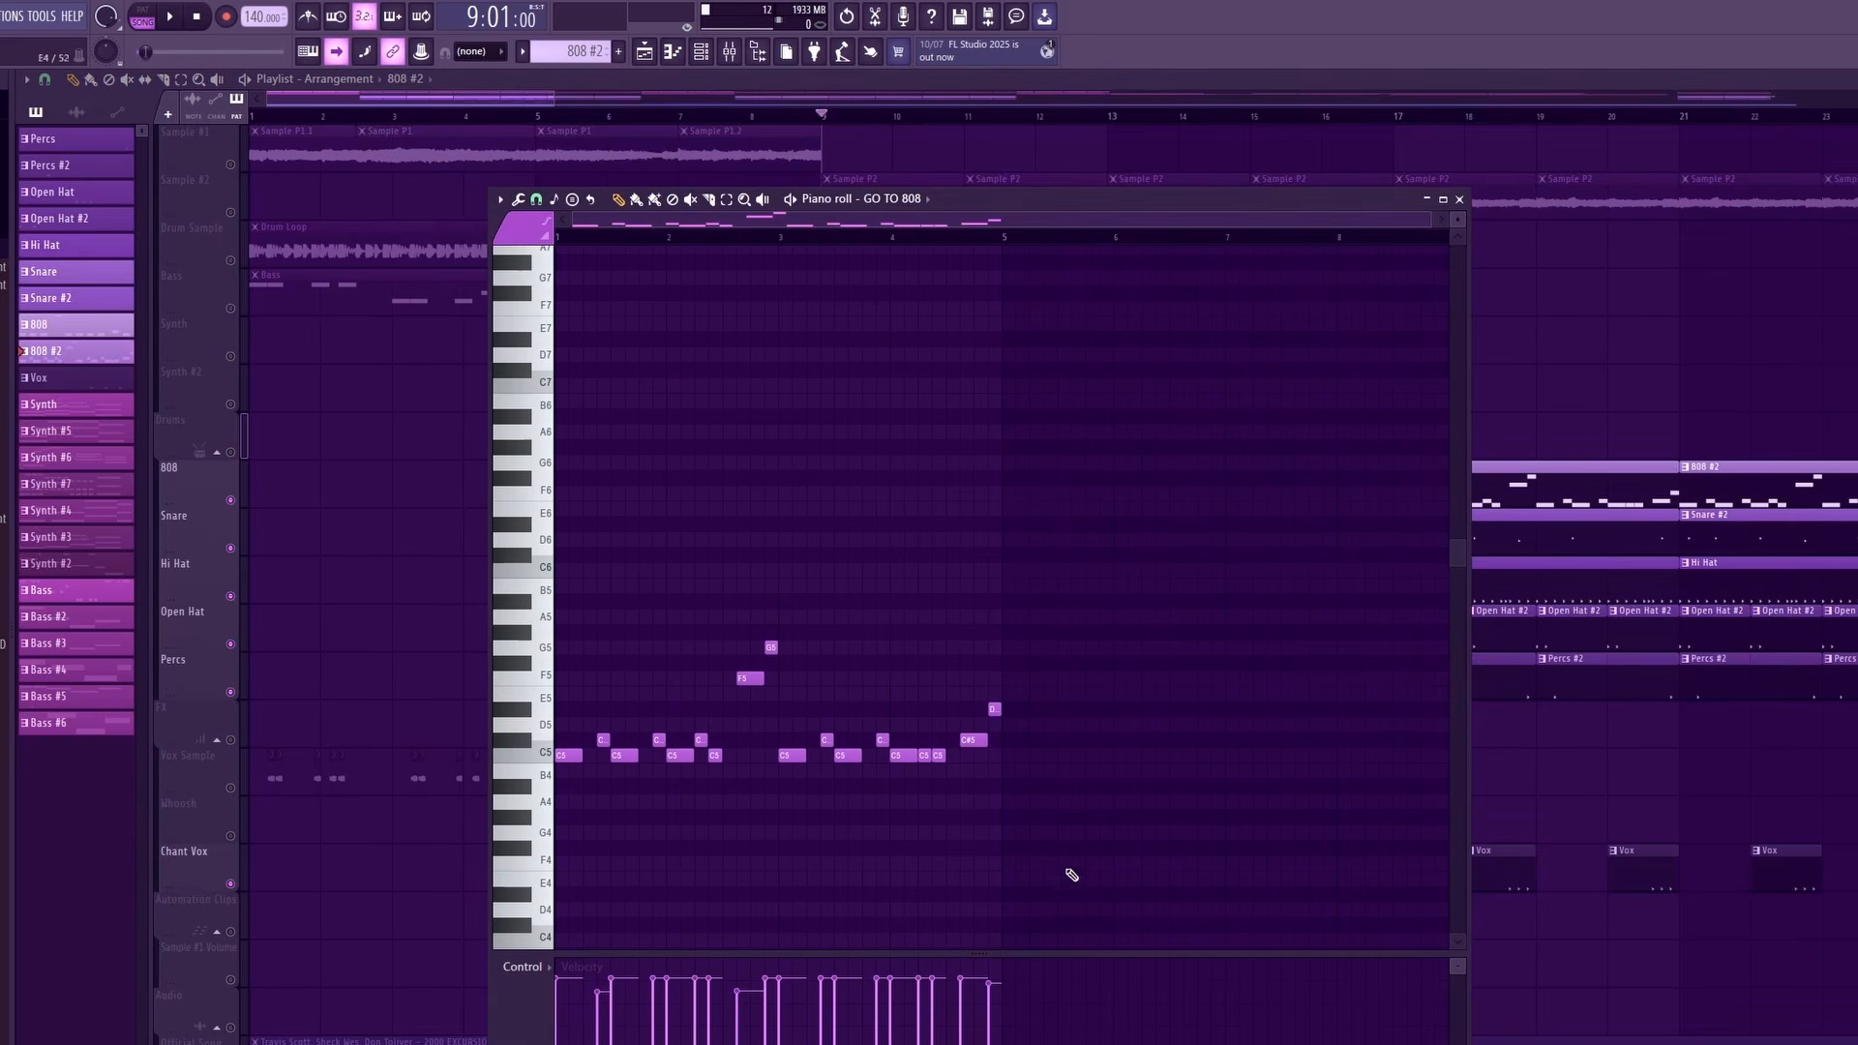
pyautogui.click(1459, 200)
pyautogui.scroll(-6, 1029, 771)
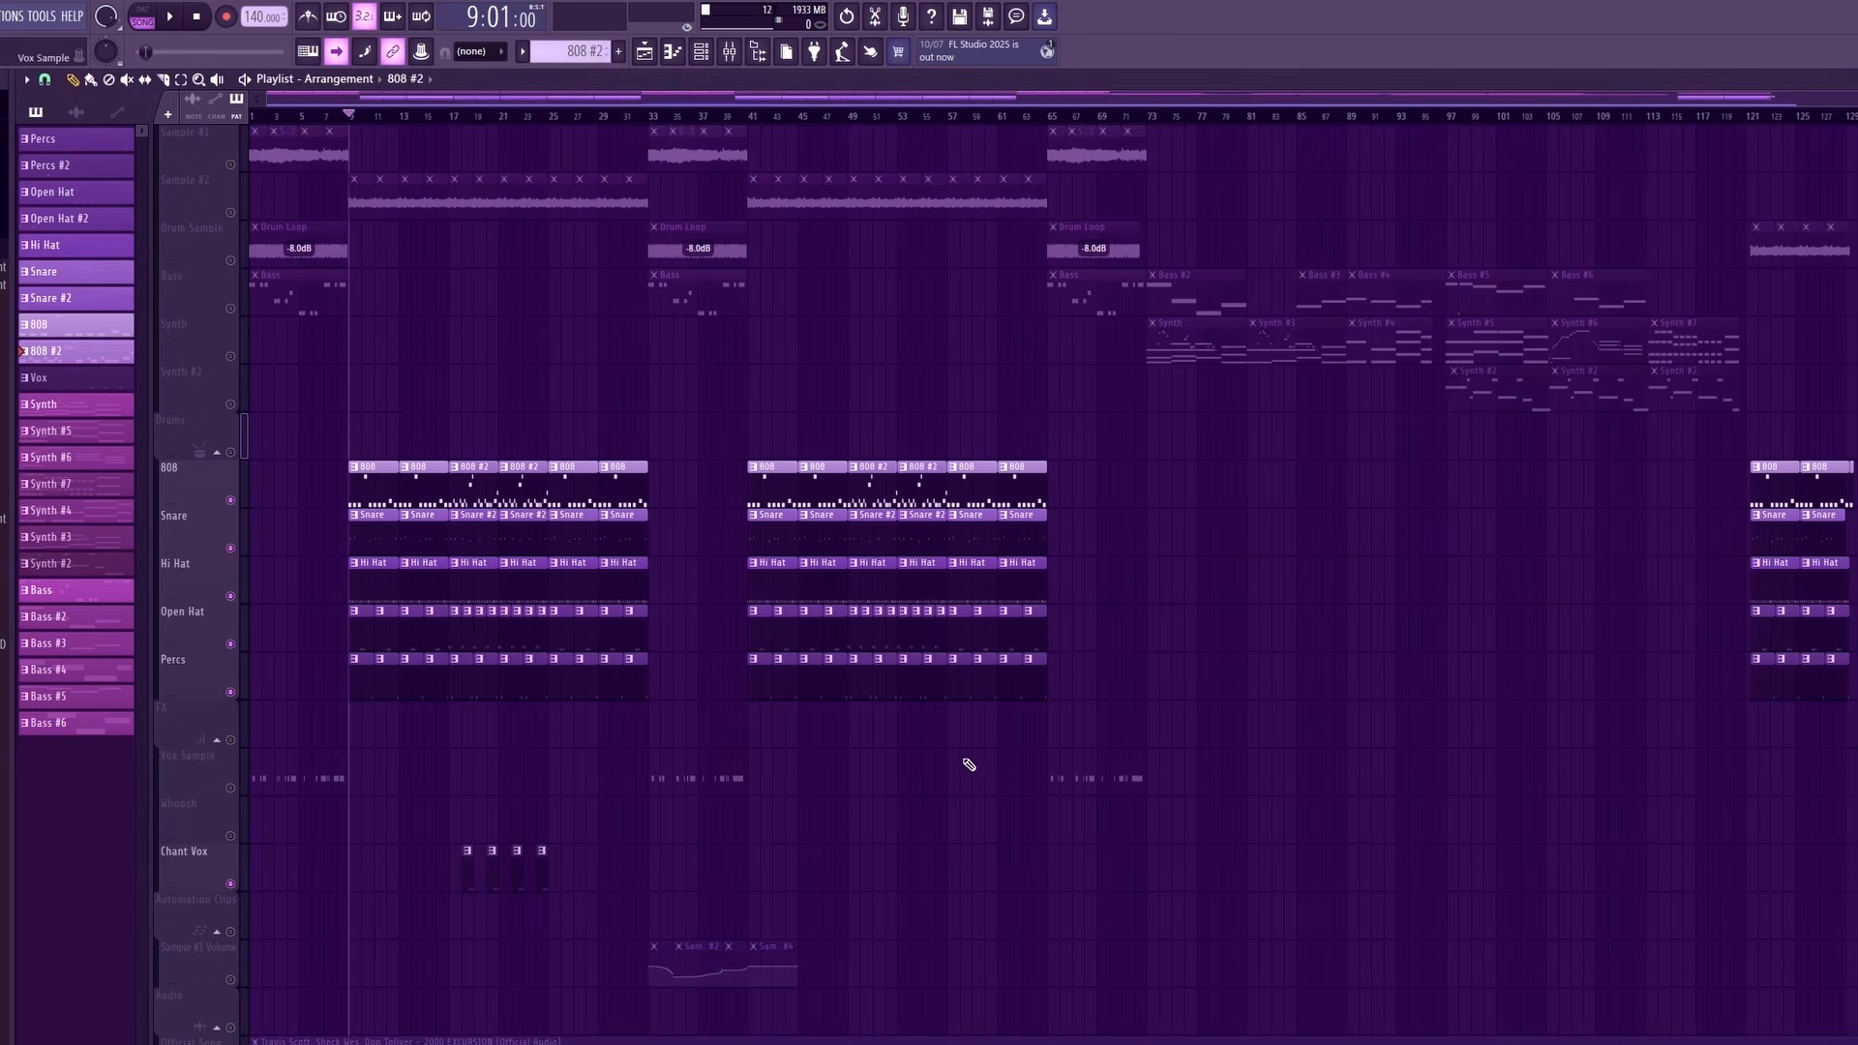
# Review the Snare pattern's notes for both the 2000 EXCURSION Snare #2 and Snare (Madness) #2 channels, then close the piano roll.
pyautogui.scroll(8, 311, 829)
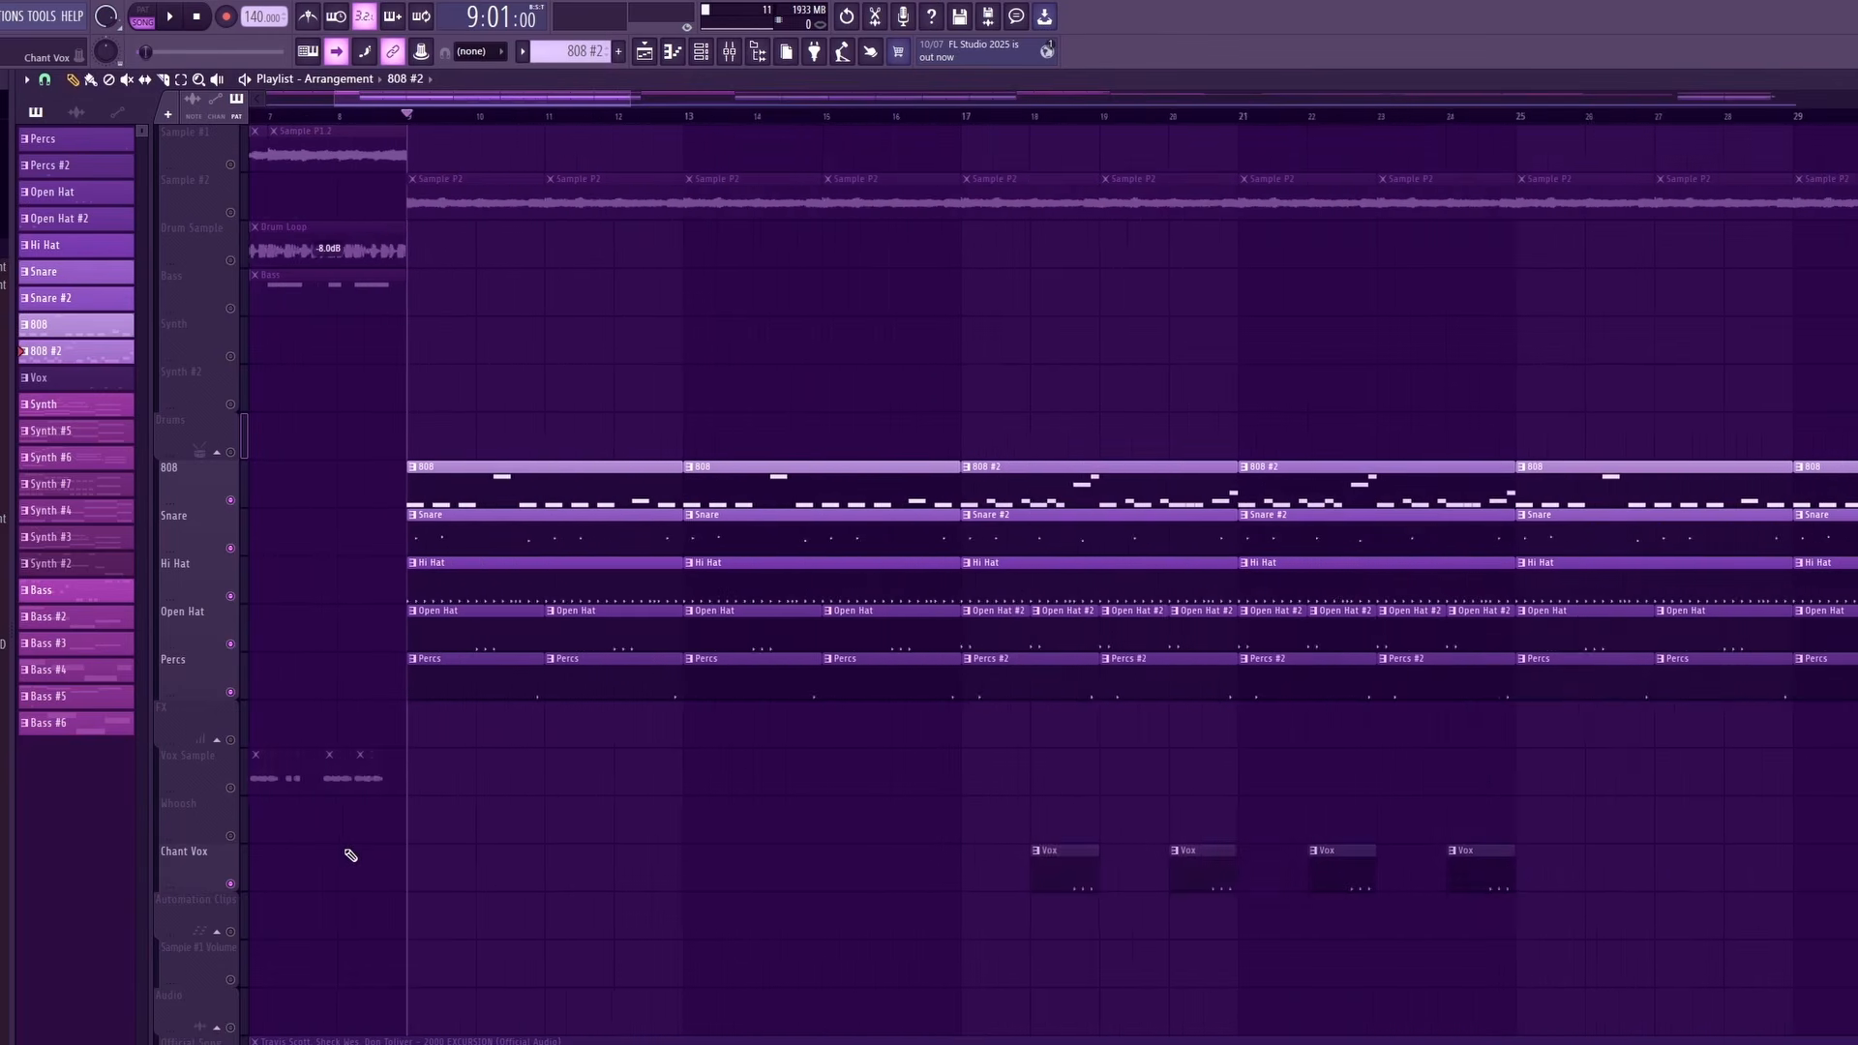
pyautogui.doubleClick(457, 532)
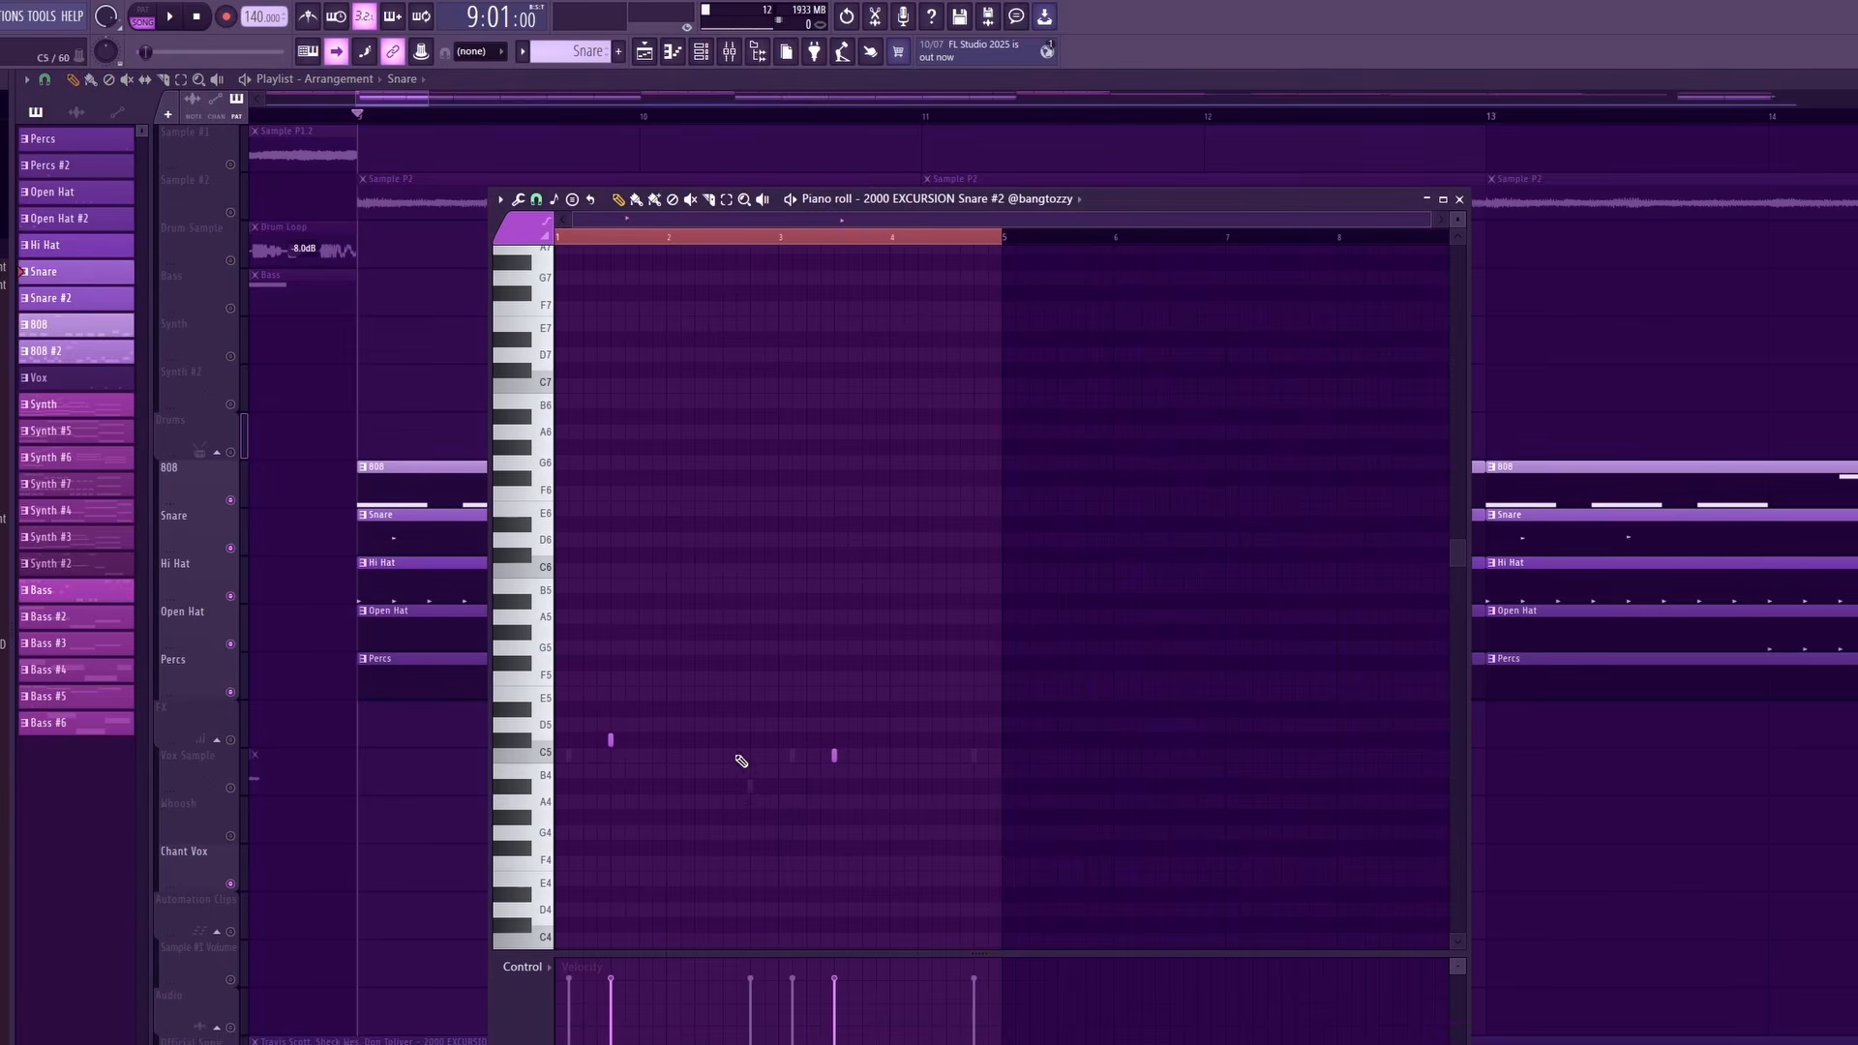
pyautogui.click(964, 904)
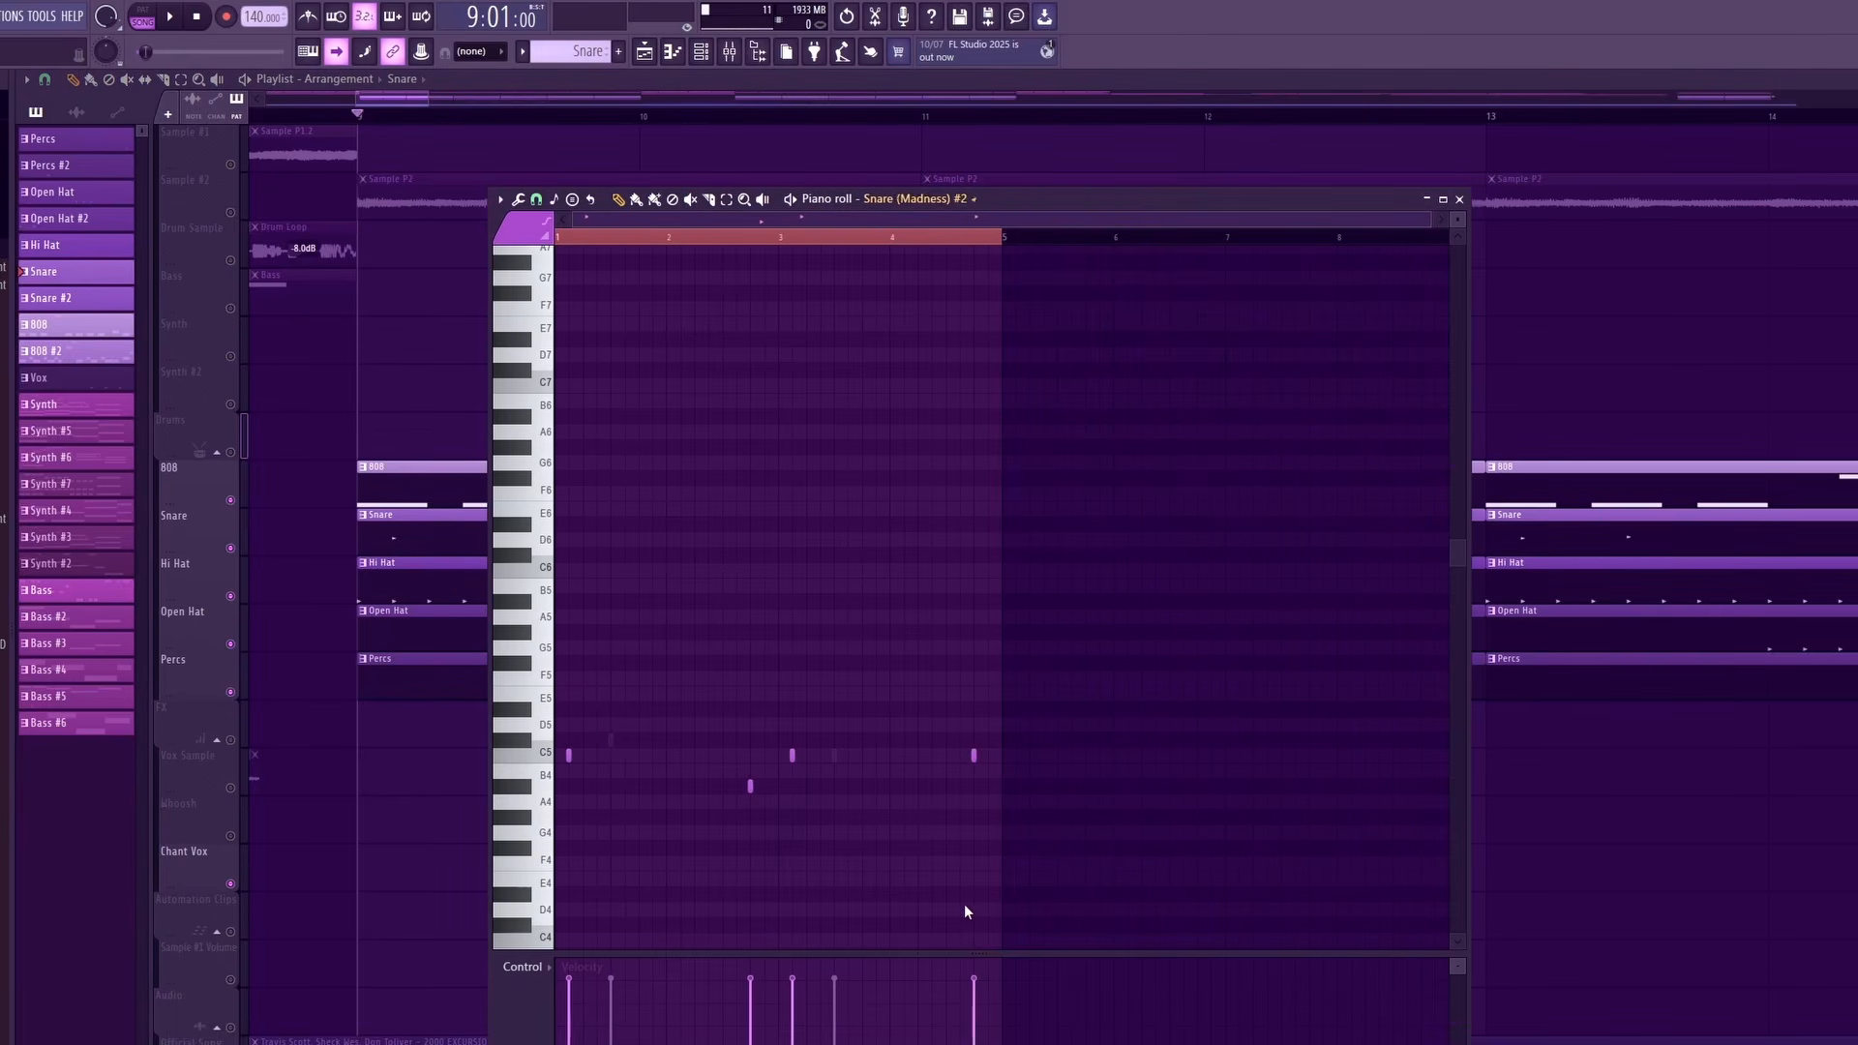
pyautogui.click(1461, 200)
pyautogui.scroll(-8, 439, 817)
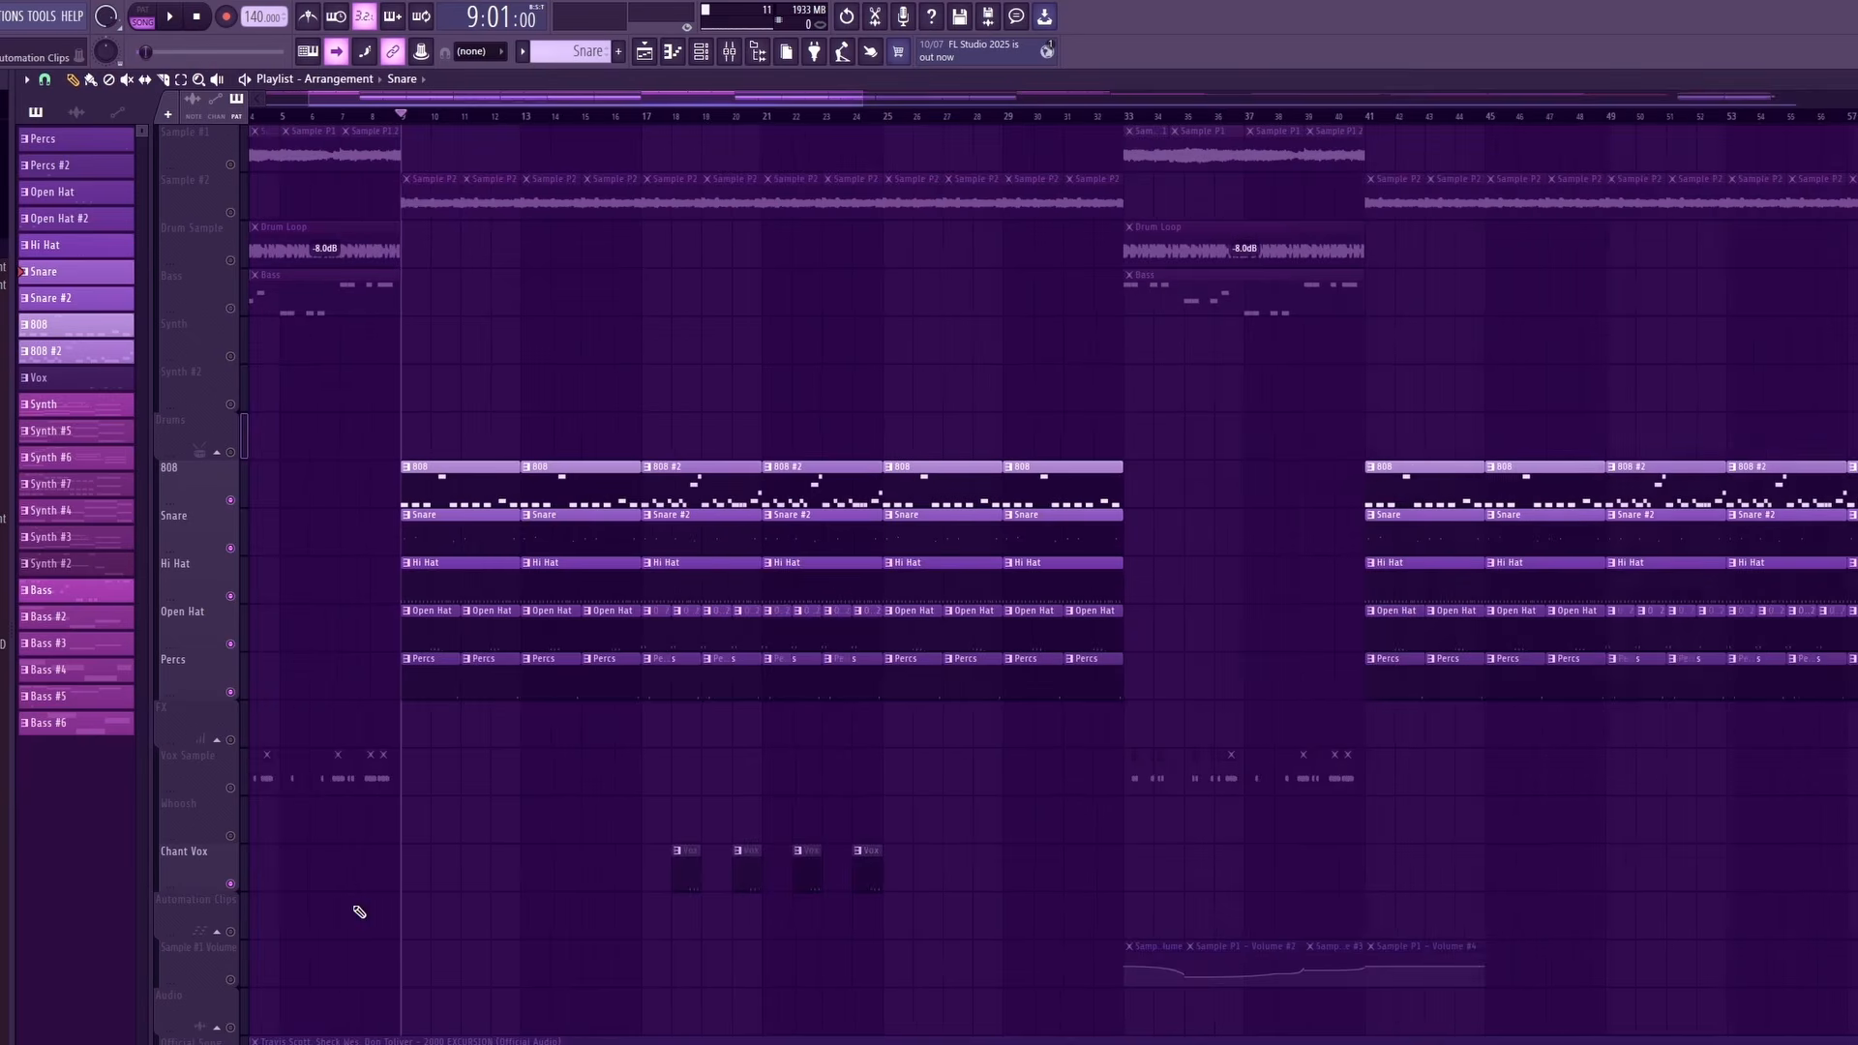
pyautogui.scroll(5, 359, 912)
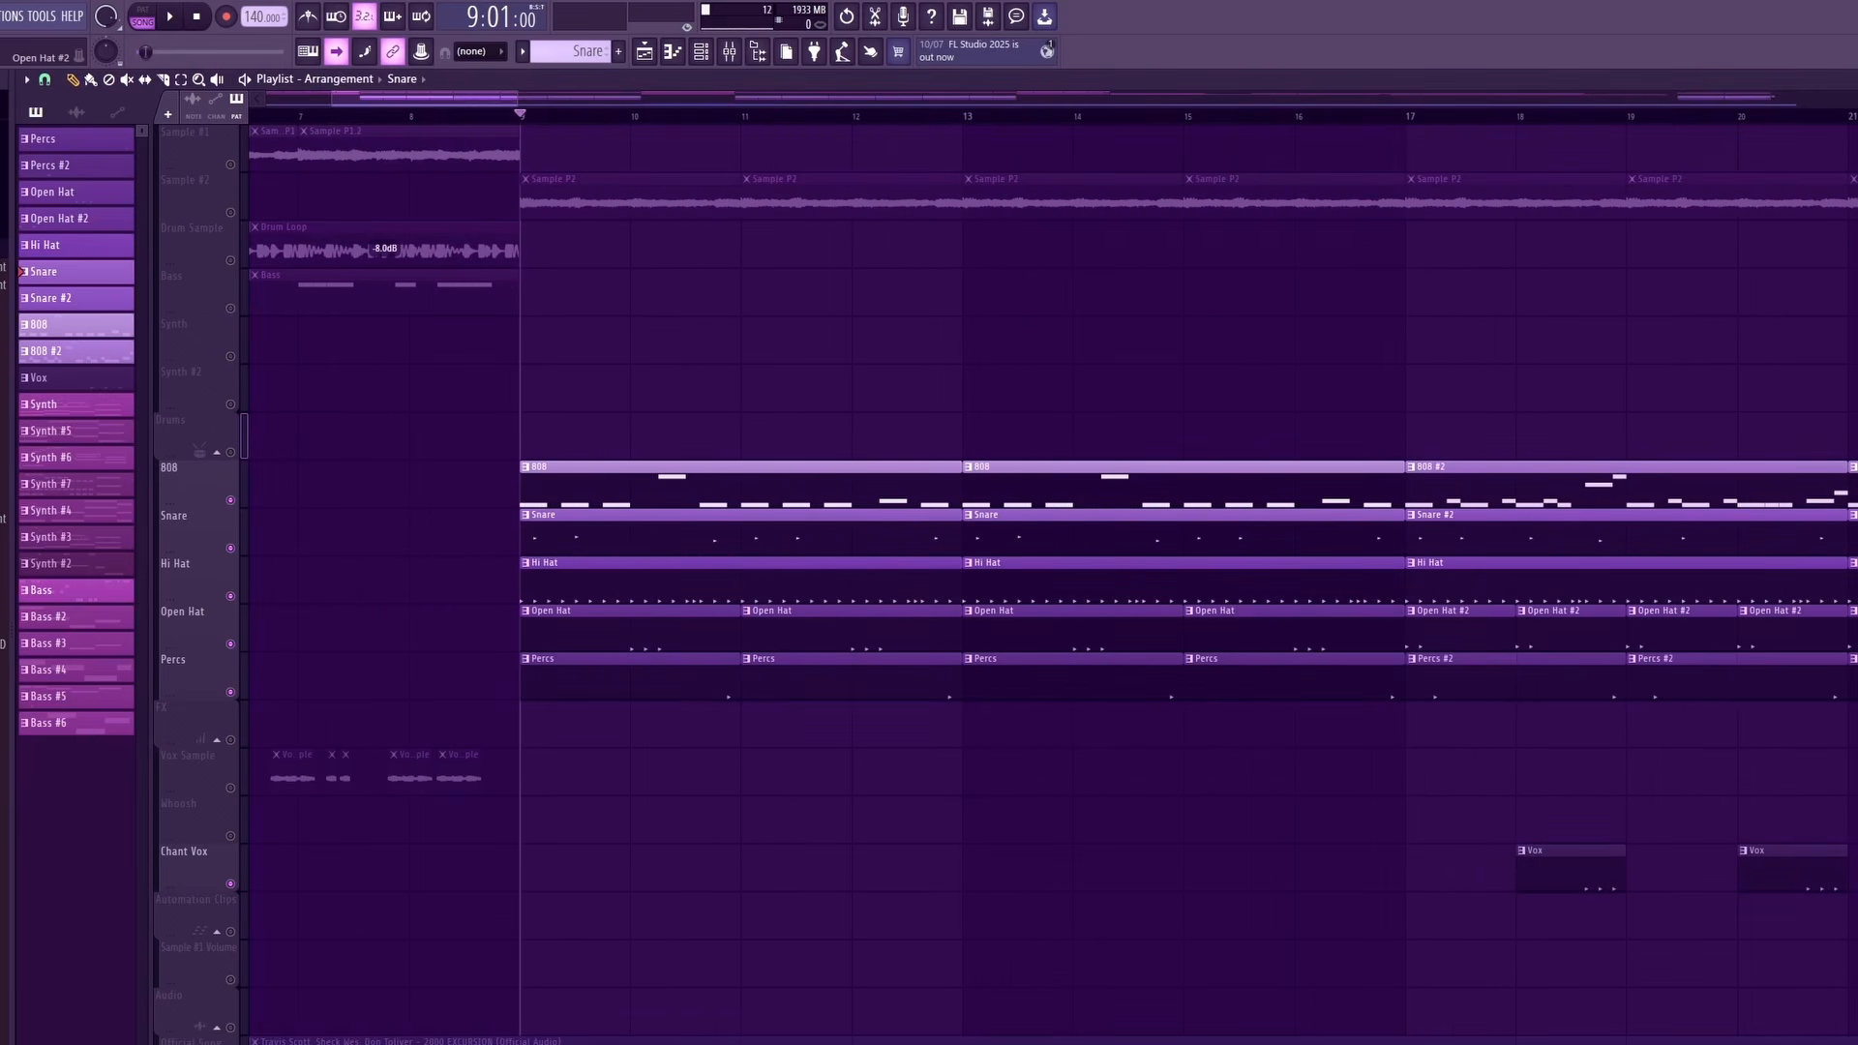
pyautogui.scroll(-5, 490, 780)
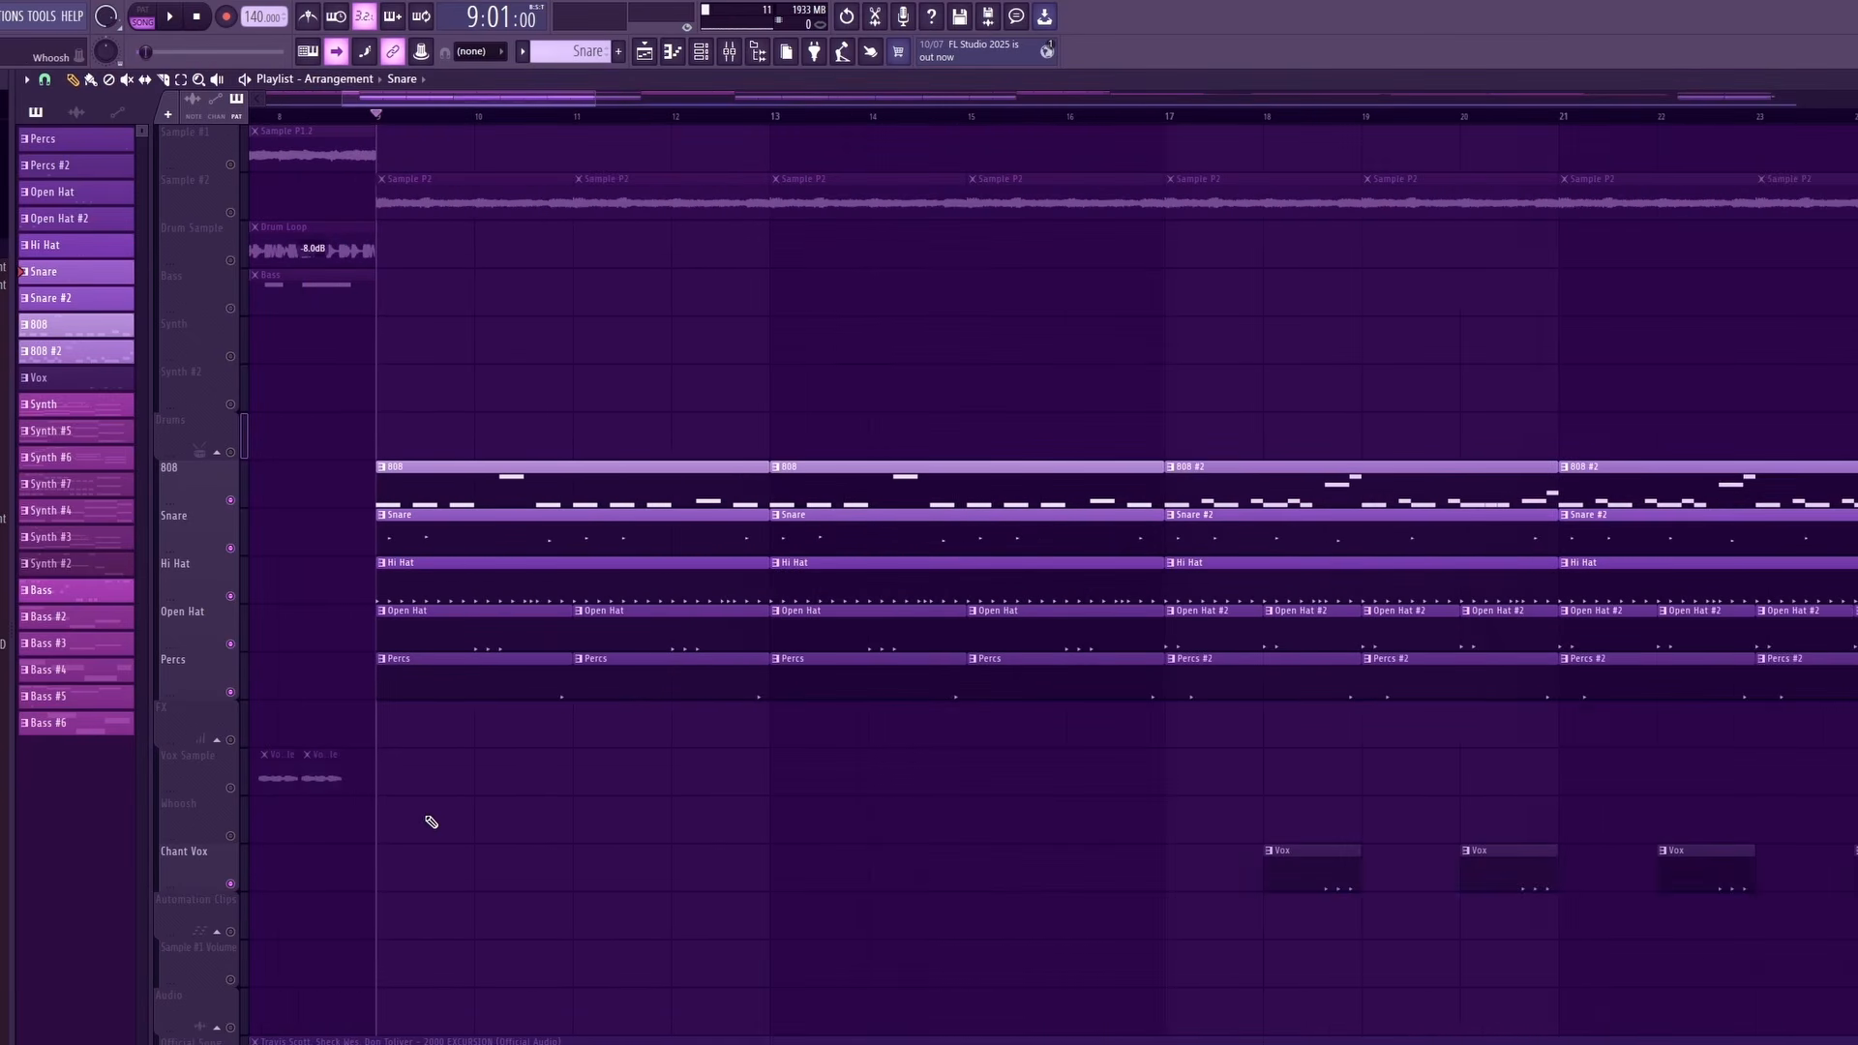
# Play the soloed drum tracks from bar 9 and re-enable the Chant Vox track.
pyautogui.scroll(3, 397, 861)
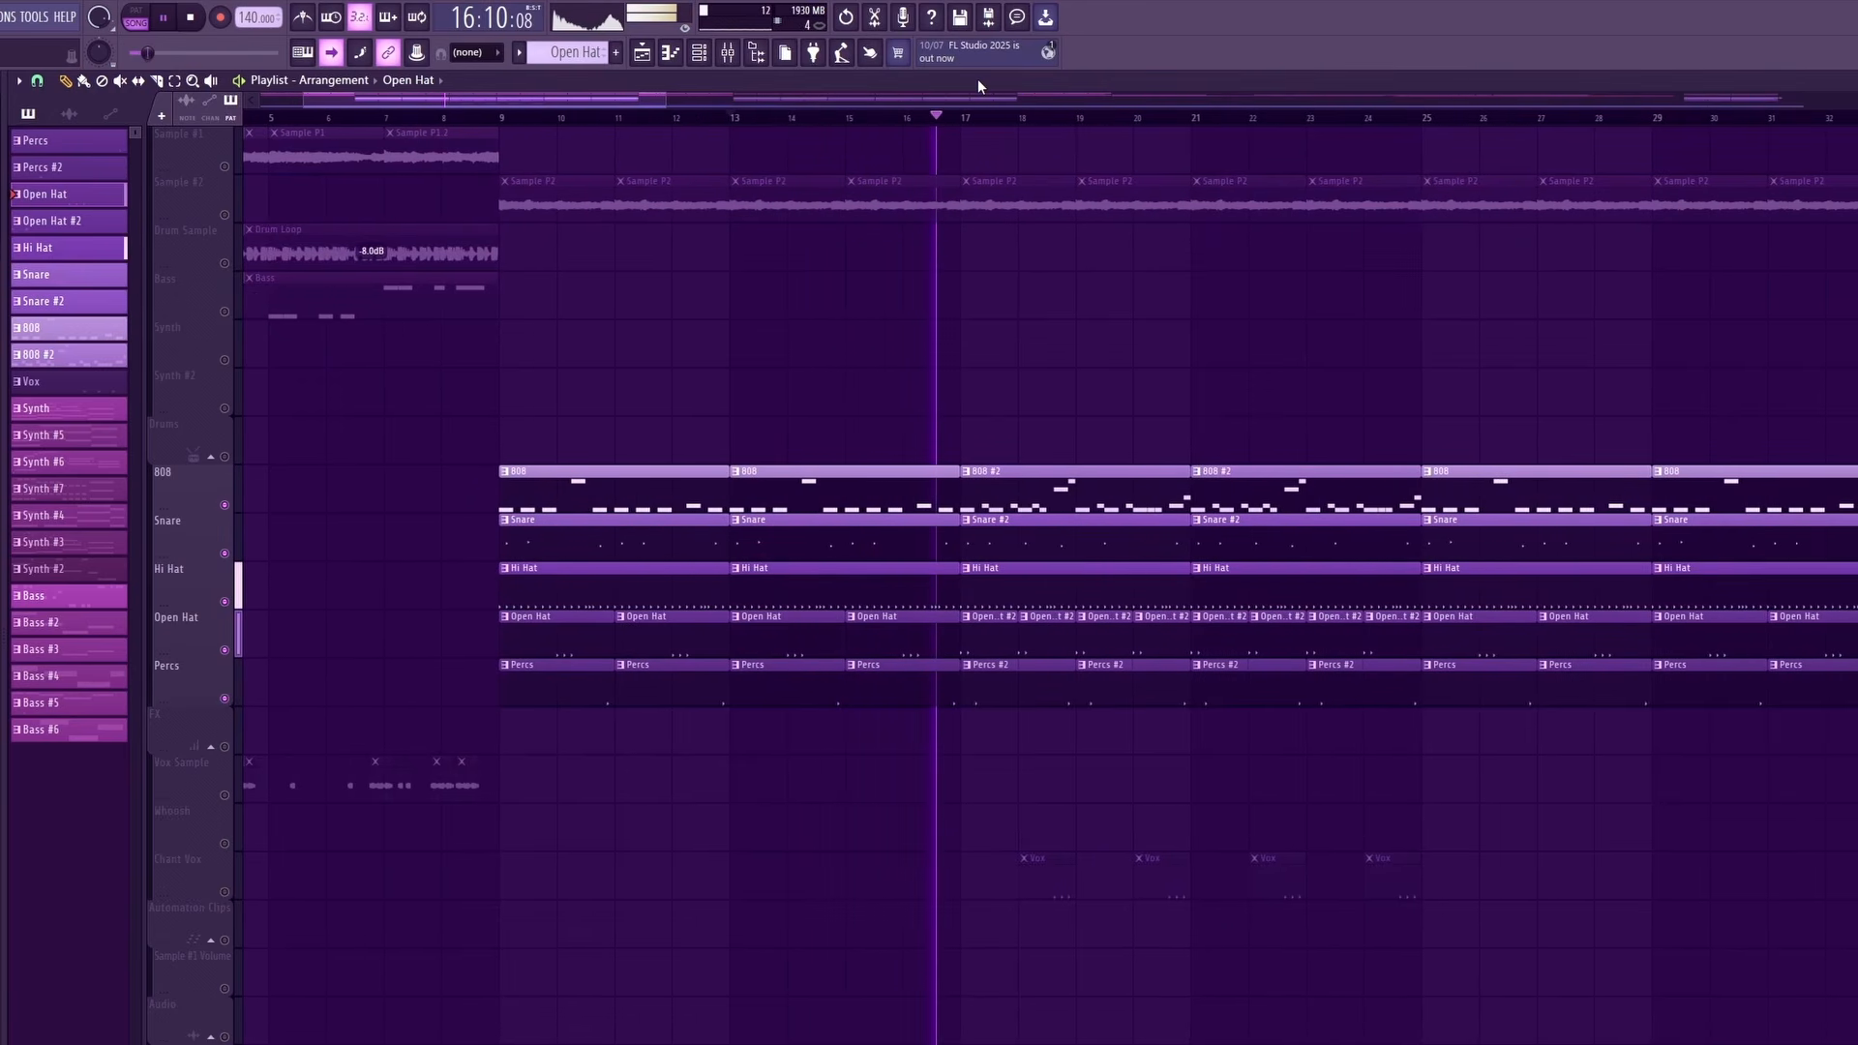
pyautogui.click(225, 892)
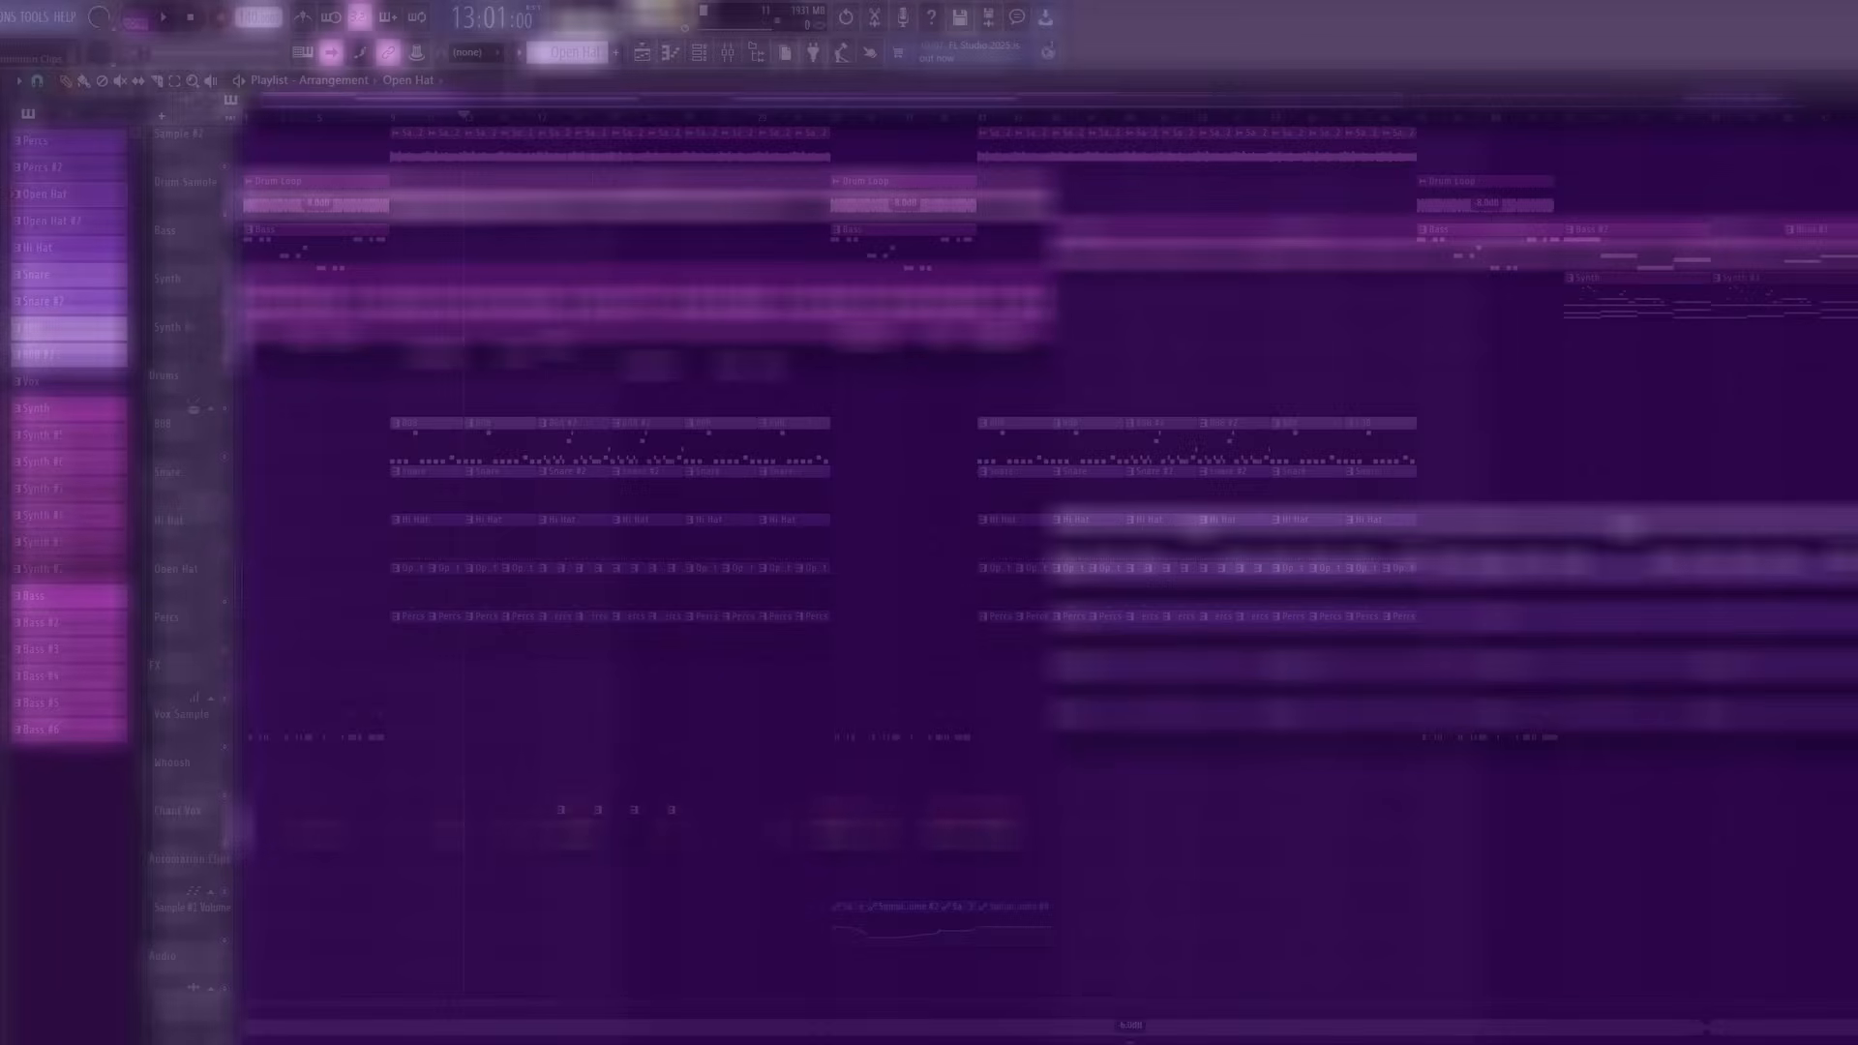
# Open the mixer and inspect the CamelCrusher effect on the 808 insert, closing the plugin window again.
pyautogui.press('F9')
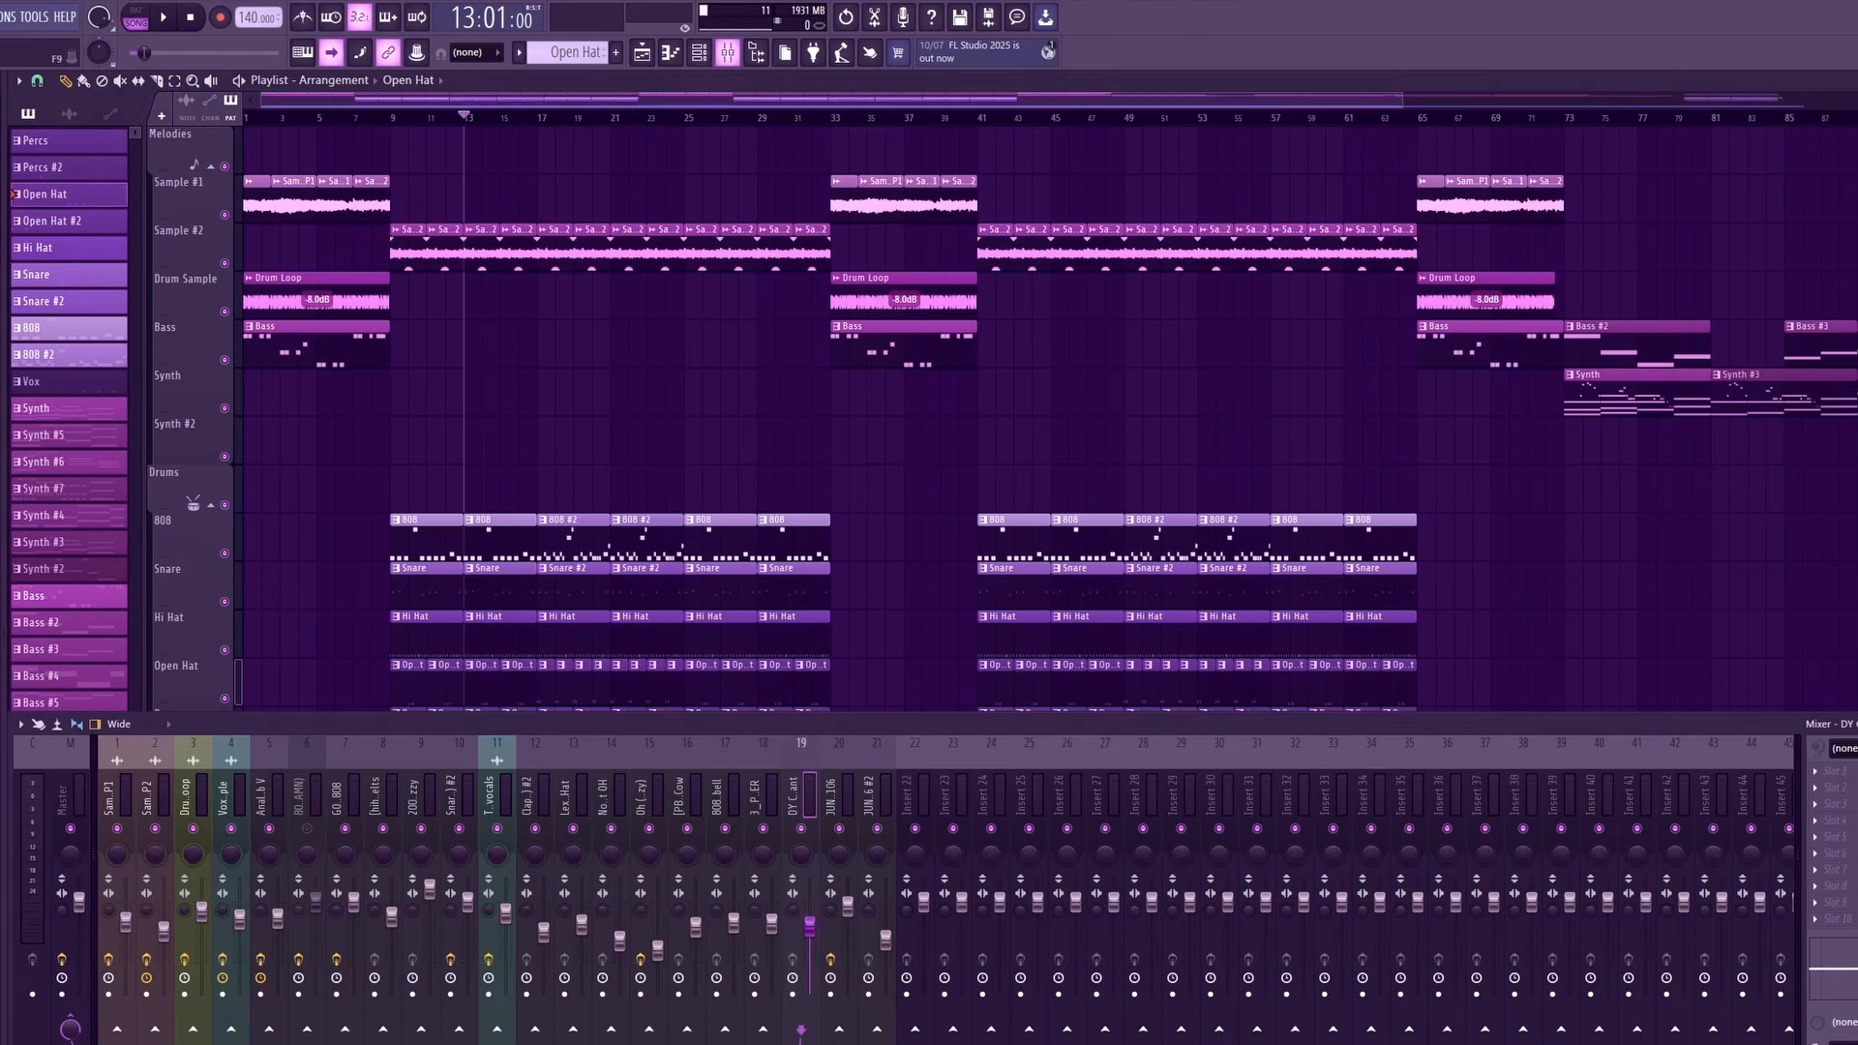
pyautogui.click(151, 782)
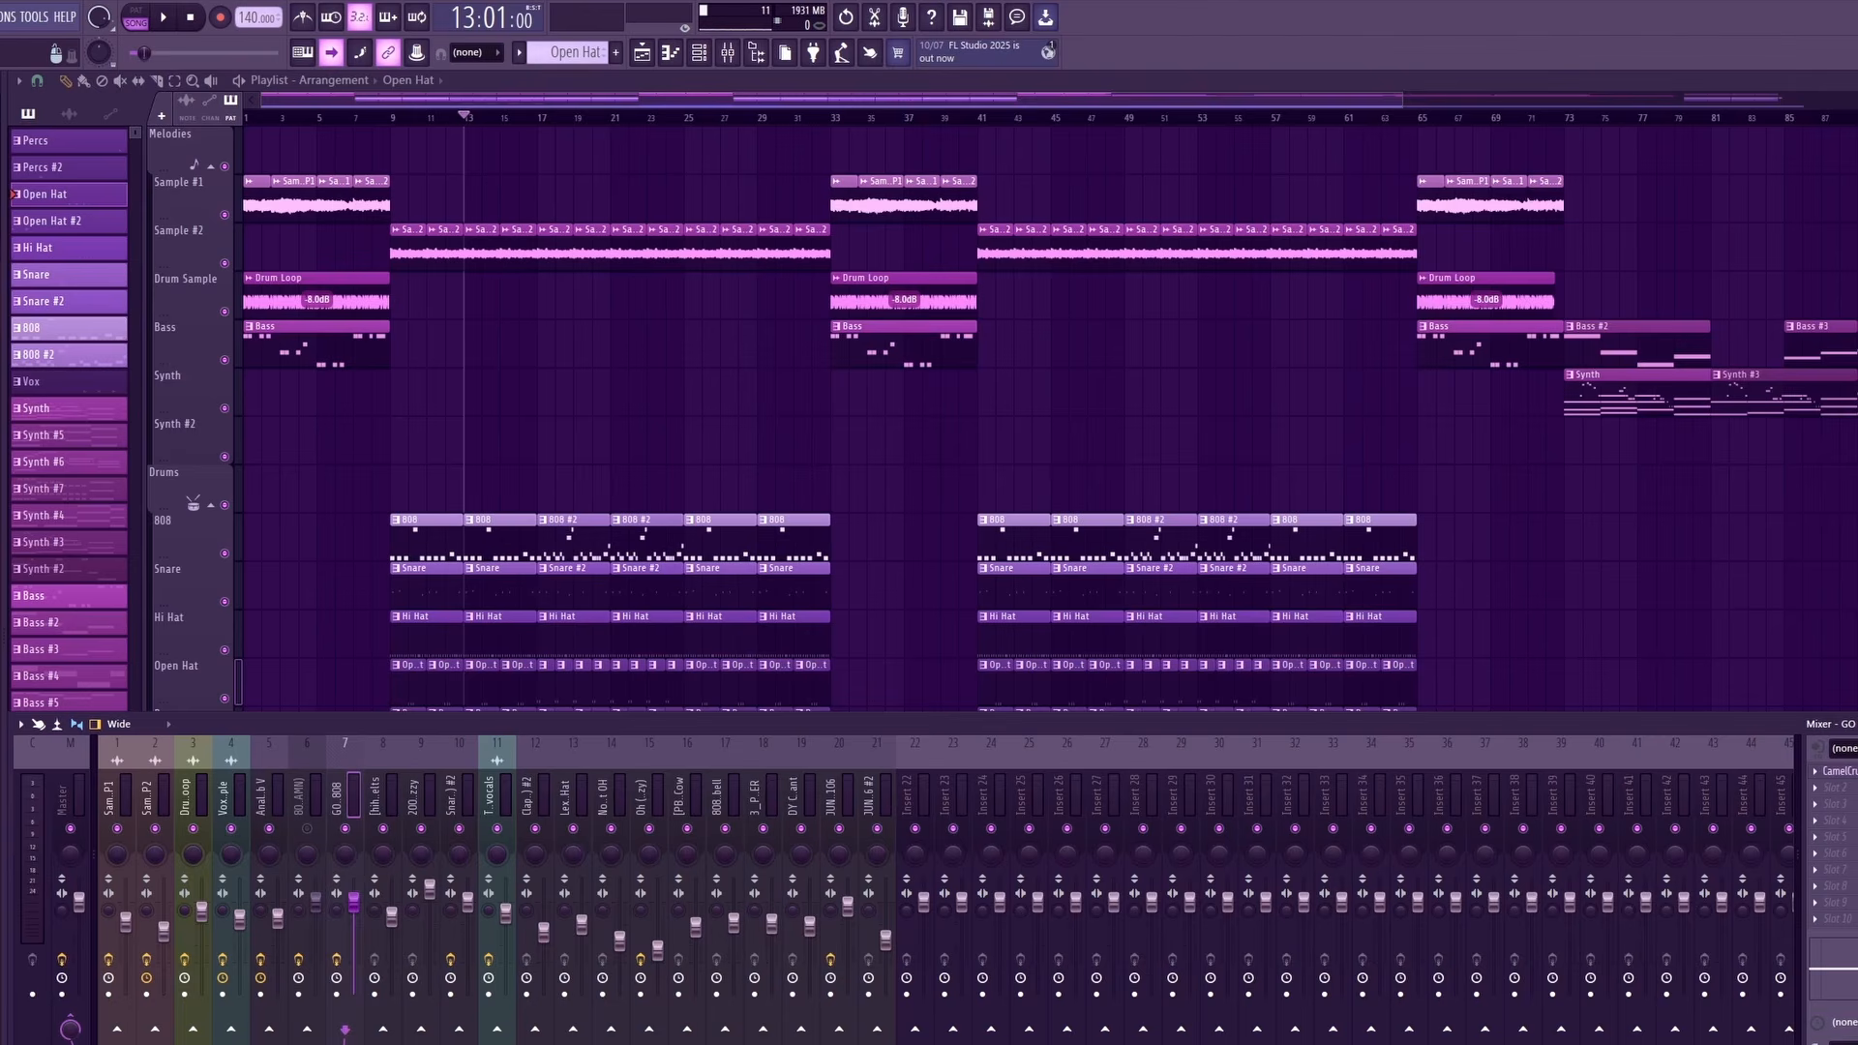
pyautogui.click(1840, 772)
pyautogui.click(310, 161)
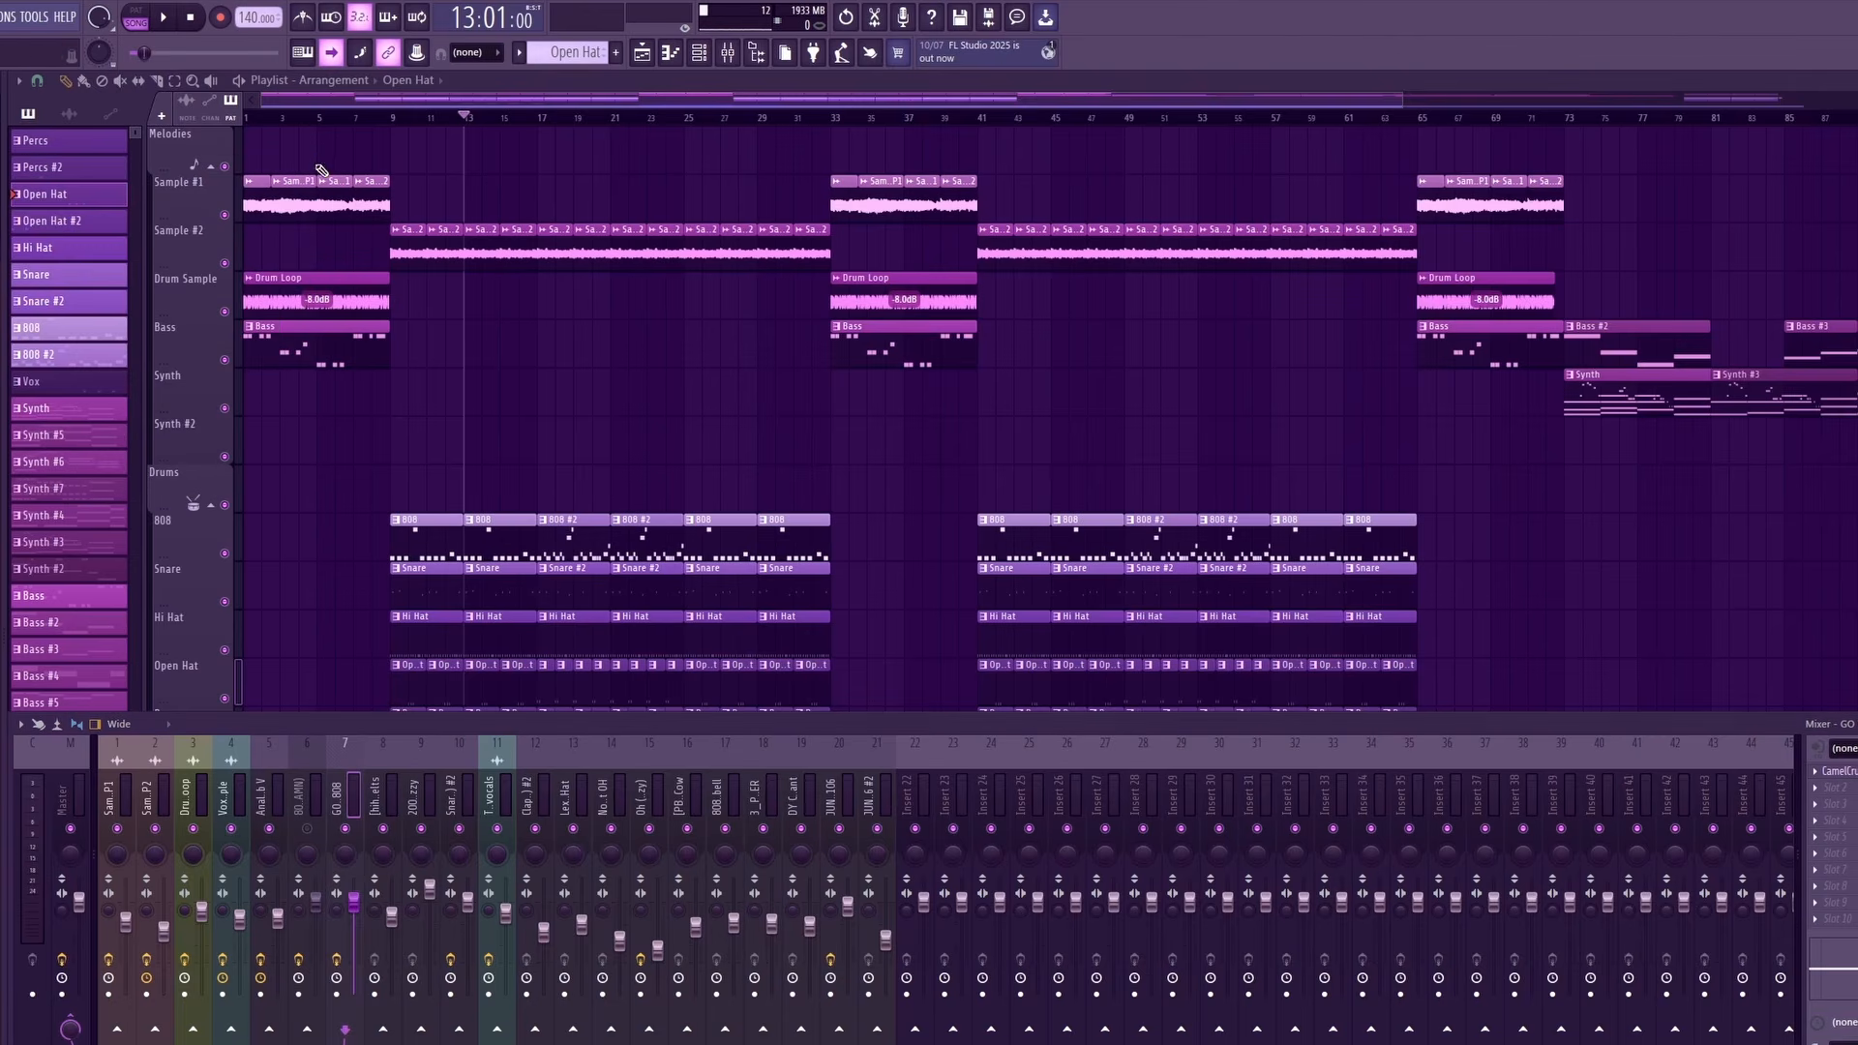
# Inspect the Fruity parametric EQ on the Snare #2 insert, check the remaining drum inserts, and close the mixer.
pyautogui.click(387, 784)
pyautogui.click(422, 781)
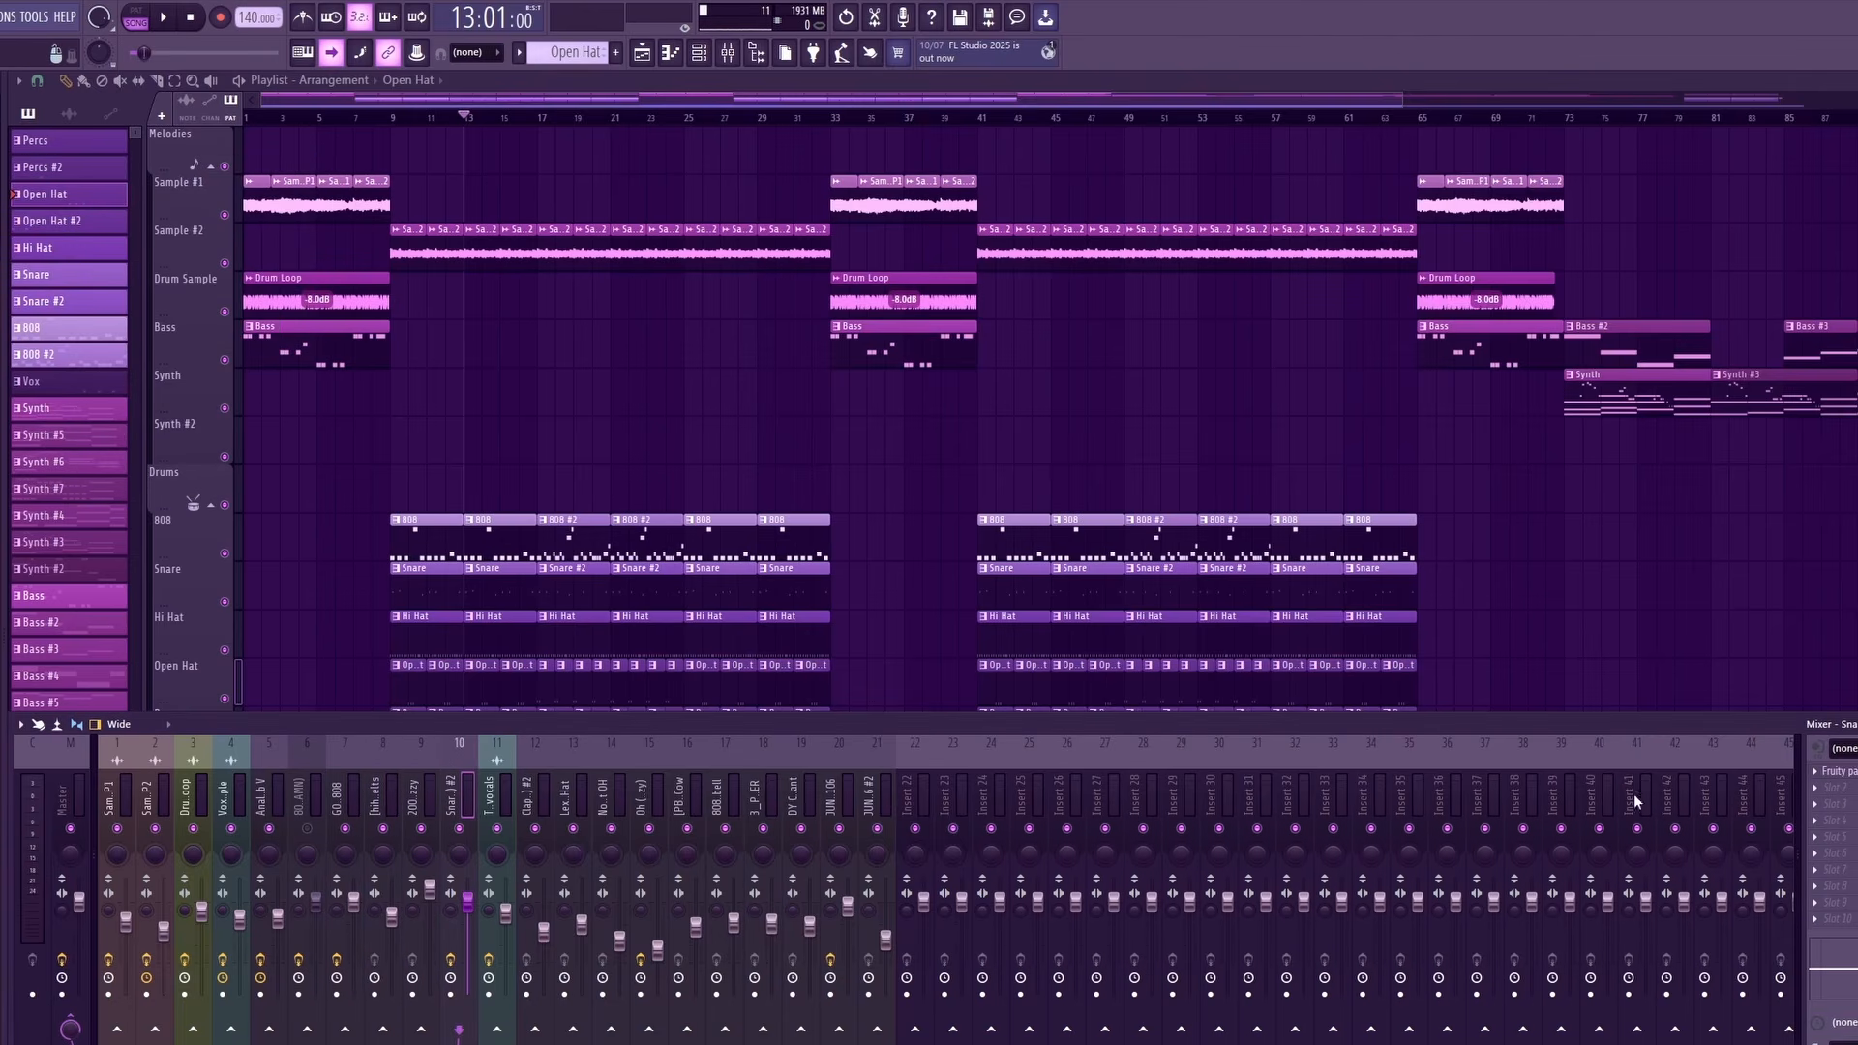
pyautogui.click(1848, 772)
pyautogui.click(783, 327)
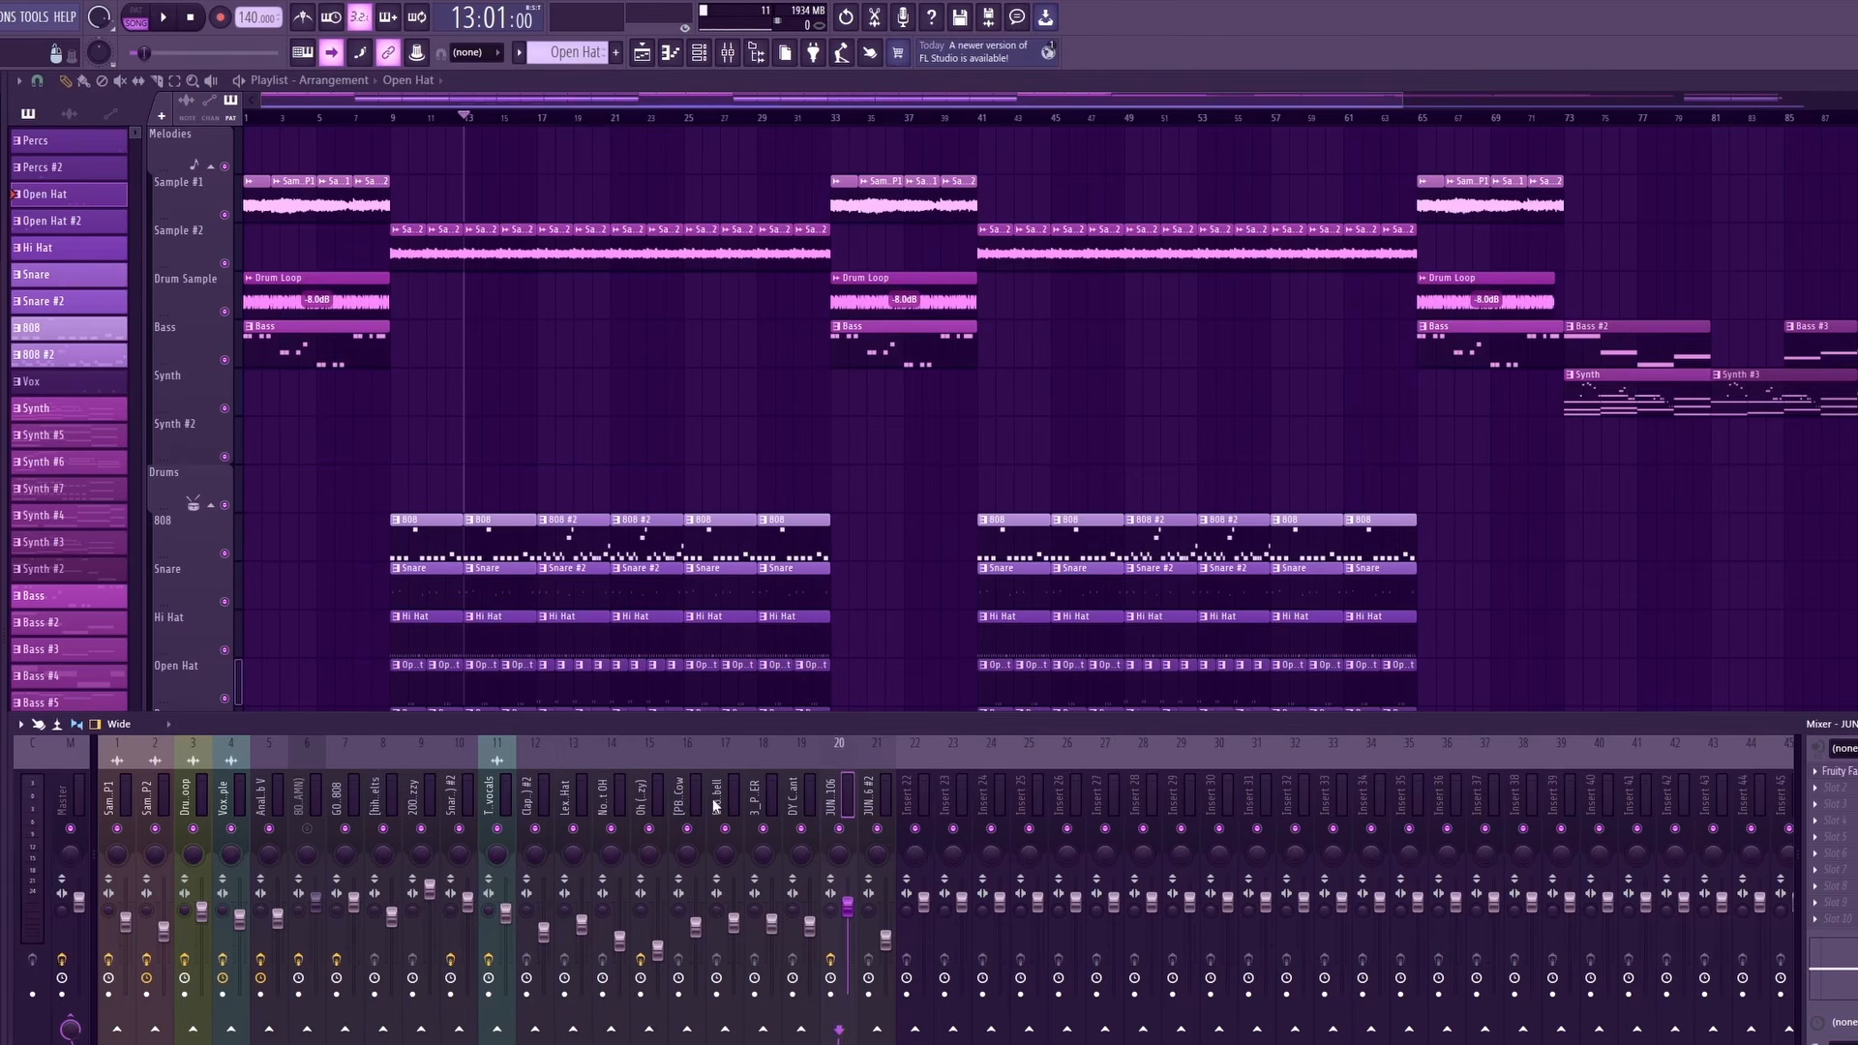
pyautogui.press('F9')
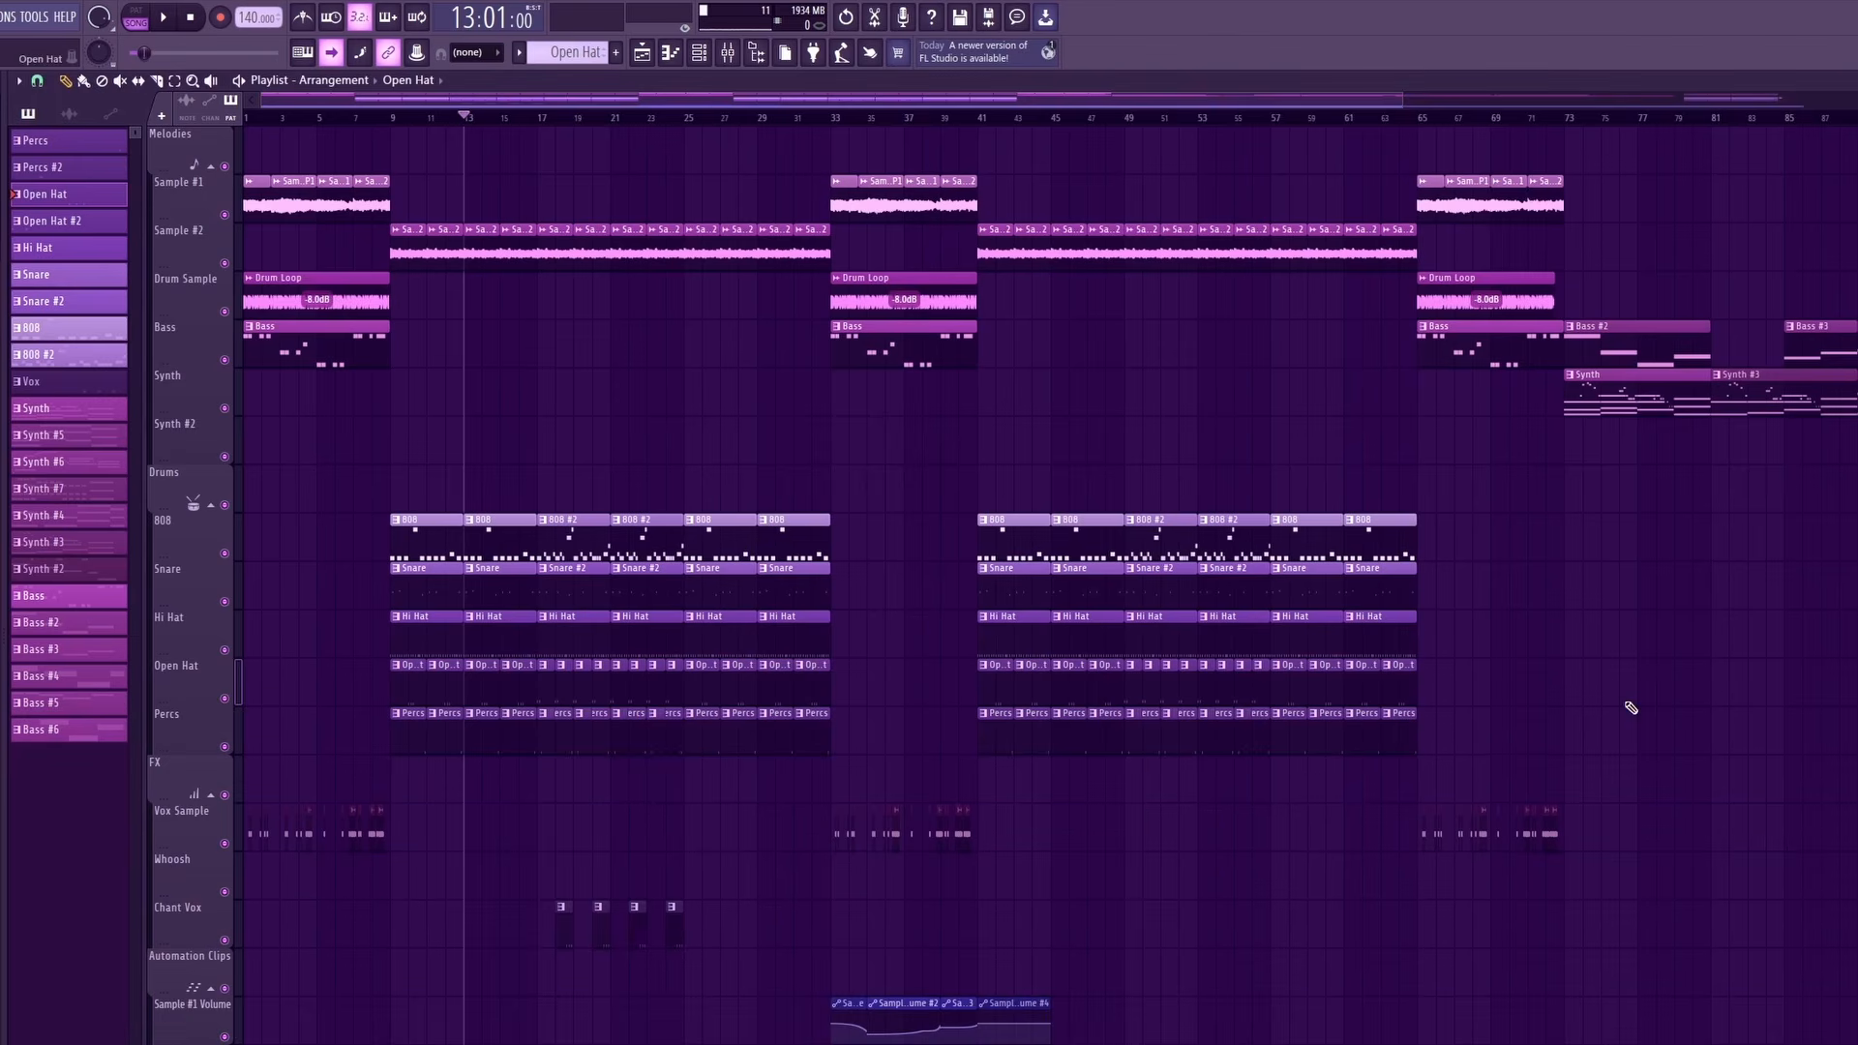
# Examine the clips and Sample #1 volume automation between bars 33 and 41, then view the whole arrangement.
pyautogui.scroll(5, 906, 908)
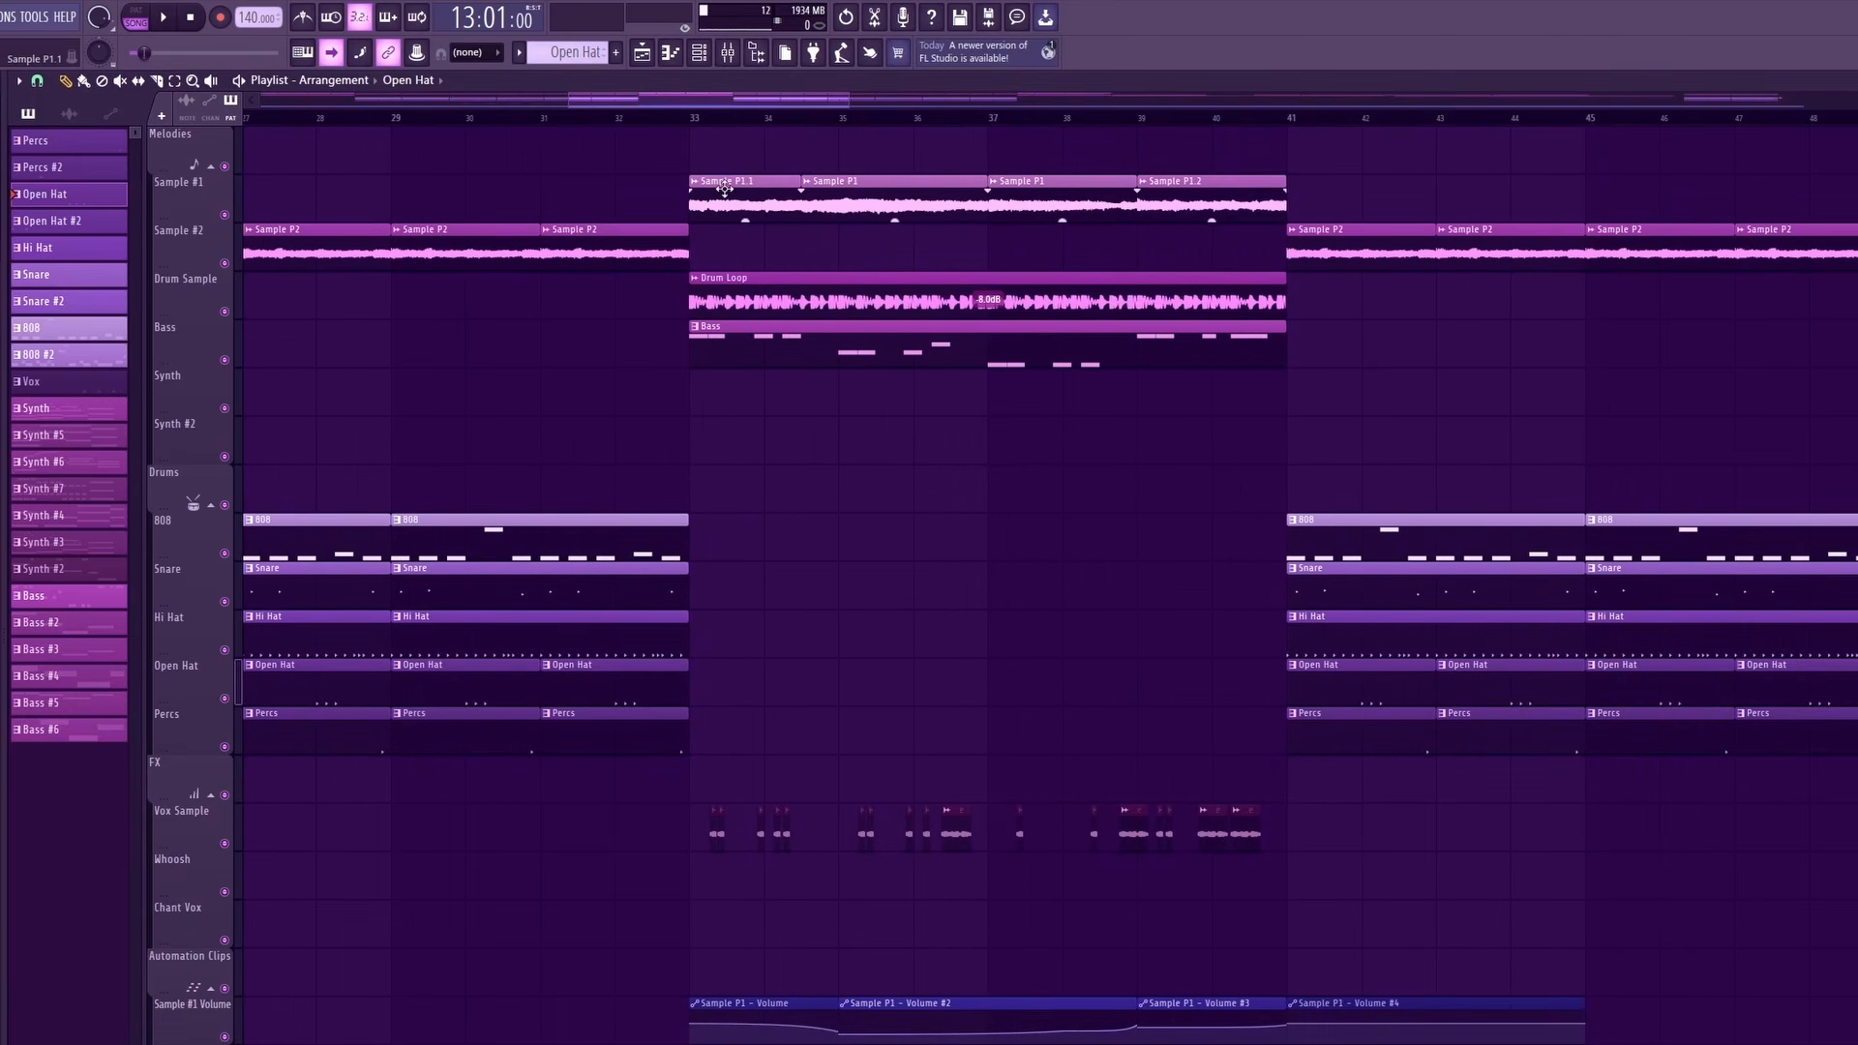
pyautogui.scroll(-7, 834, 684)
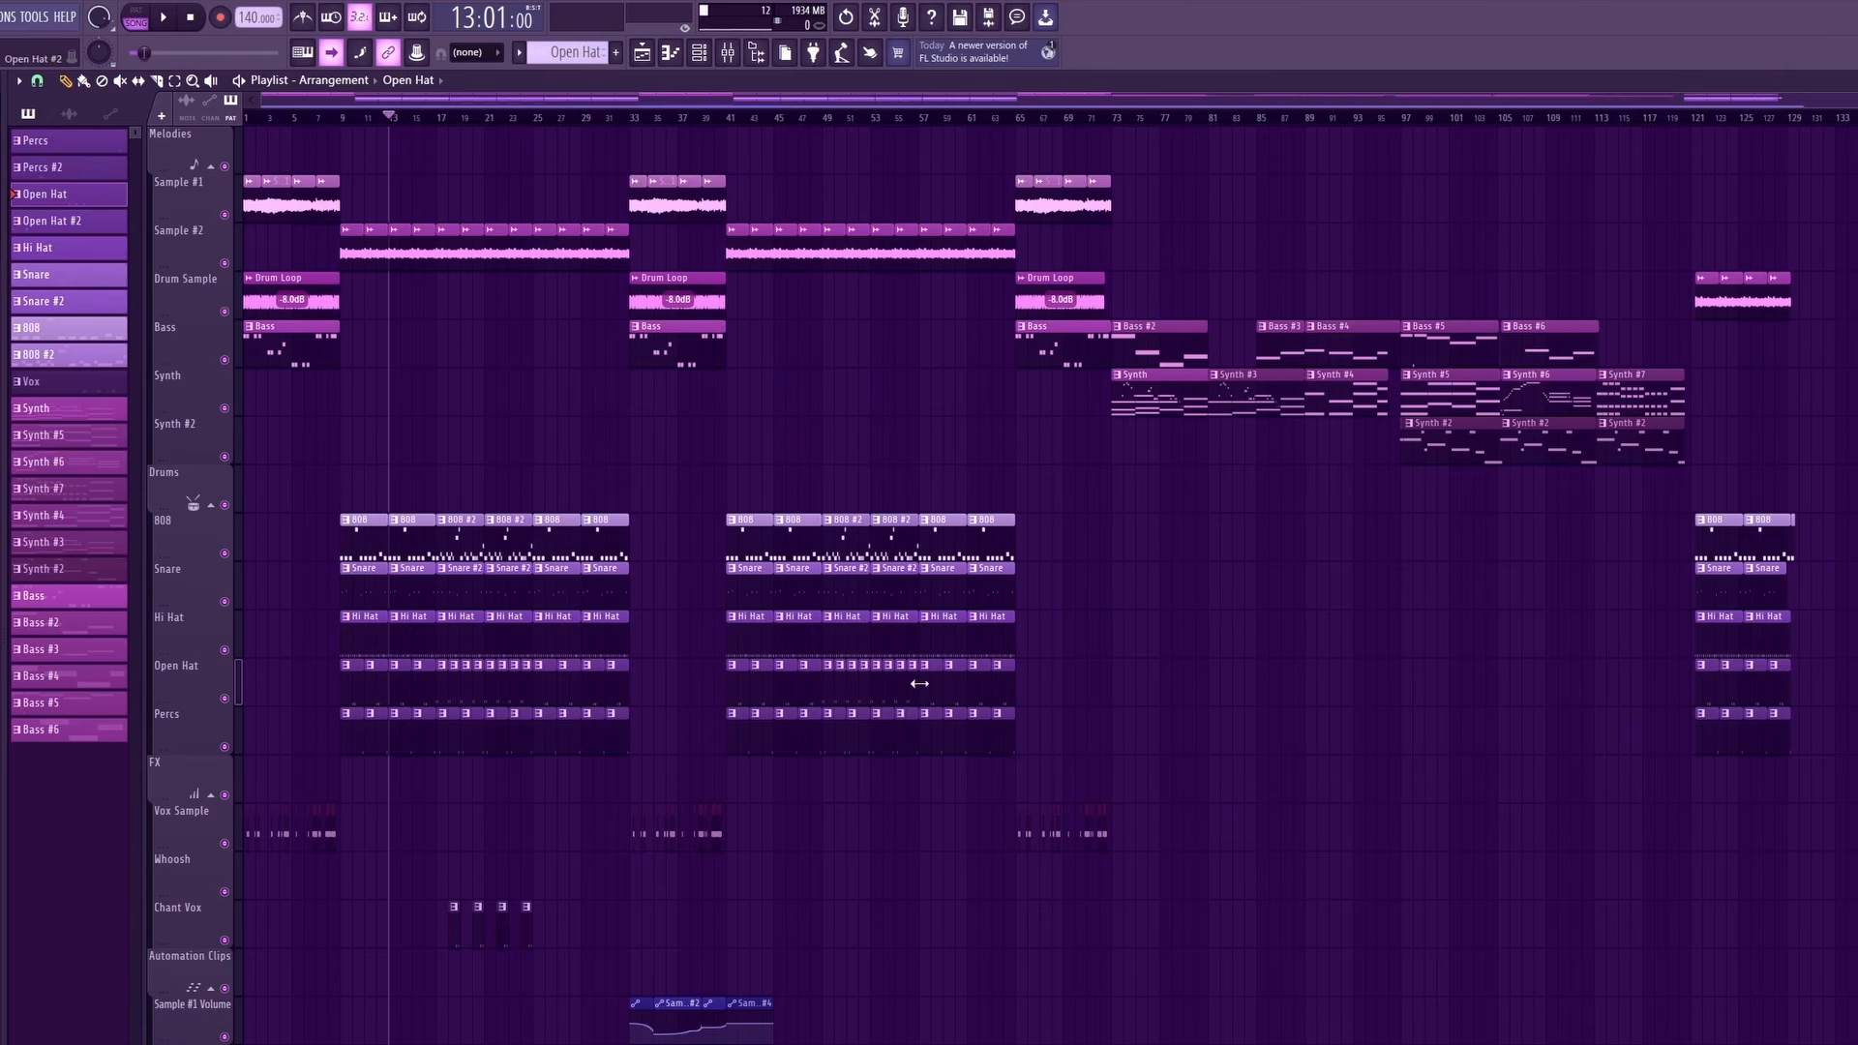